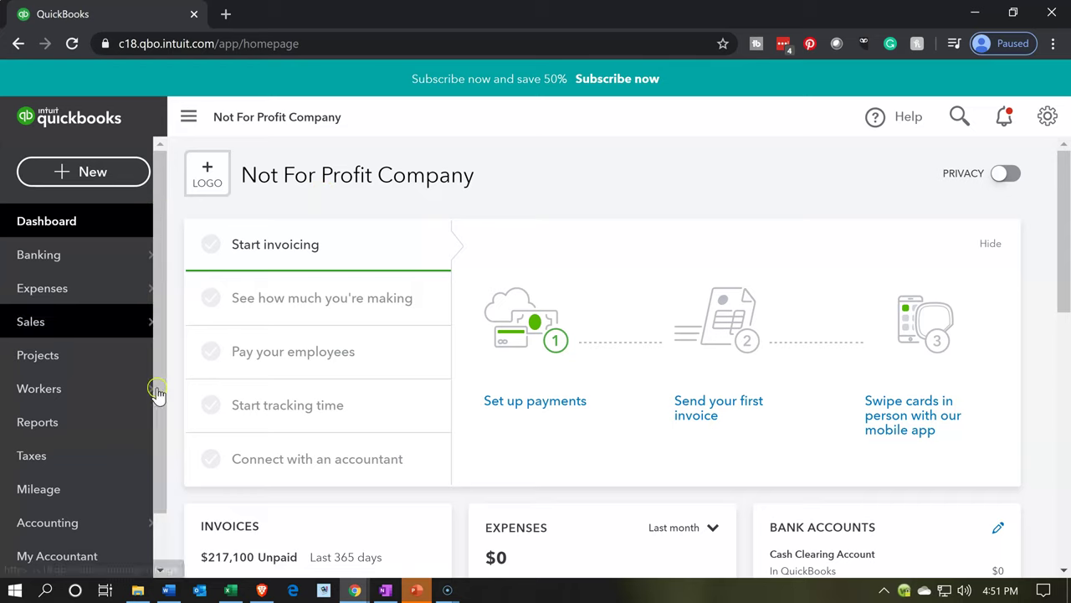
# - Switch to the Excel workbook Problem 1 14nn.xlsx and read the transaction data on sheet 9 through item 8
pyautogui.click(232, 593)
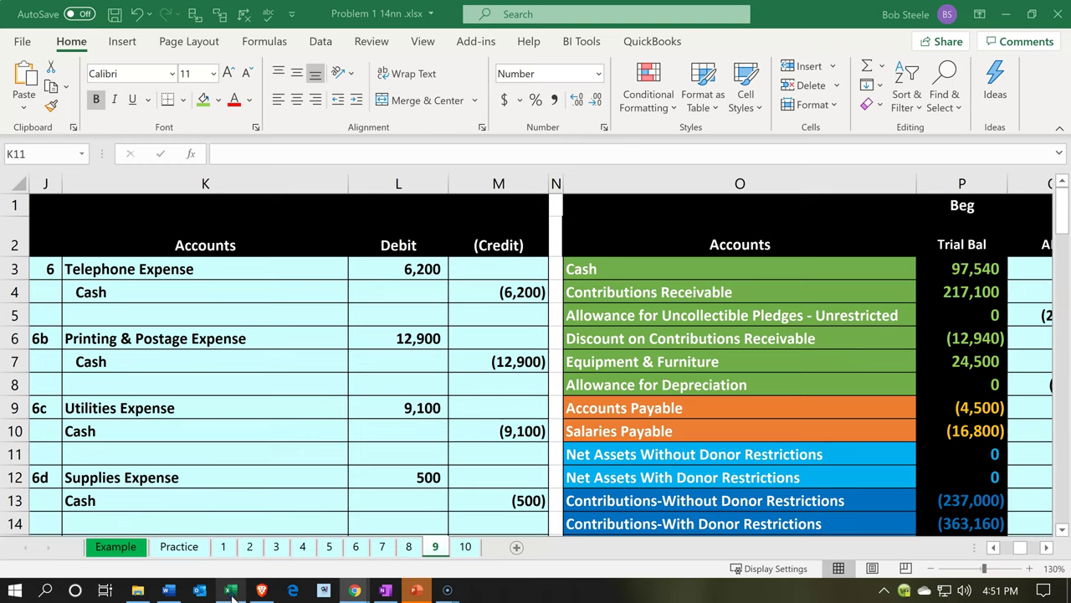
pyautogui.click(195, 377)
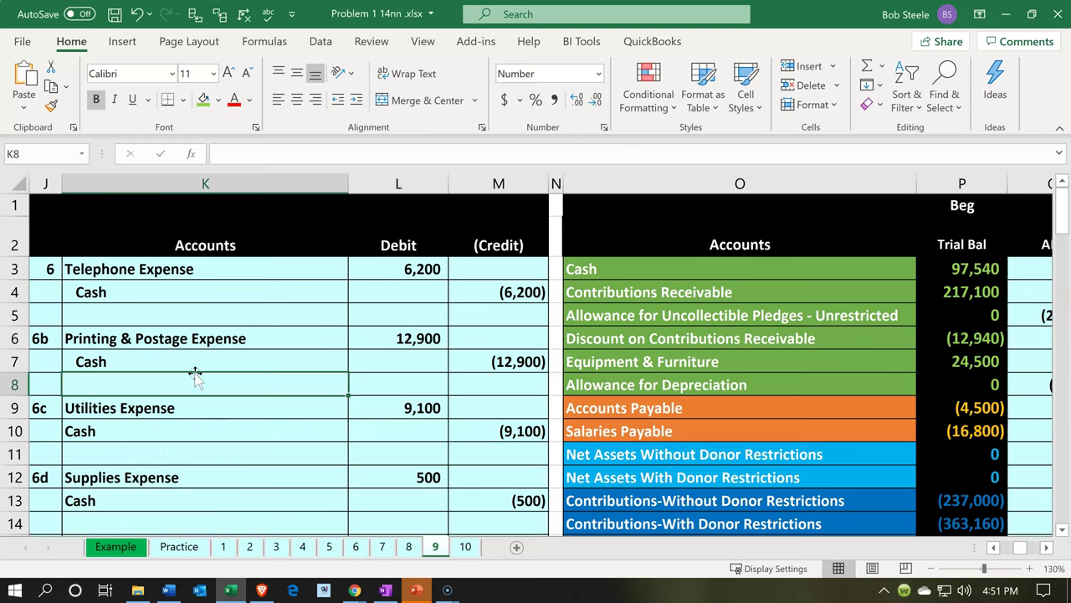
pyautogui.scroll(-2, 195, 377)
pyautogui.press('Left')
pyautogui.press('Left')
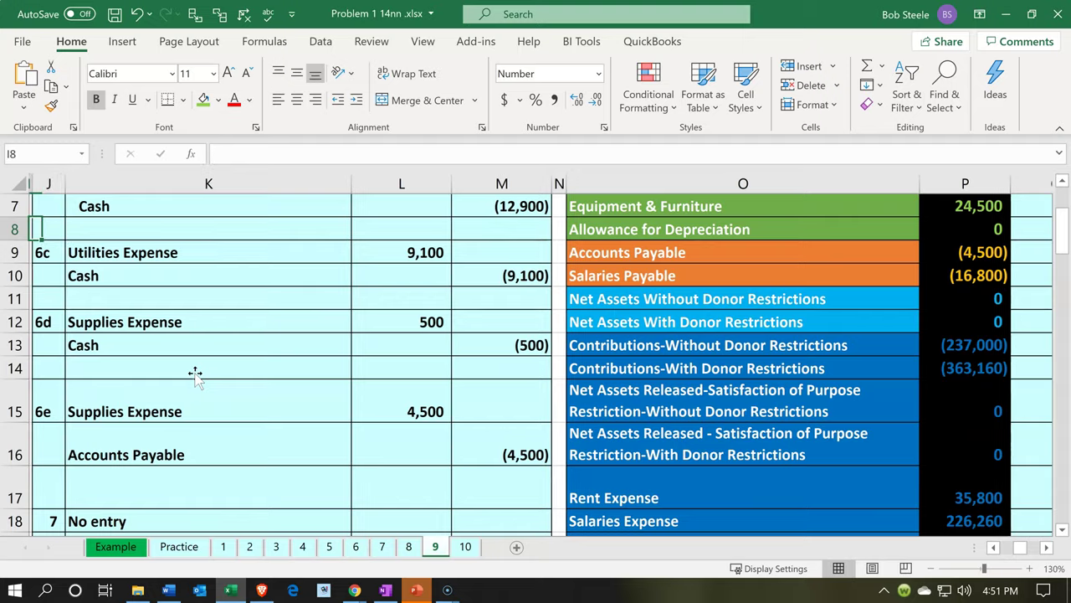
pyautogui.press('Home')
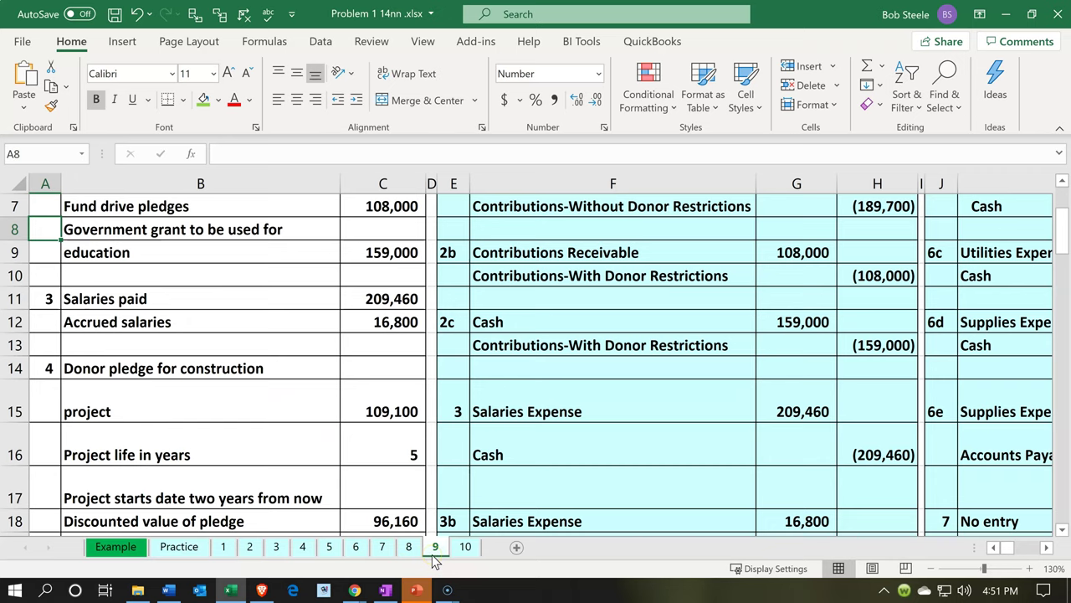
pyautogui.scroll(-3, 346, 408)
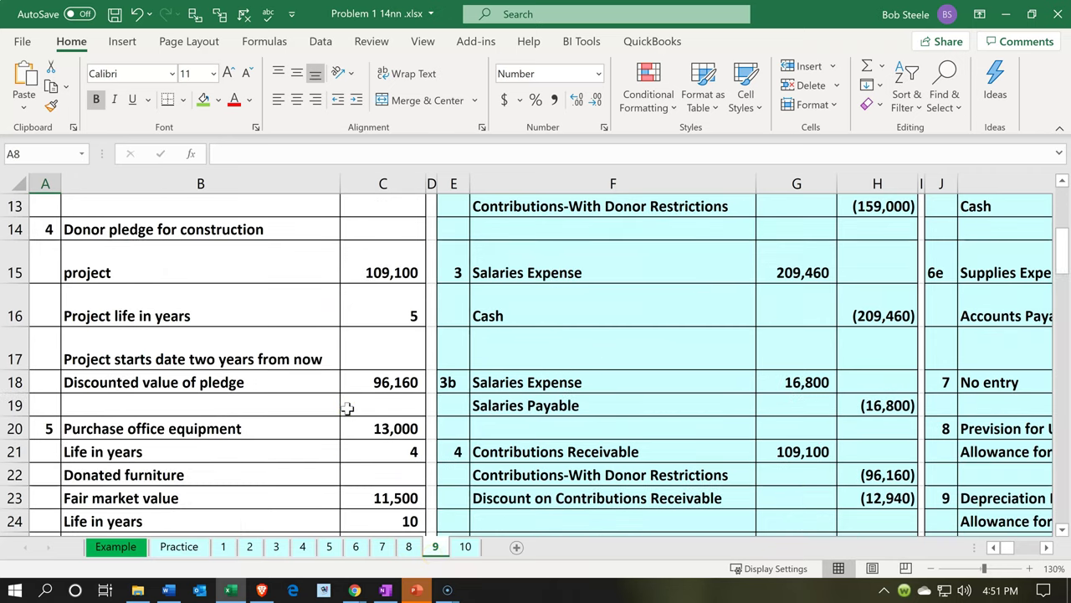
pyautogui.scroll(-1, 346, 408)
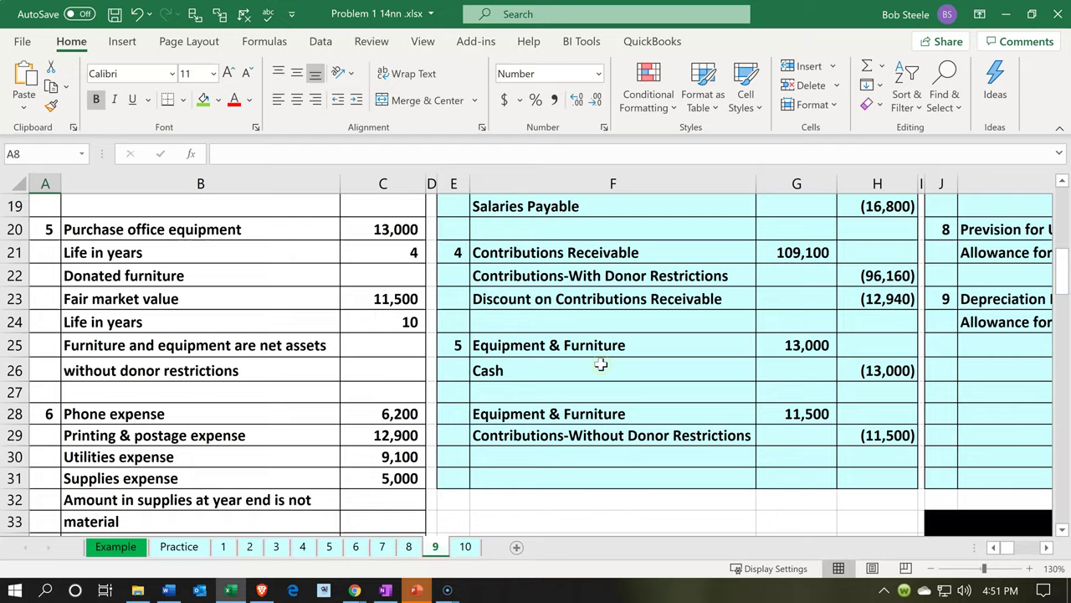
pyautogui.scroll(-2, 600, 364)
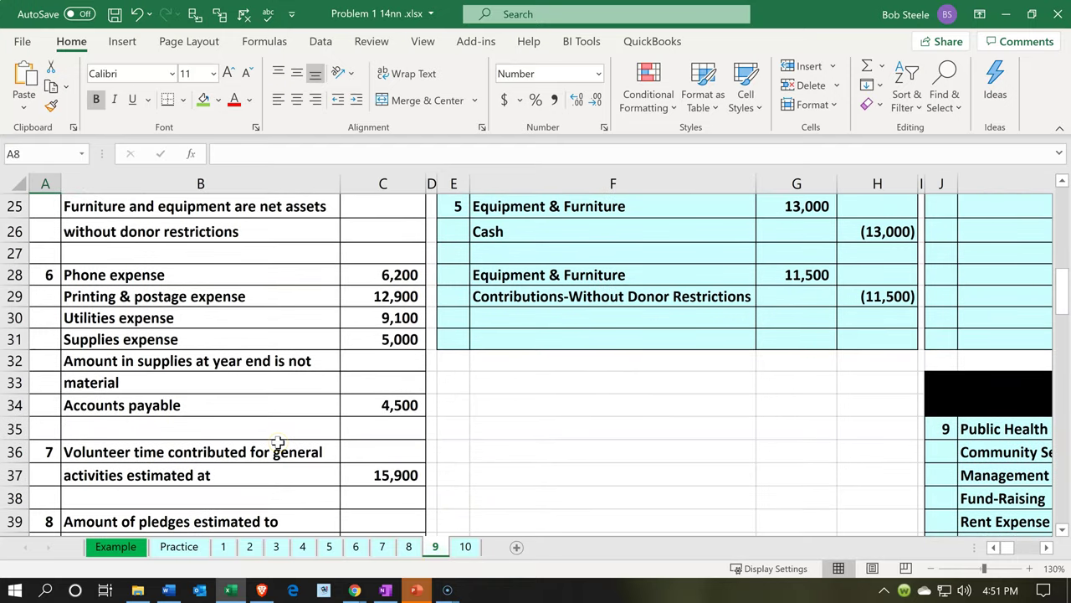
pyautogui.scroll(-1, 278, 441)
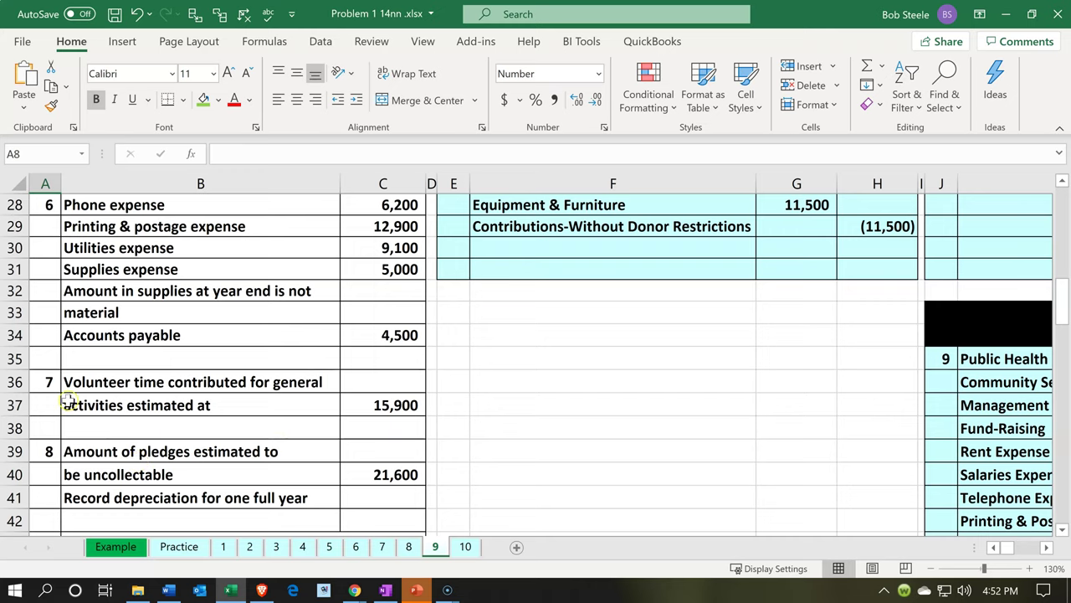
# - Examine item 7 on contributed volunteer time and item 8 on pledges estimated as uncollectable in the transaction data
pyautogui.click(50, 381)
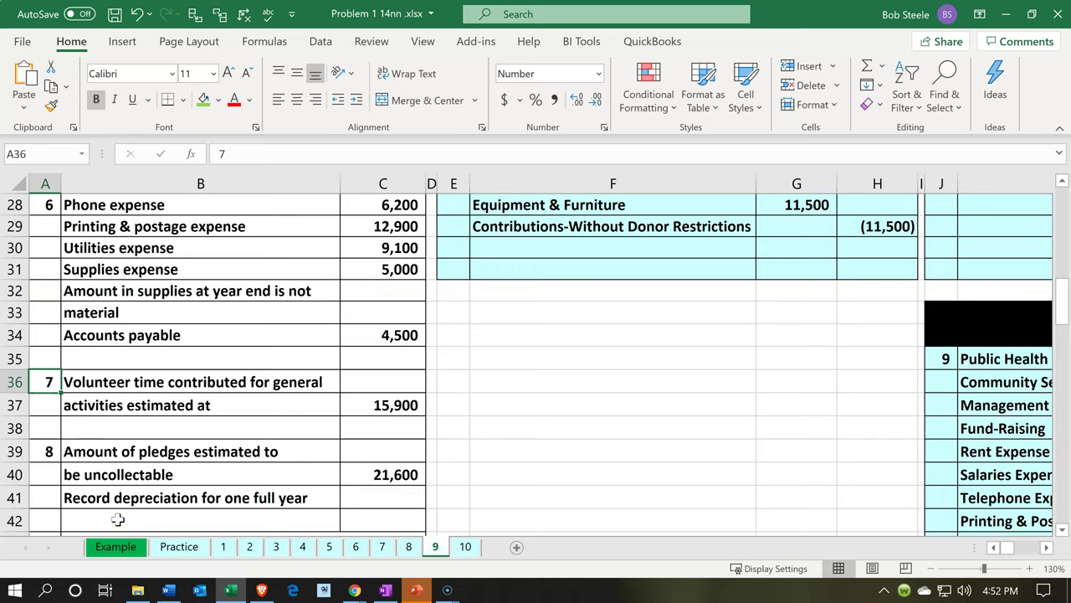
pyautogui.click(384, 409)
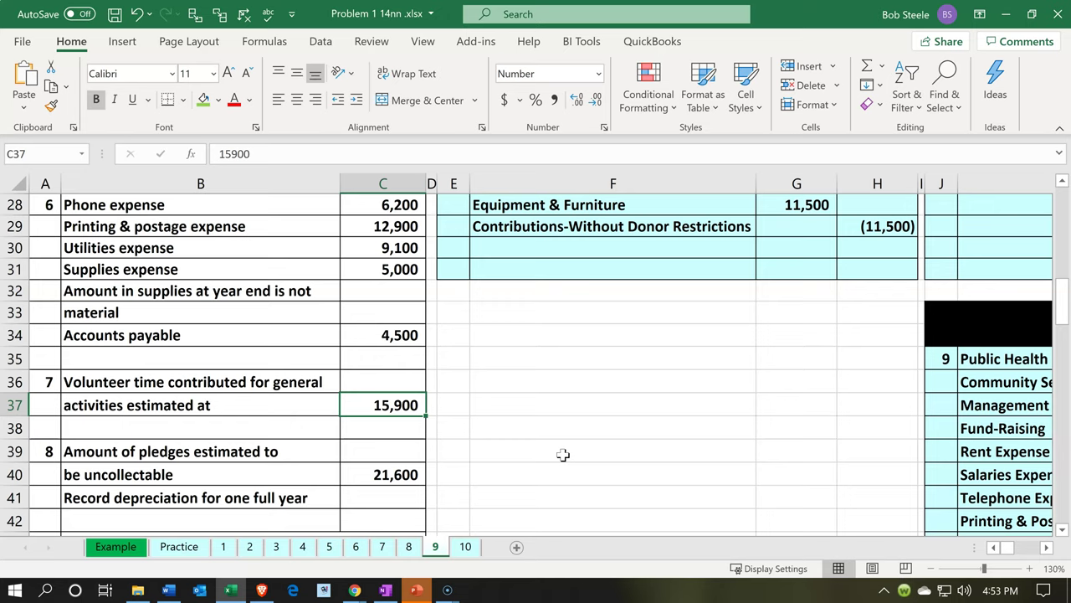
pyautogui.press('Down')
pyautogui.press('Down')
pyautogui.press('Left')
pyautogui.press('Left')
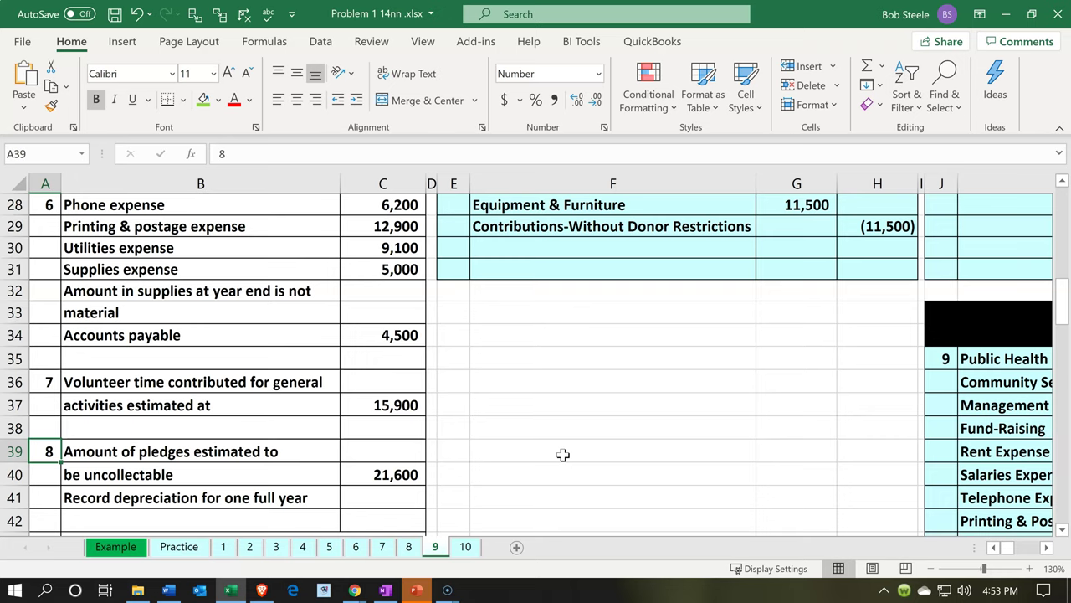
pyautogui.scroll(-1, 563, 455)
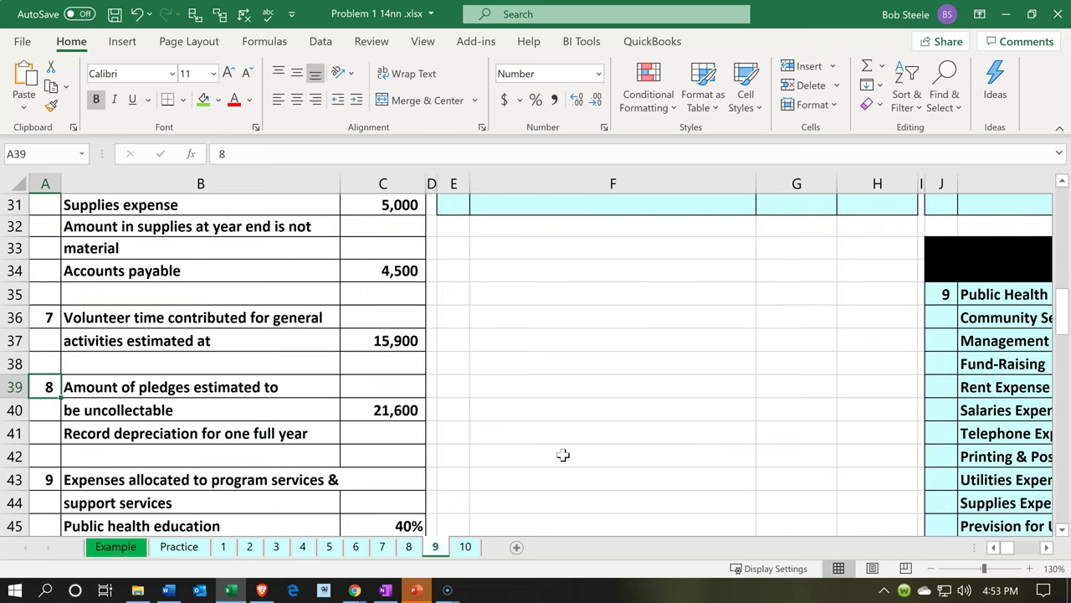
# - Go to the trial balance at the start of sheet 9 and examine its beginning, adjustment and ending columns
pyautogui.click(626, 346)
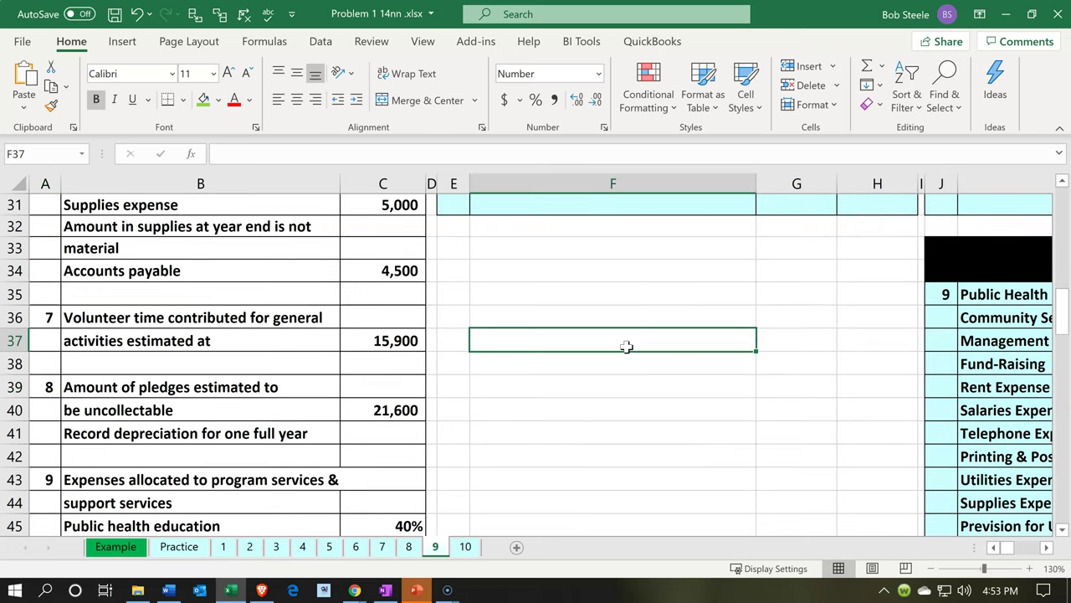
pyautogui.press('Right')
pyautogui.press('Right')
pyautogui.press('Right')
pyautogui.press('Right')
pyautogui.press('Right')
pyautogui.press('Right')
pyautogui.press('Right')
pyautogui.press('Right')
pyautogui.press('Right')
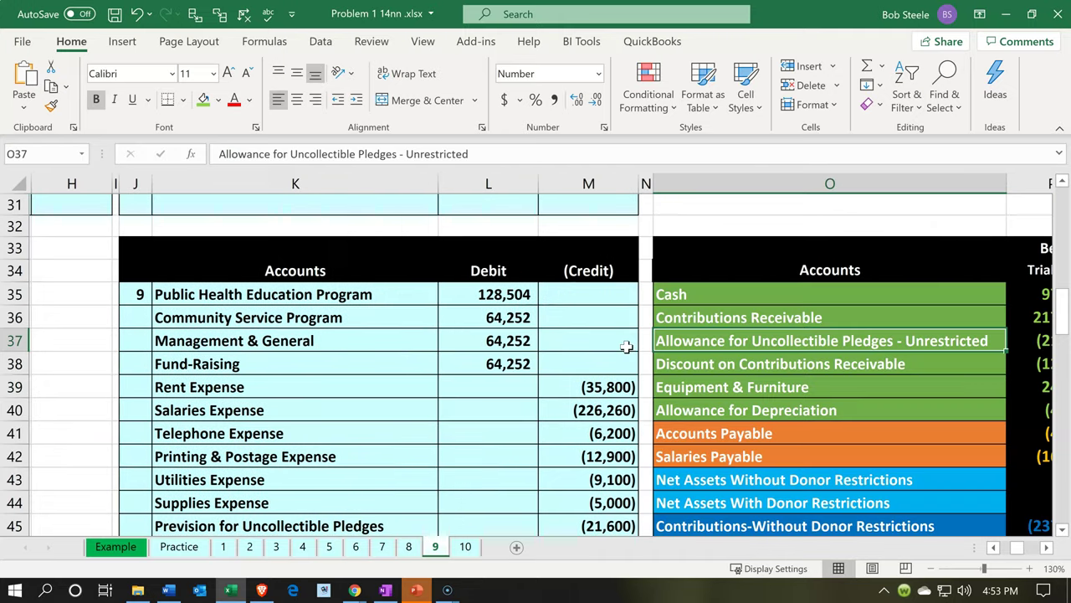
pyautogui.press('Right')
pyautogui.press('Up')
pyautogui.press('Up')
pyautogui.press('Up')
pyautogui.press('Up')
pyautogui.press('Up')
pyautogui.press('Up')
pyautogui.press('Up')
pyautogui.press('Up')
pyautogui.press('Up')
pyautogui.press('Up')
pyautogui.press('Up')
pyautogui.press('Up')
pyautogui.press('Up')
pyautogui.press('Up')
pyautogui.press('Up')
pyautogui.press('Up')
pyautogui.press('Up')
pyautogui.press('Up')
pyautogui.press('Up')
pyautogui.press('Up')
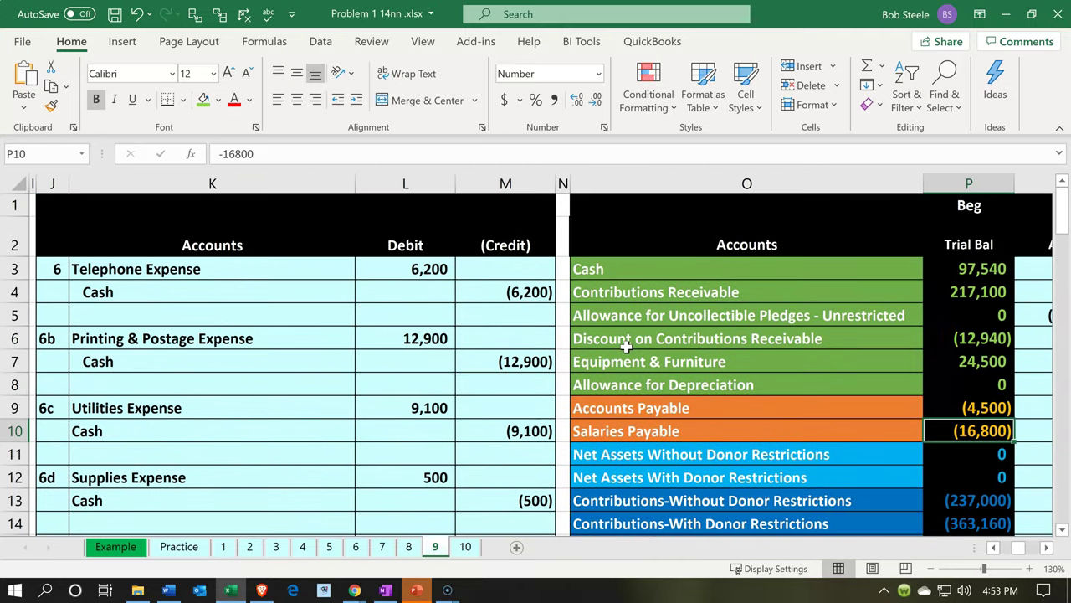
pyautogui.press('Right')
pyautogui.press('Right')
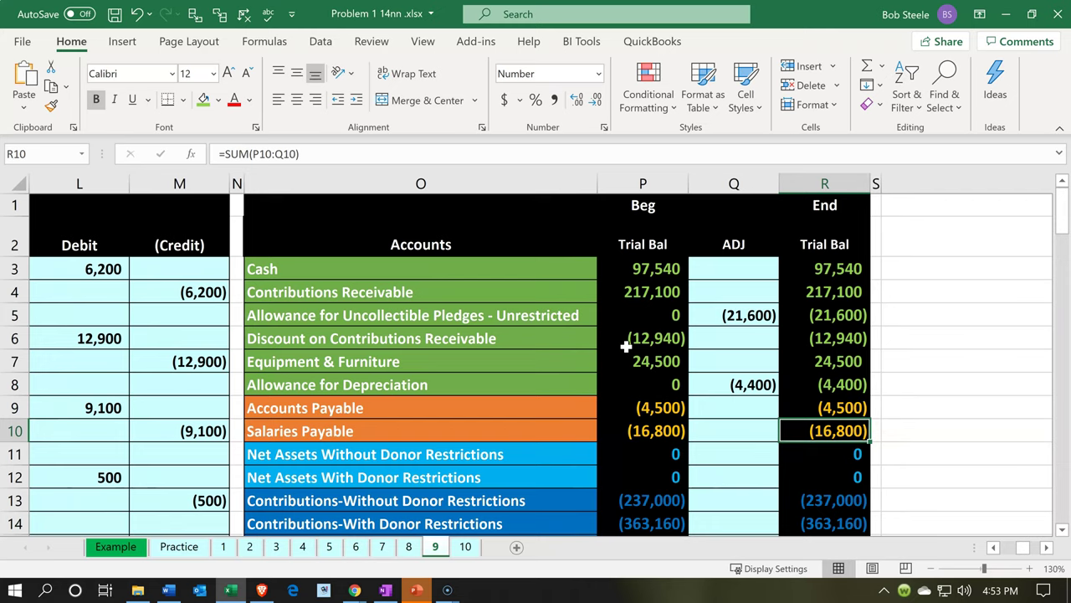
# - Compare Contributions Receivable with the Allowance for Uncollectible Pledges across the beginning and ending trial balance columns
pyautogui.click(403, 290)
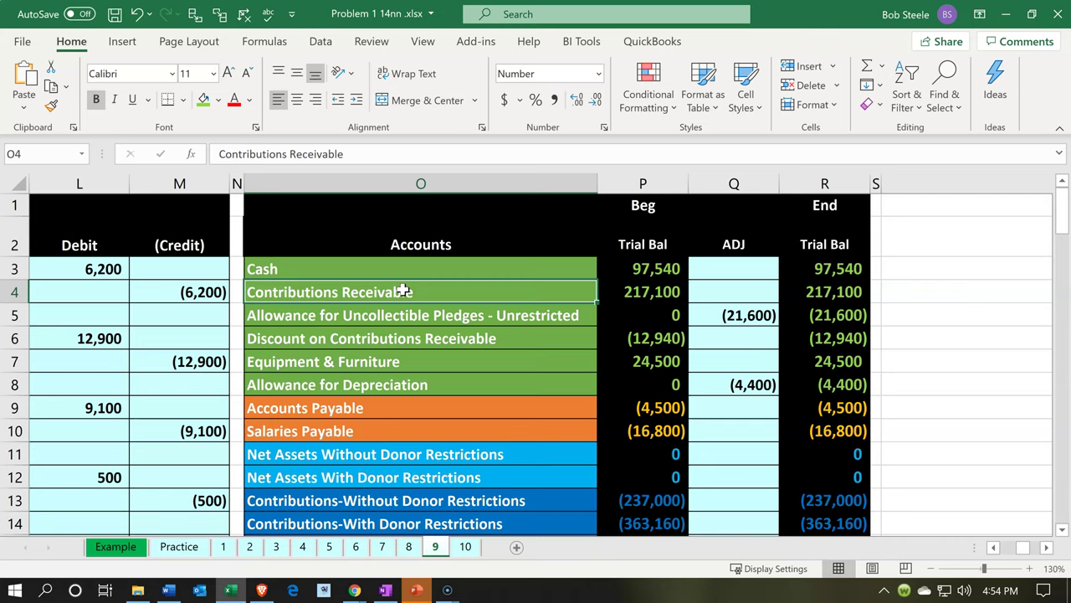
pyautogui.click(603, 289)
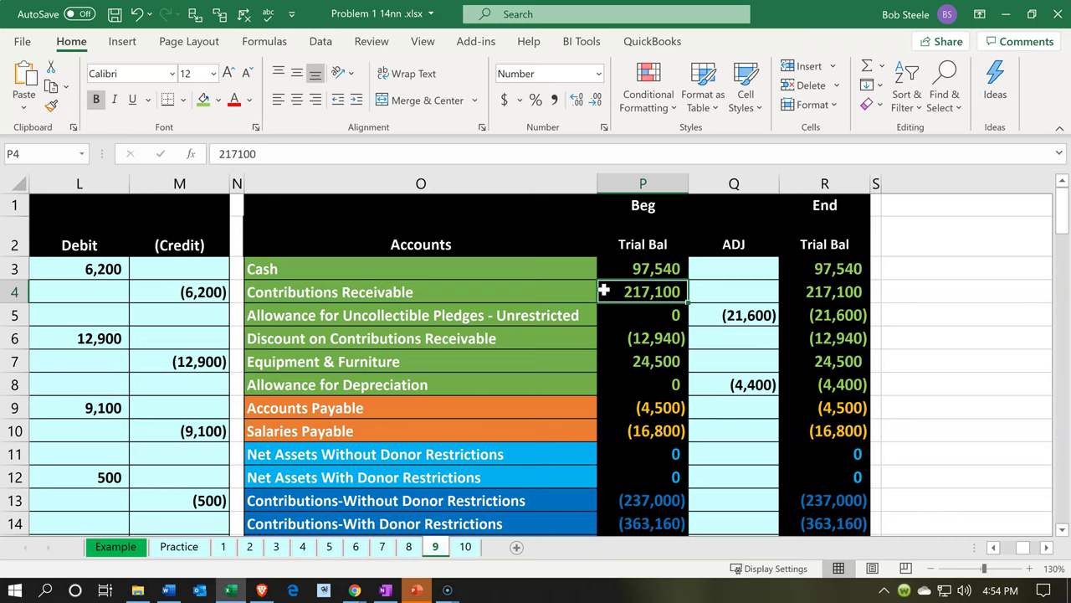
pyautogui.press('Down')
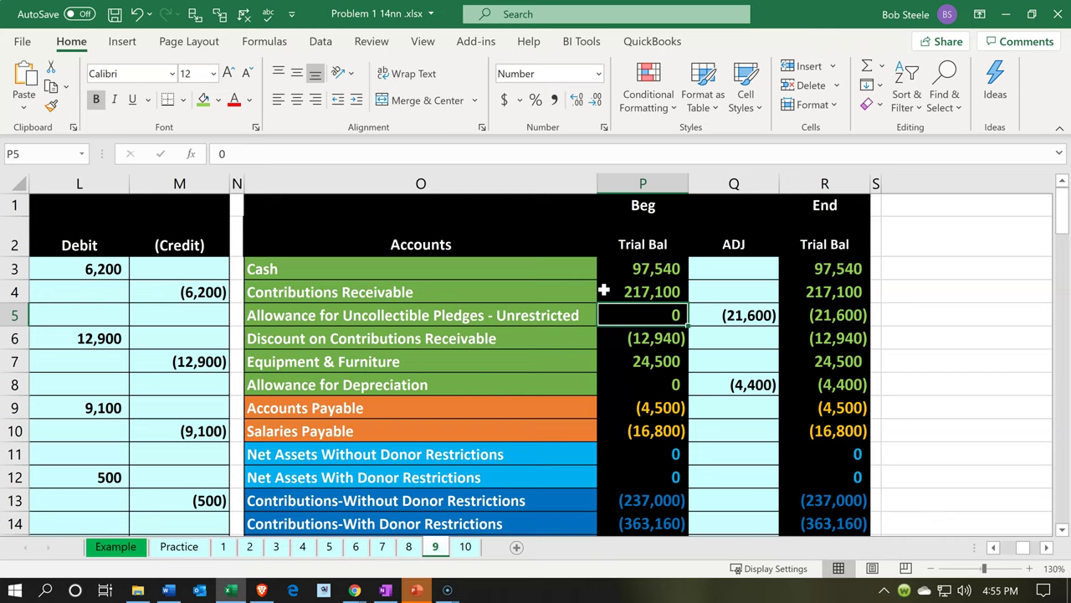
pyautogui.press('Up')
pyautogui.press('Right')
pyautogui.press('Right')
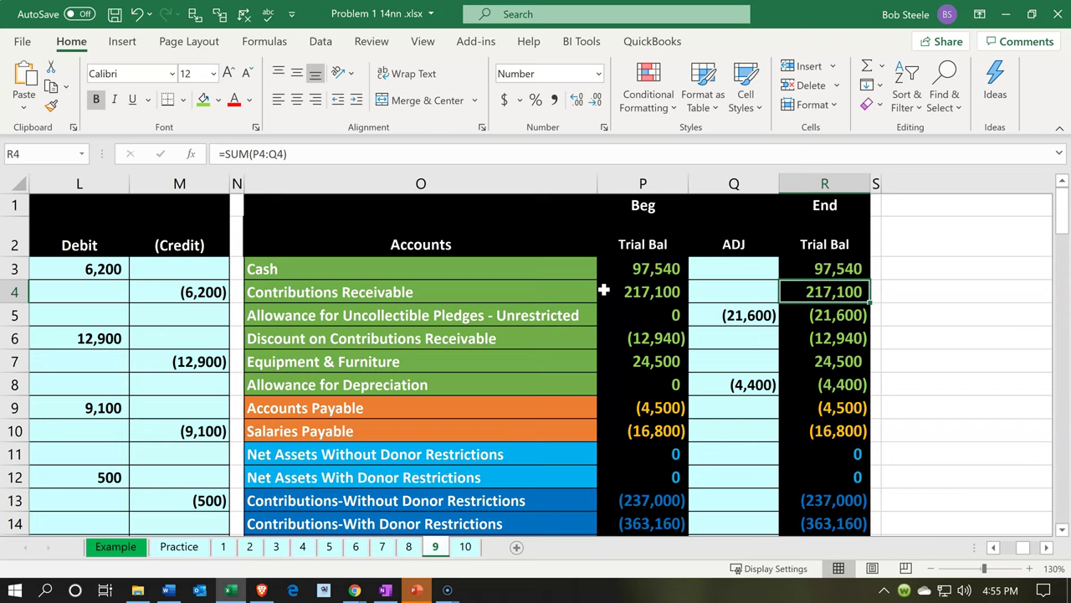
pyautogui.press('Down')
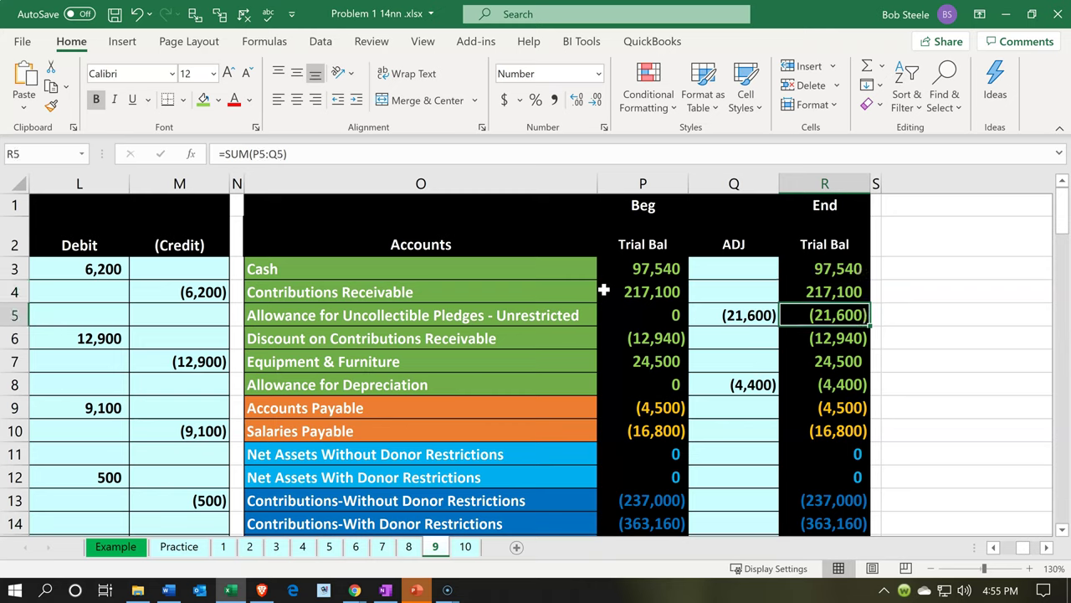
pyautogui.press('Left')
pyautogui.press('Left')
pyautogui.press('Left')
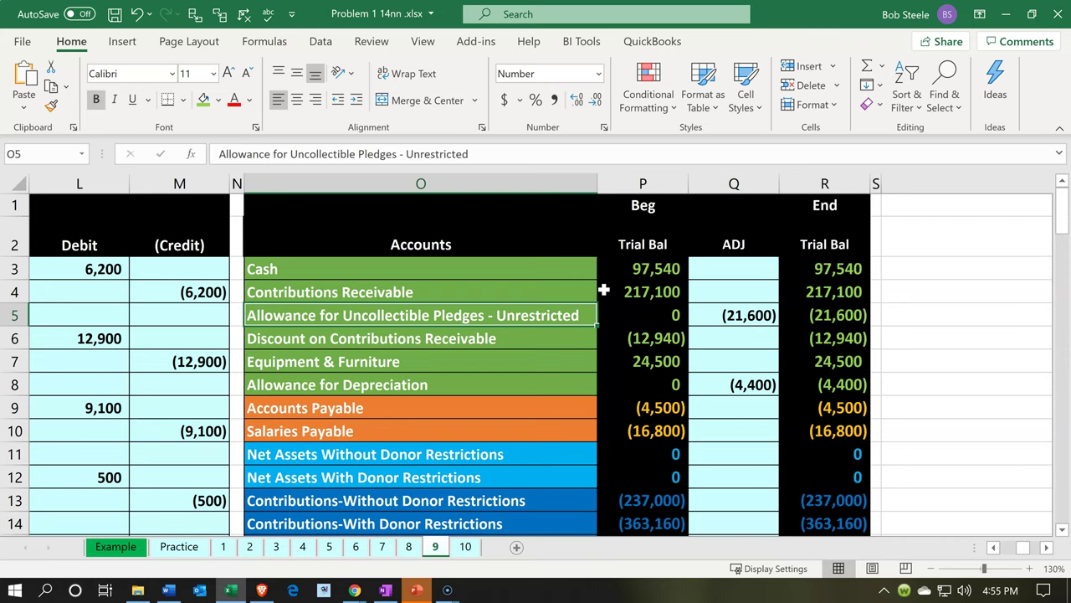
pyautogui.press('Right')
pyautogui.press('Right')
pyautogui.press('Right')
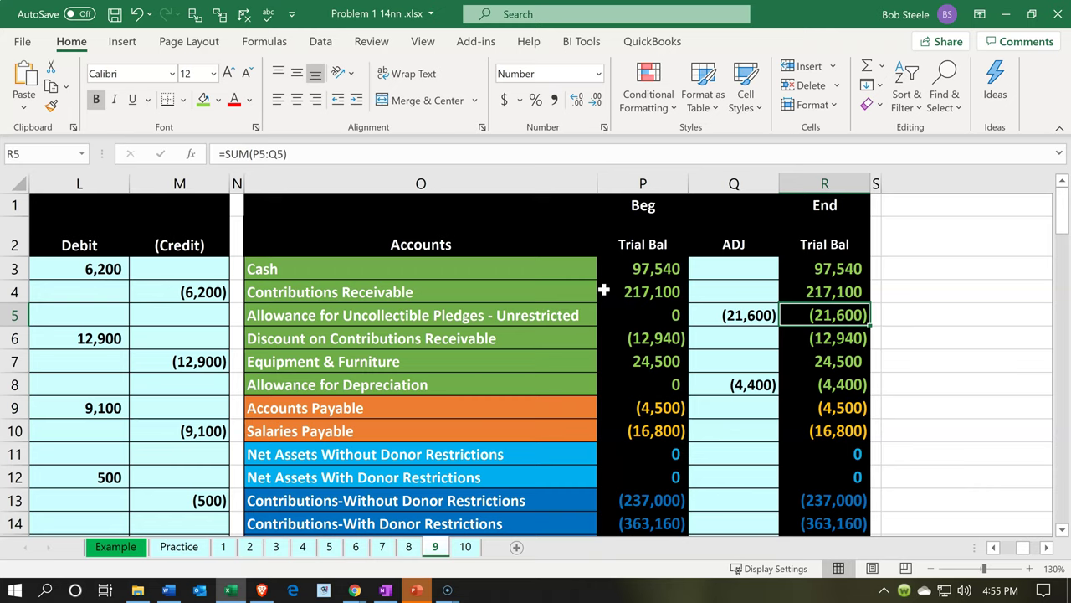
pyautogui.press('Up')
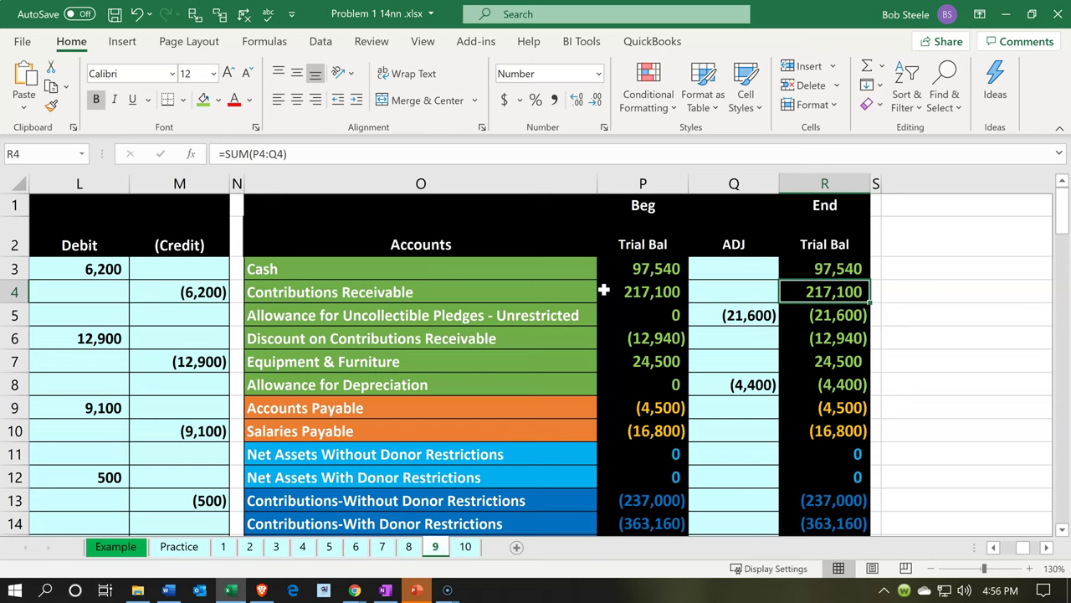
# - Review the ending trial balance from the Allowance for Uncollectible Pledges down to Printing & Postage Expense
pyautogui.click(801, 319)
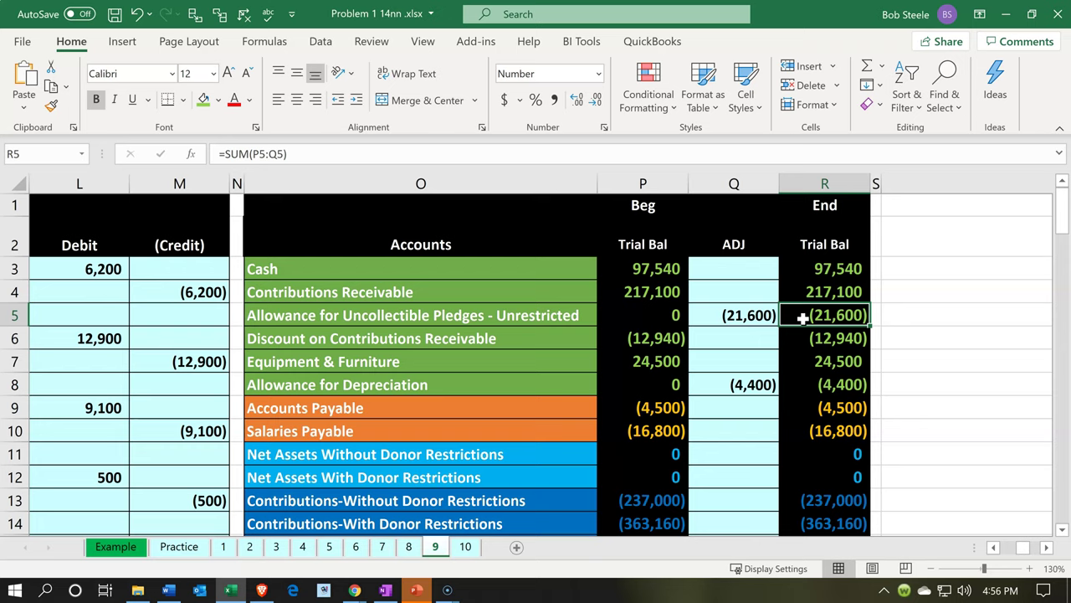
pyautogui.press('Down')
pyautogui.press('Down')
pyautogui.press('Down')
pyautogui.press('Down')
pyautogui.press('Down')
pyautogui.press('Down')
pyautogui.press('Down')
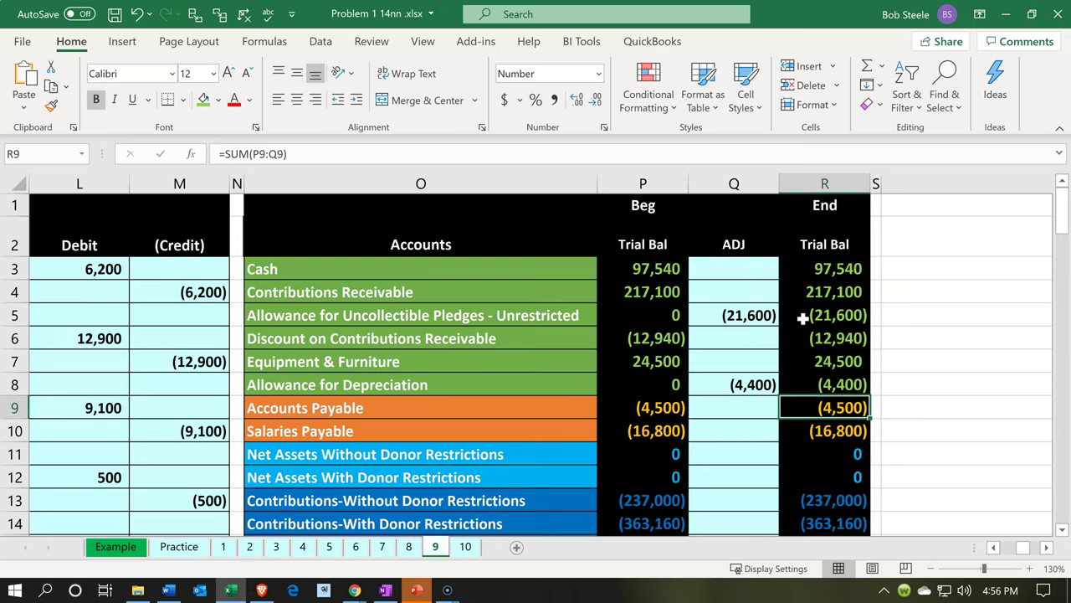
pyautogui.press('Down')
pyautogui.press('Down')
pyautogui.press('Down')
pyautogui.press('Down')
pyautogui.press('Down')
pyautogui.press('Down')
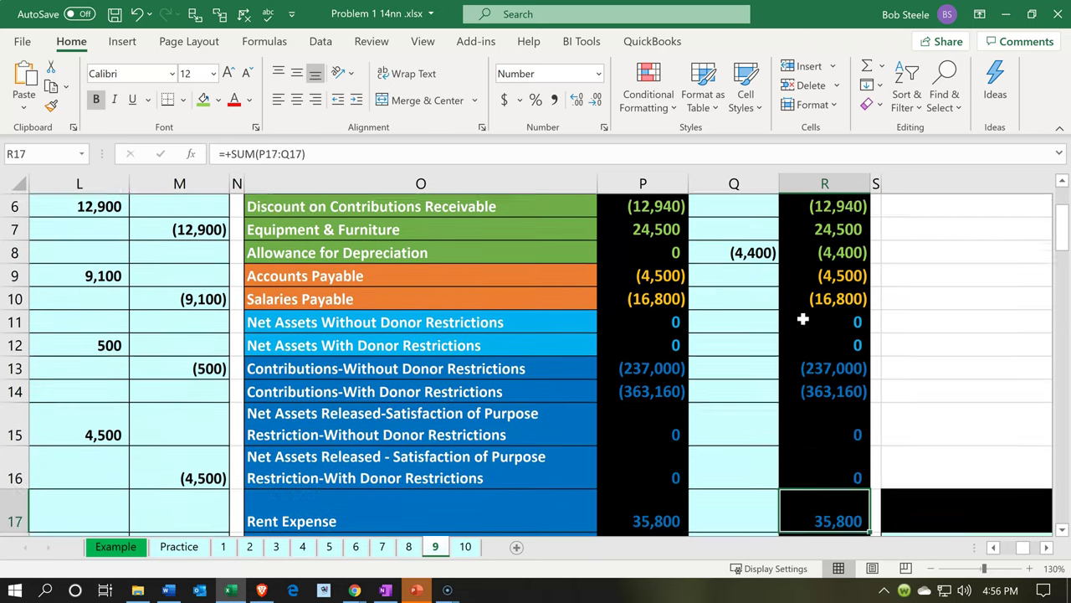
pyautogui.press('Down')
pyautogui.press('Down')
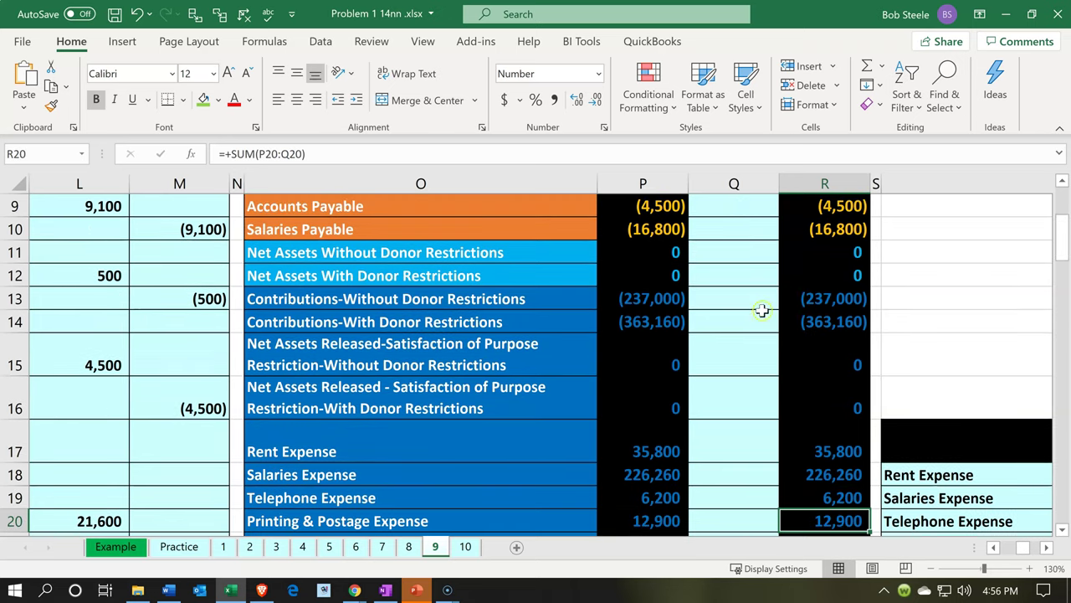
# - Examine the Contributions-Without Donor Restrictions account across the beginning, adjustment and ending trial balance columns
pyautogui.click(510, 303)
pyautogui.press('Down')
pyautogui.press('Up')
pyautogui.press('Right')
pyautogui.press('Right')
pyautogui.press('Right')
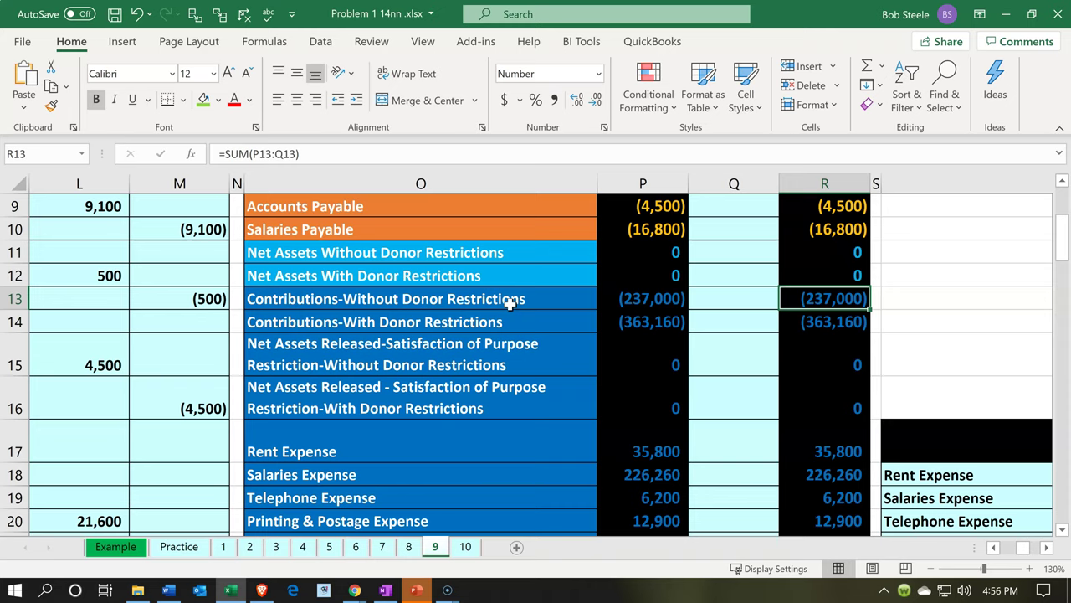
pyautogui.press('Left')
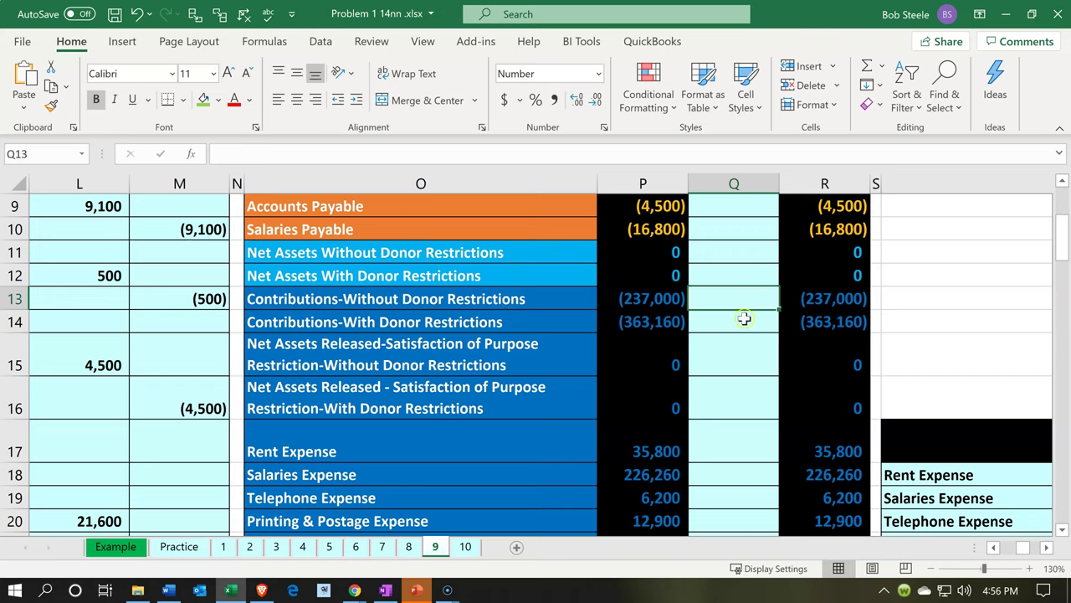
pyautogui.click(808, 305)
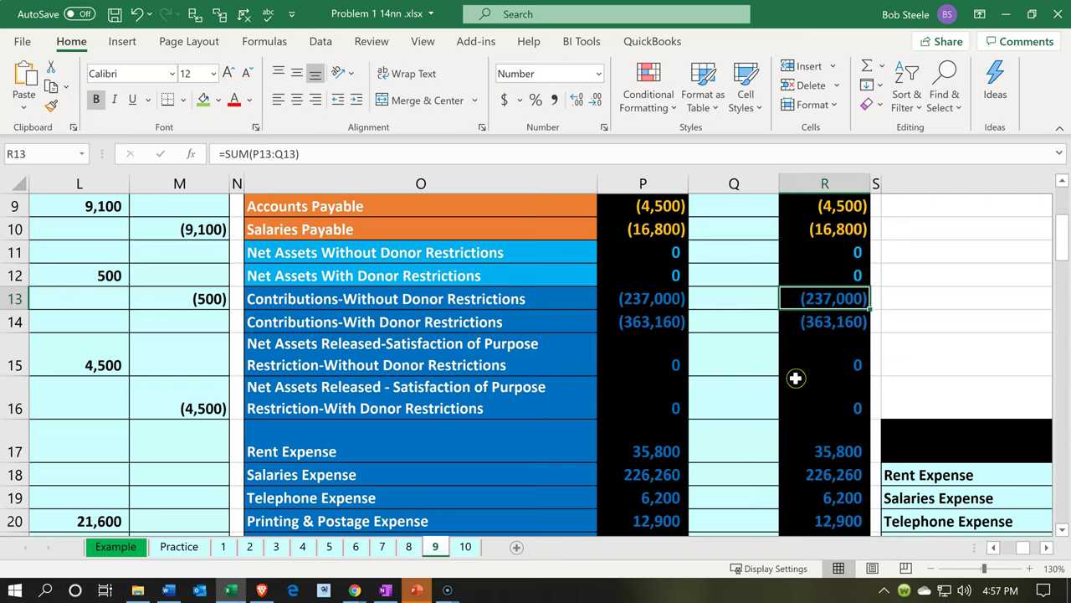
pyautogui.click(743, 308)
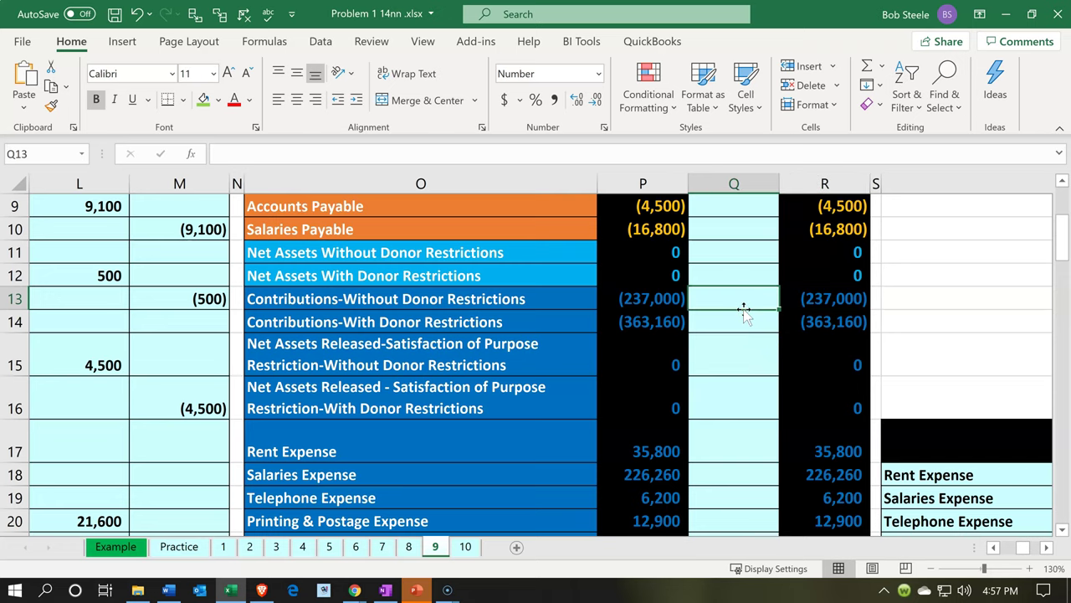
# - Locate the Prevision for Uncollectible Pledges expense account in the trial balance and select it
pyautogui.scroll(-1, 743, 310)
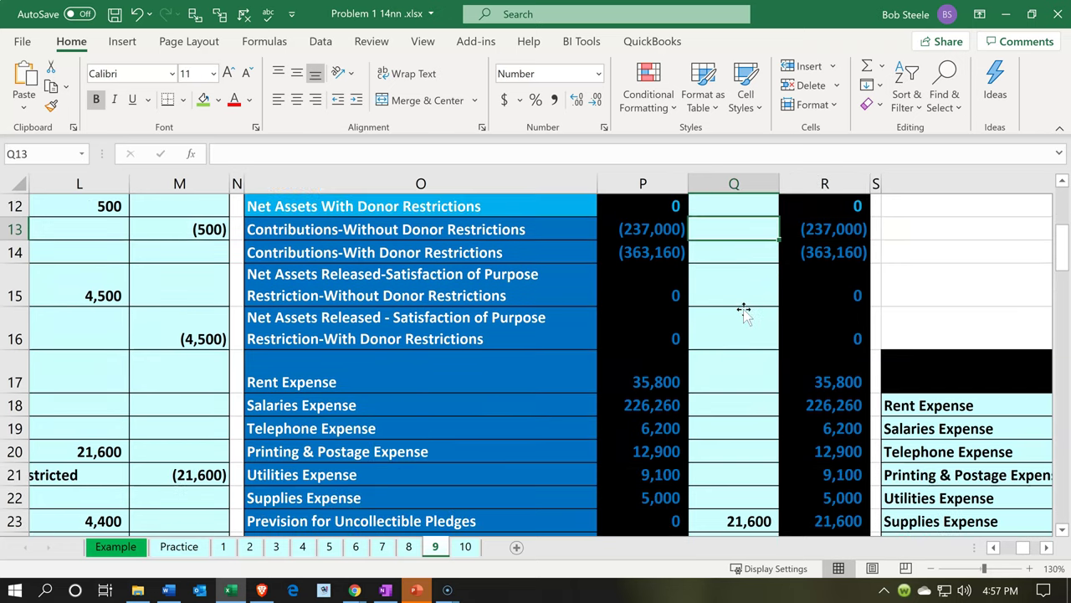
pyautogui.scroll(-1, 743, 309)
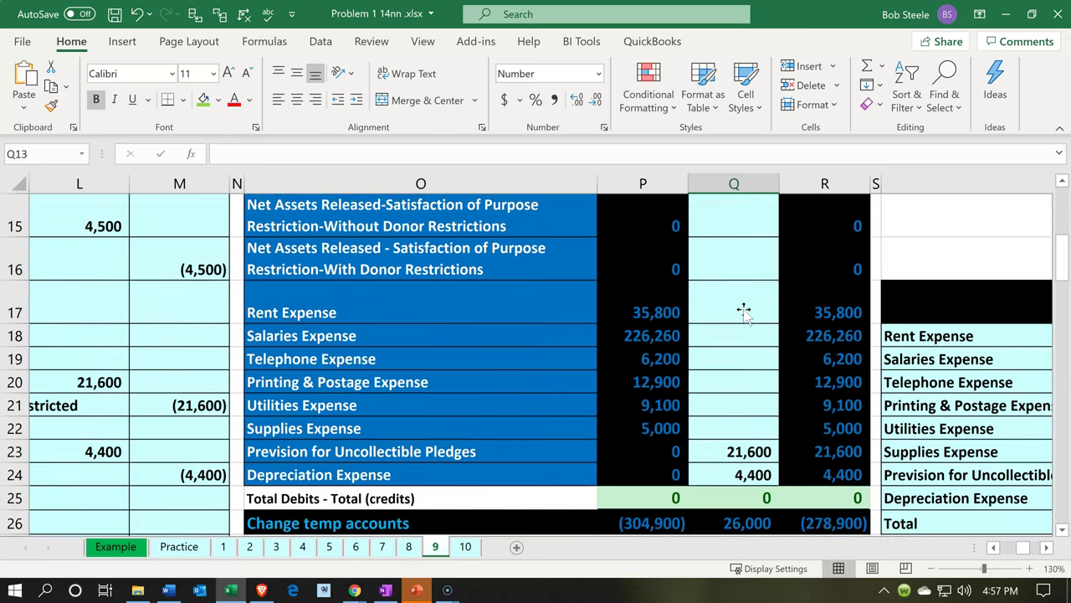
pyautogui.click(537, 451)
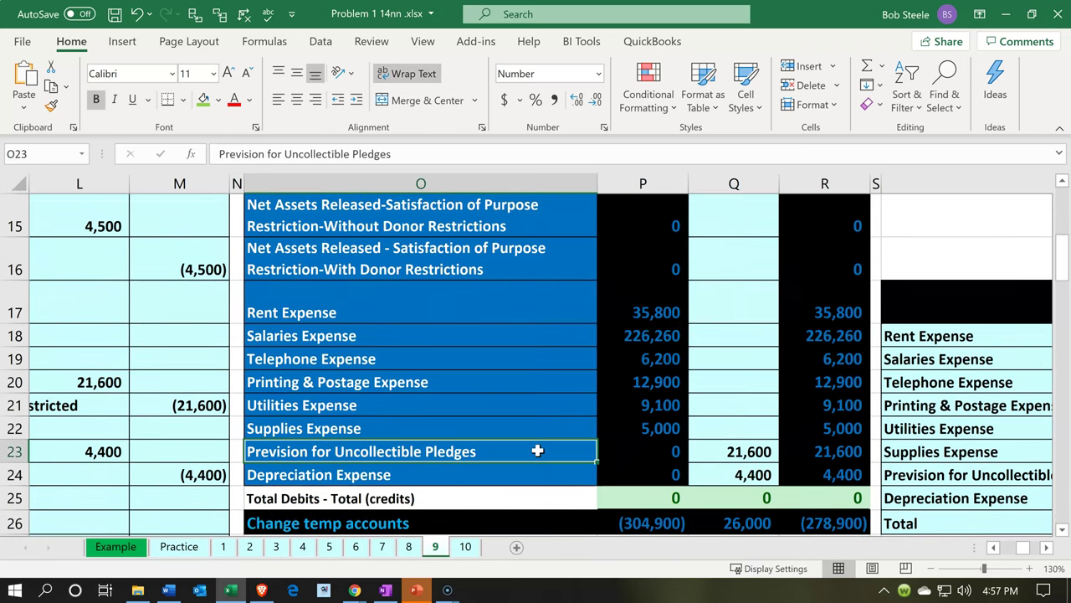
# - Examine the Prevision for Uncollectible Pledges row across the trial balance columns up to its ending balance
pyautogui.press('Right')
pyautogui.press('Right')
pyautogui.press('Right')
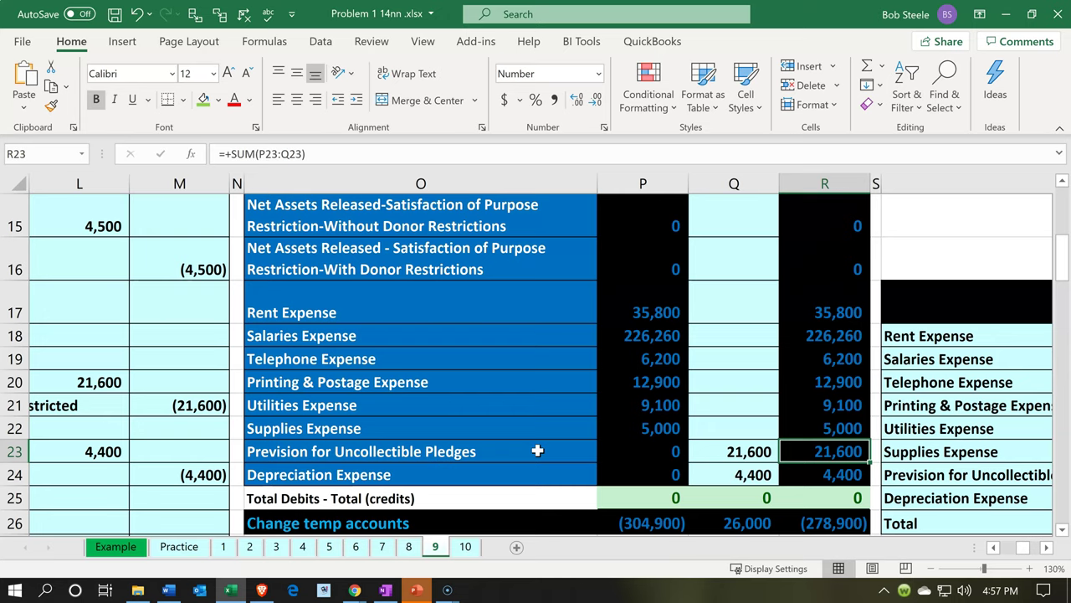
# - Fill journal entry 8, covering the Prevision and Allowance for Uncollectible Pledges lines with their debit and credit cells, with green
pyautogui.press('Left')
pyautogui.press('Left')
pyautogui.press('Left')
pyautogui.press('Left')
pyautogui.press('Left')
pyautogui.press('Left')
pyautogui.press('Left')
pyautogui.press('Left')
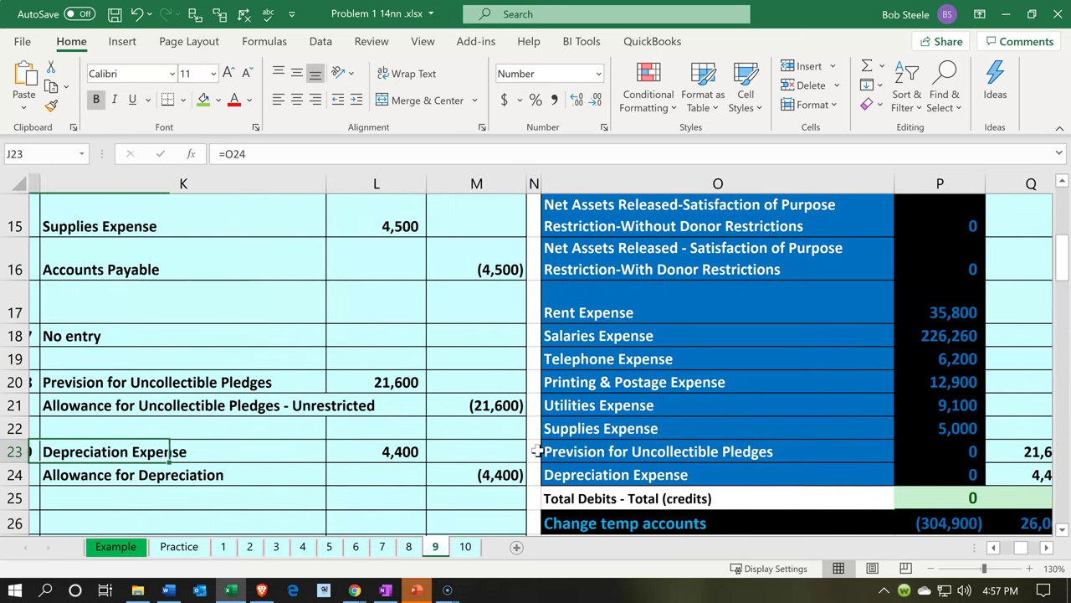
pyautogui.click(260, 385)
pyautogui.moveTo(293, 392); pyautogui.dragTo(490, 402)
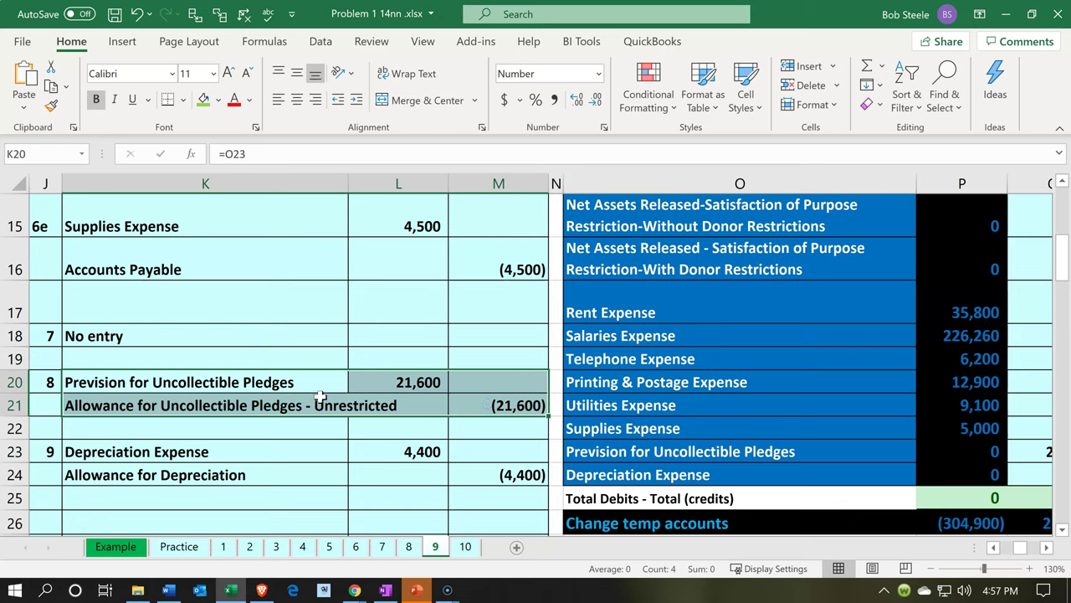
pyautogui.rightClick(321, 398)
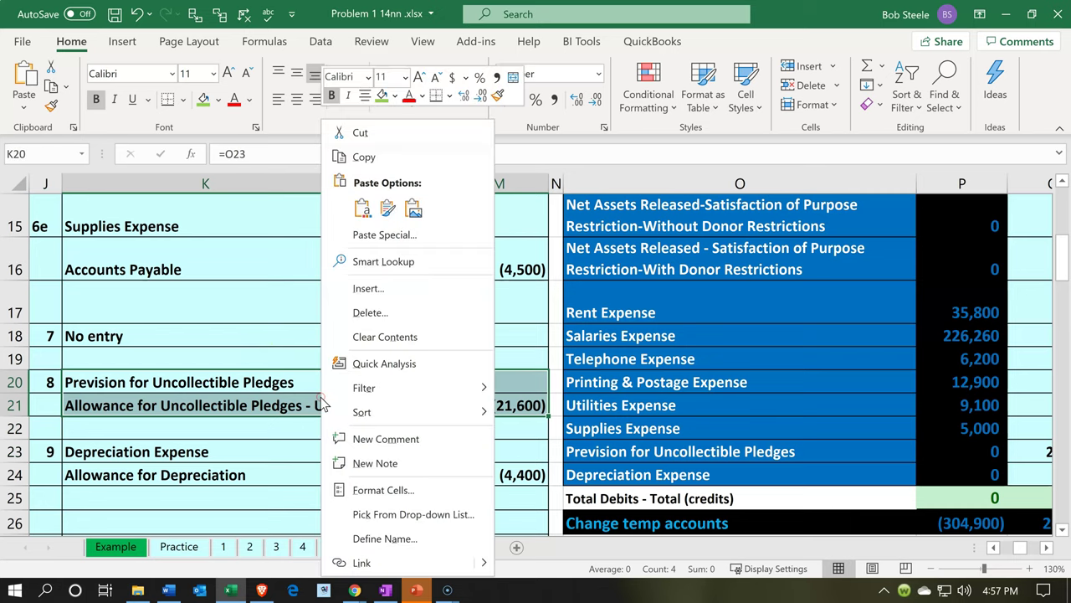
pyautogui.click(380, 96)
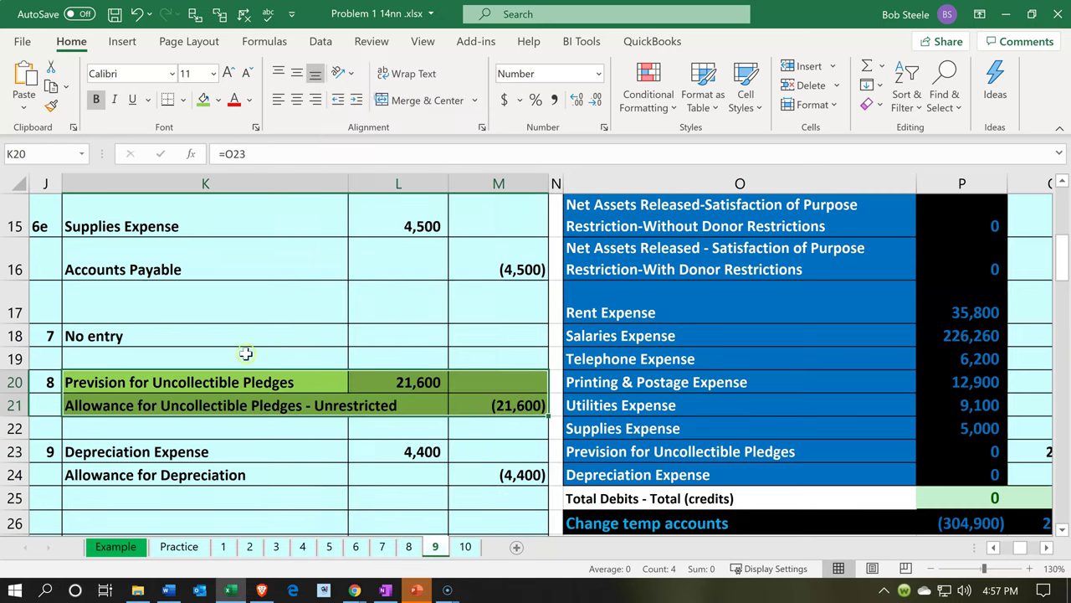
pyautogui.click(230, 445)
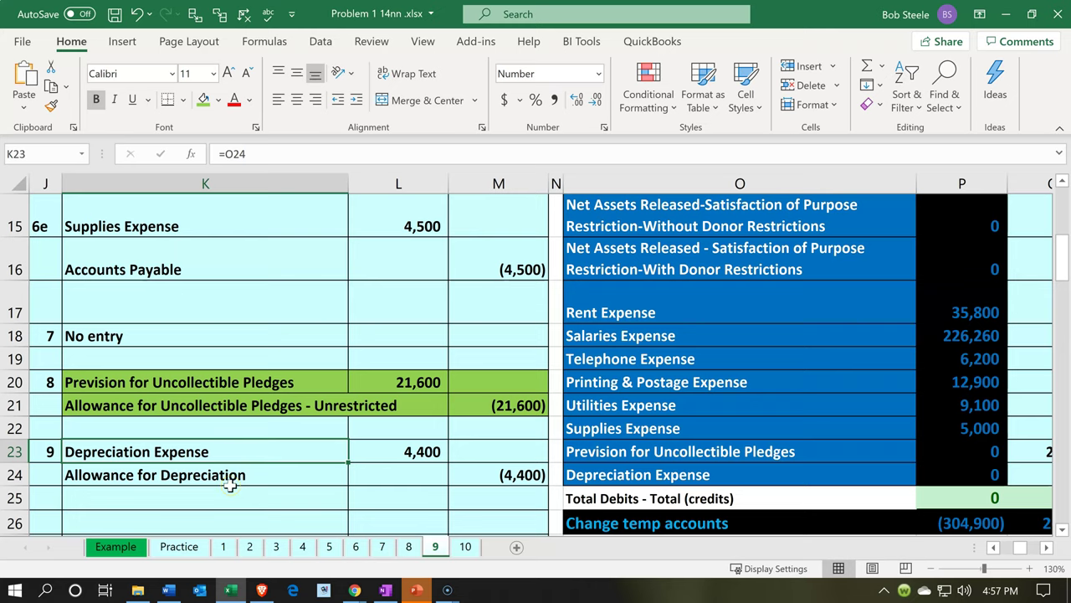
# - Switch to QuickBooks Online and start a new journal entry dated 01/31/2020
pyautogui.click(227, 593)
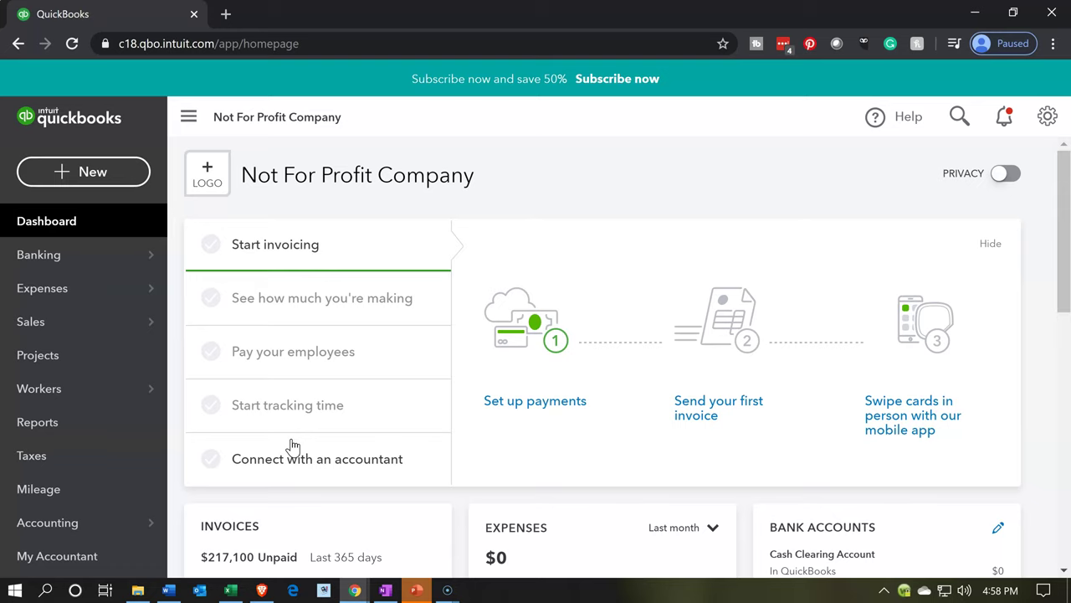
pyautogui.click(113, 180)
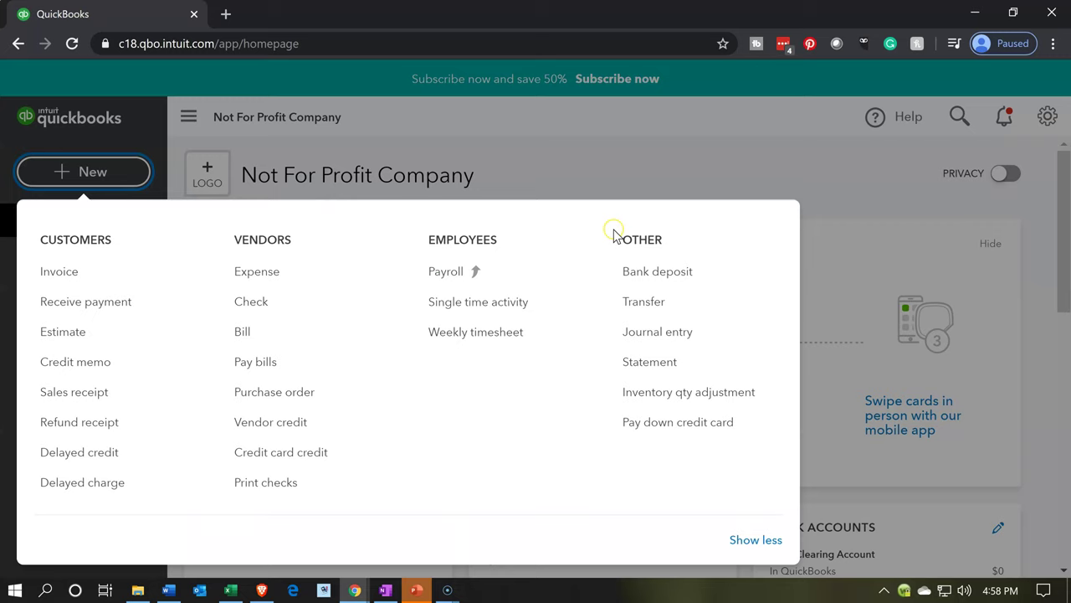
pyautogui.click(641, 343)
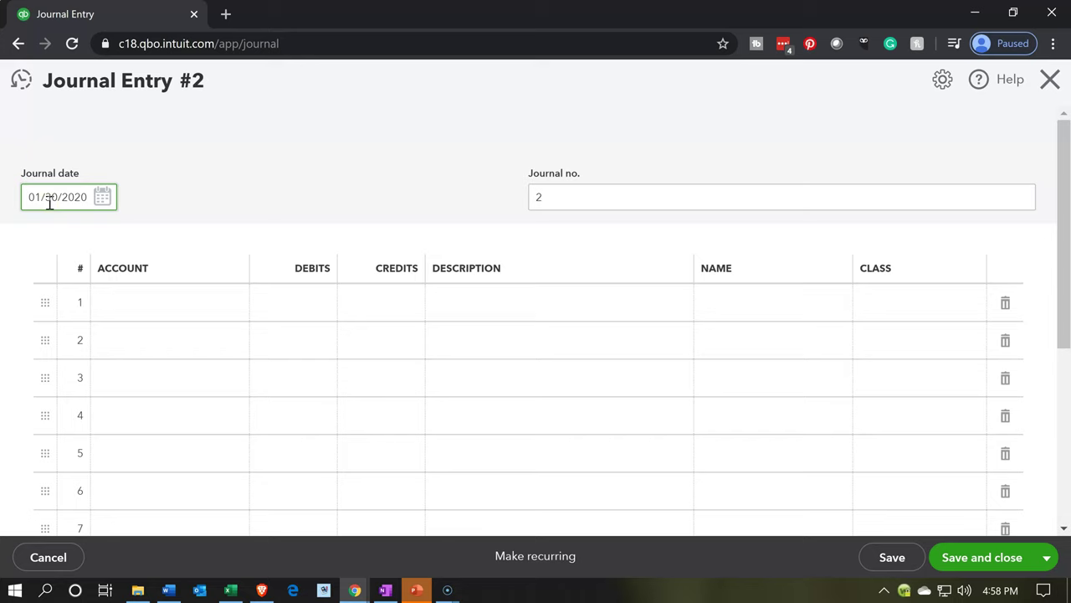
pyautogui.press('+')
pyautogui.press('Tab')
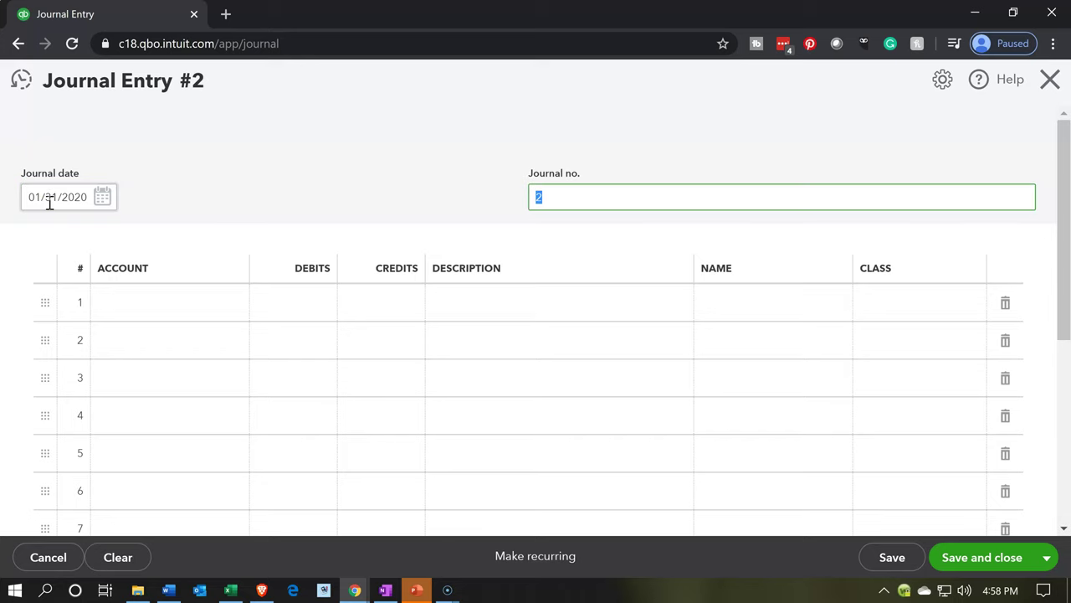
pyautogui.press('Tab')
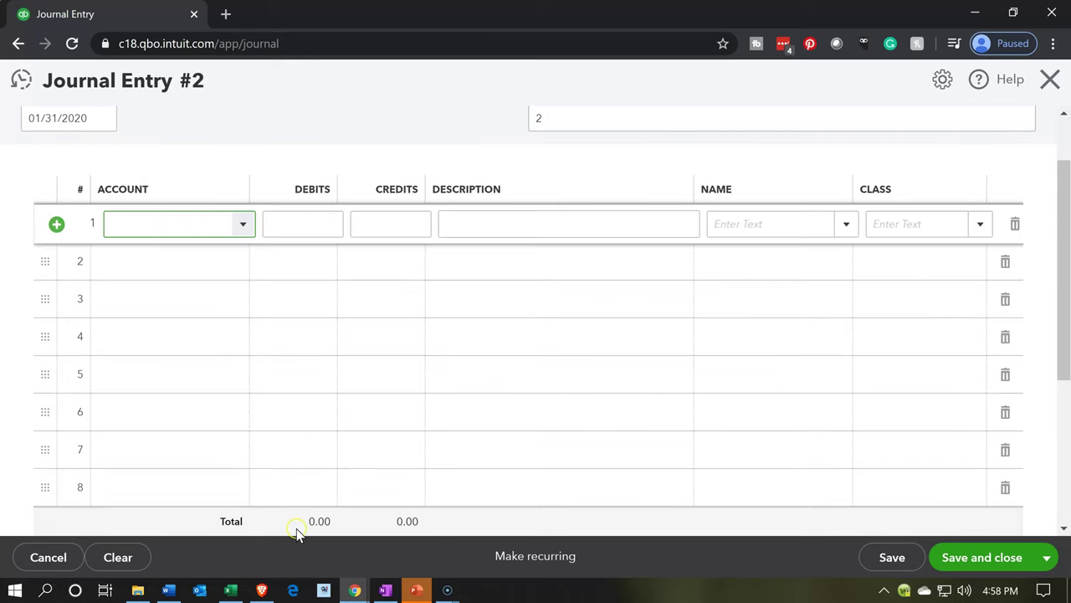
# - Copy the account name Prevision for Uncollectible Pledges from the Excel trial balance into the account field of journal line 1 in QuickBooks Online
pyautogui.click(226, 590)
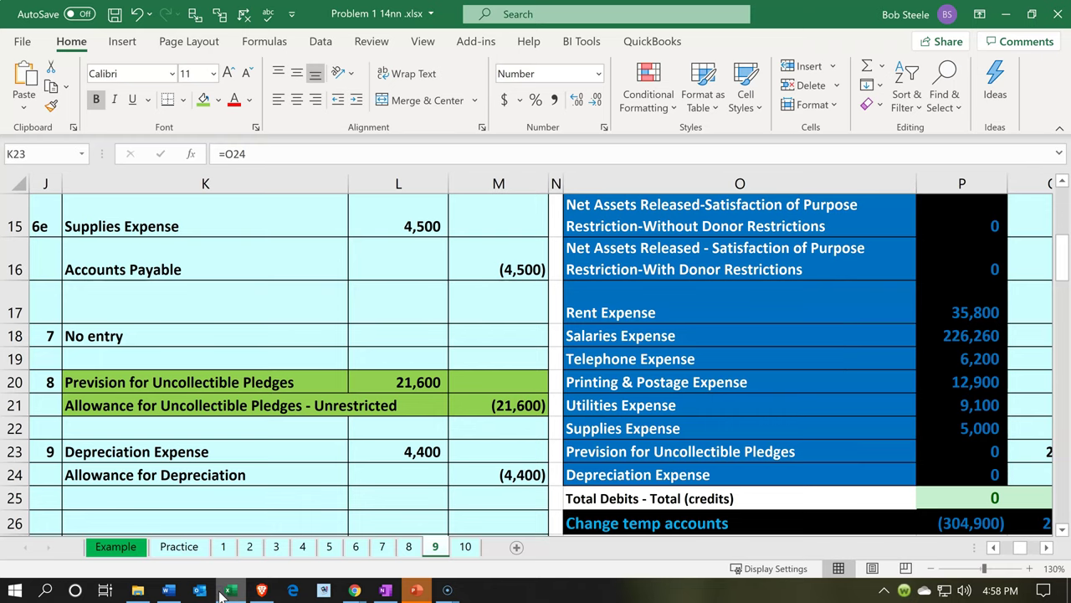
pyautogui.click(718, 355)
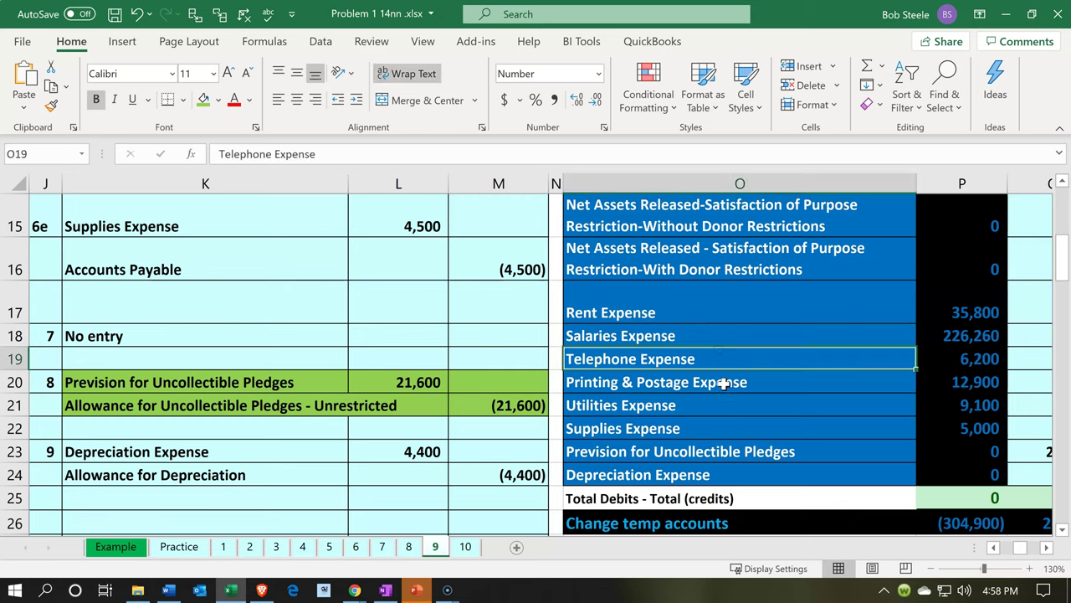
pyautogui.doubleClick(821, 453)
pyautogui.moveTo(821, 453); pyautogui.dragTo(478, 460)
pyautogui.hotkey('ctrl', 'c')
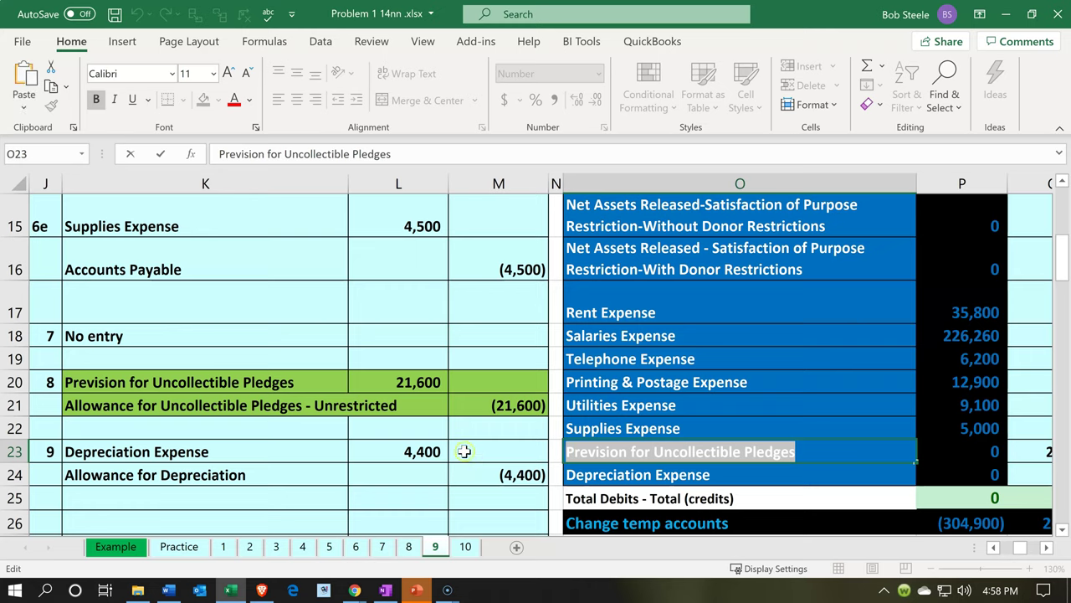
pyautogui.click(312, 405)
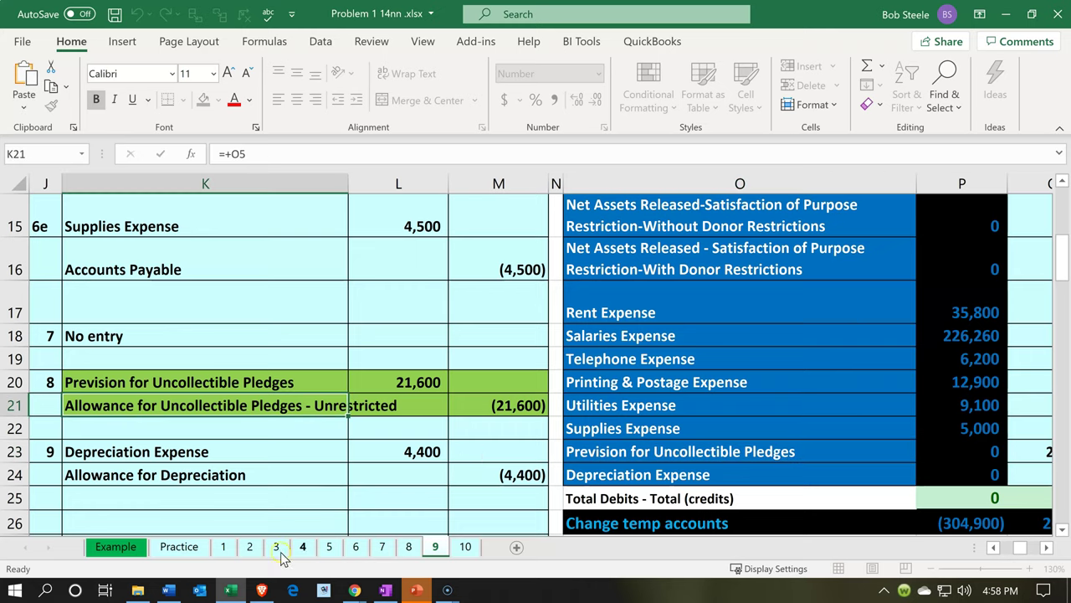
pyautogui.click(231, 587)
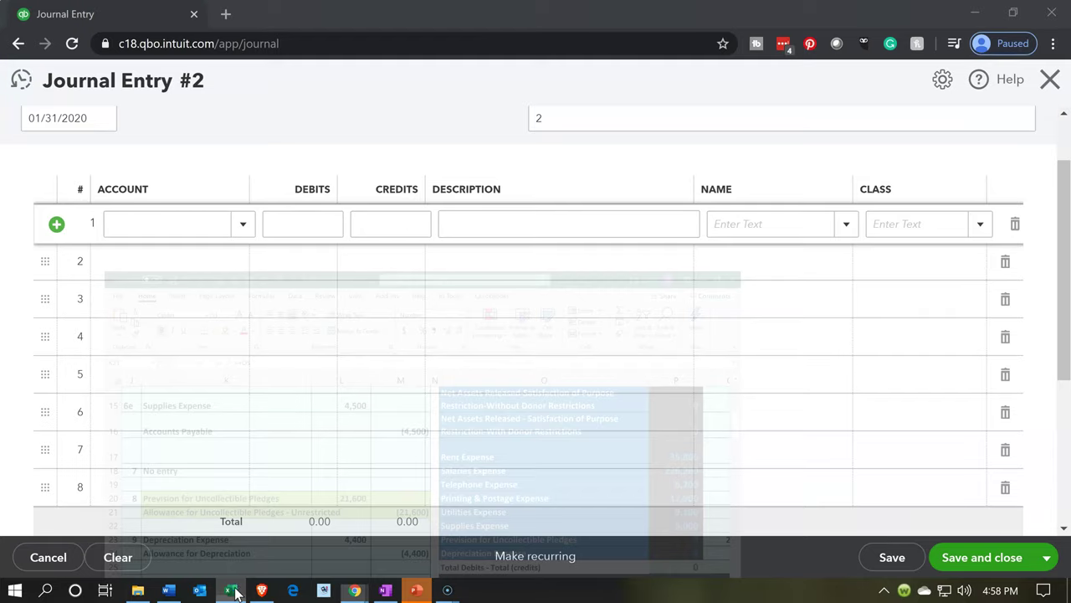
pyautogui.hotkey('ctrl', 'v')
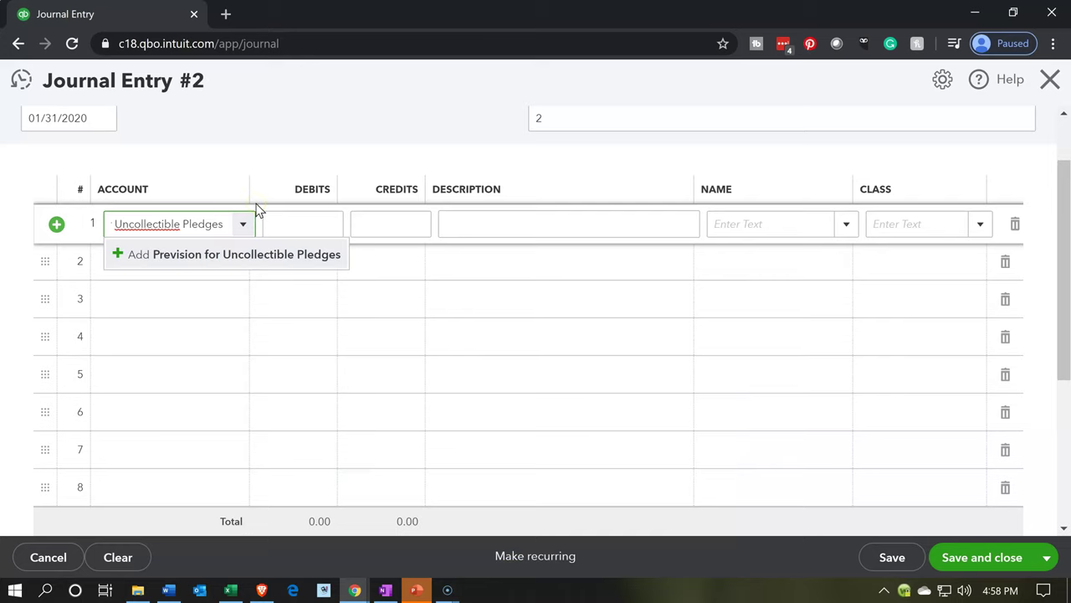
# - Create the Prevision for Uncollectible Pledges account with account type Expenses and detail type Other Business Expenses, and save it
pyautogui.press('Return')
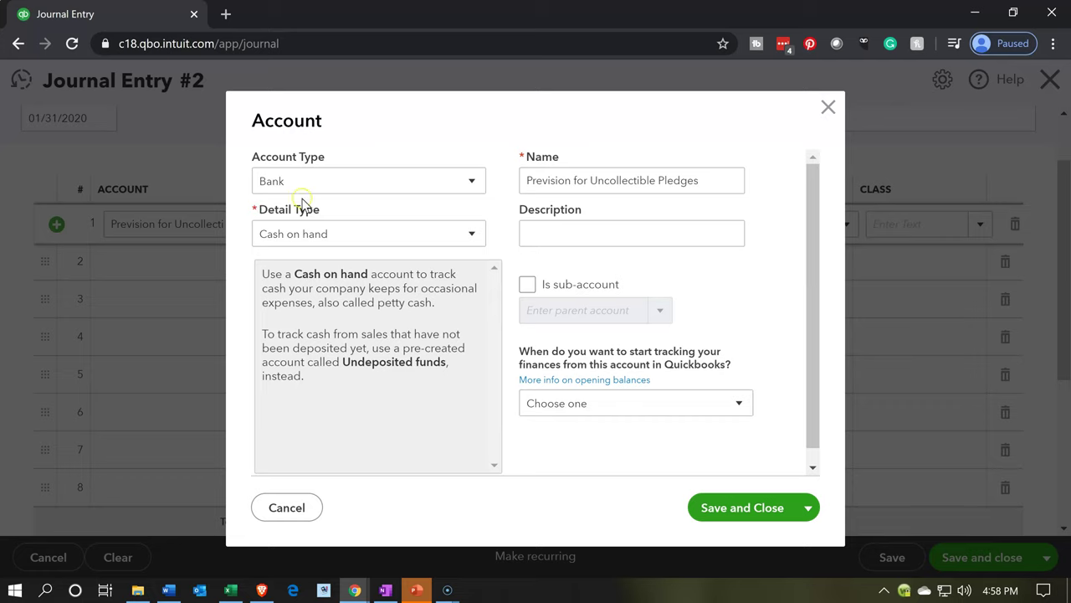
pyautogui.click(361, 189)
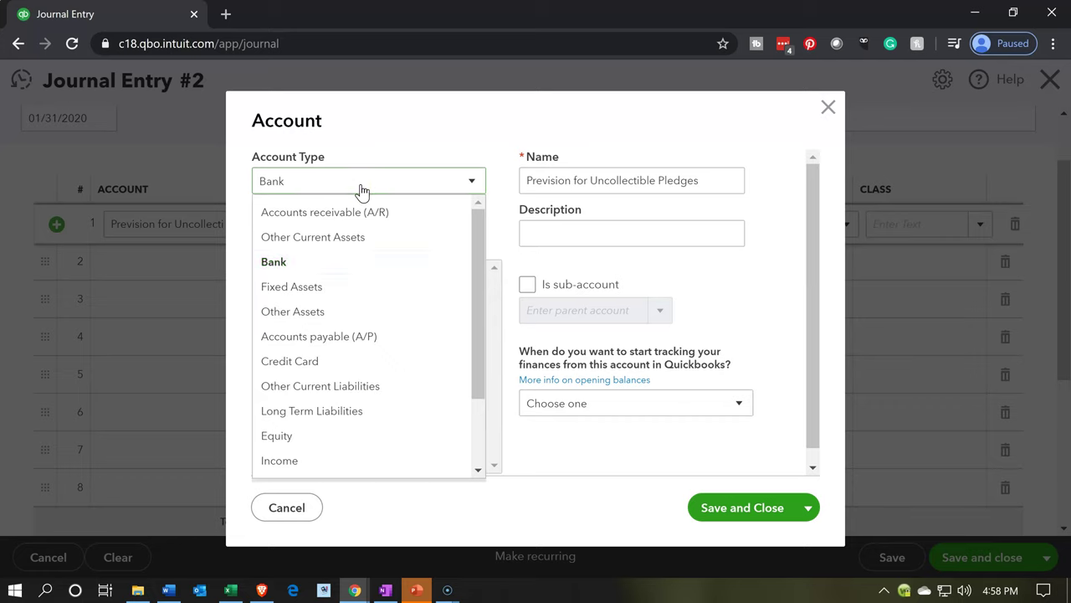
pyautogui.click(368, 339)
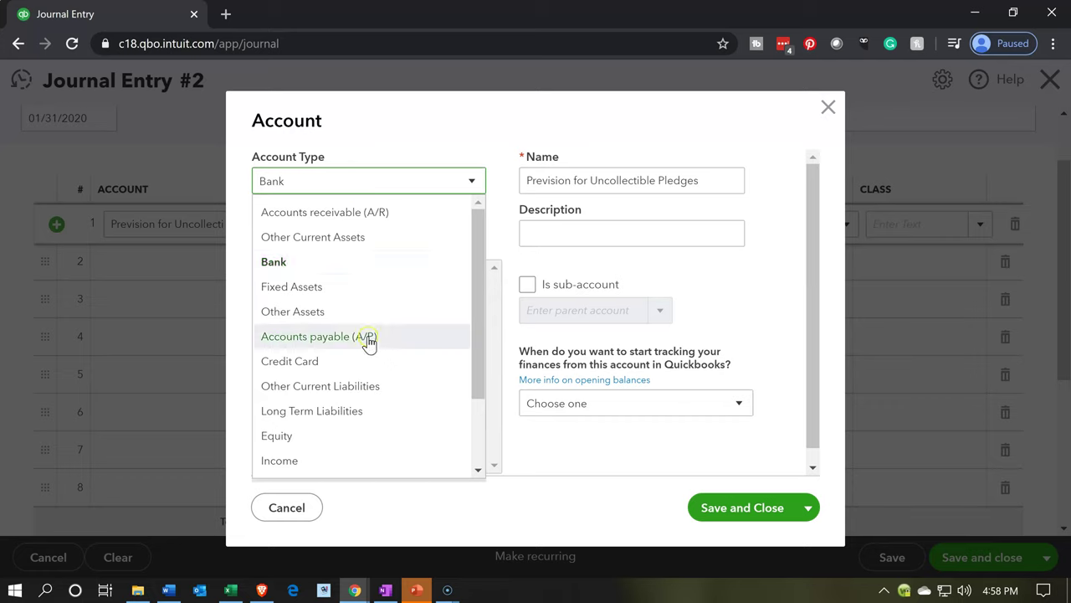
pyautogui.scroll(-3, 366, 342)
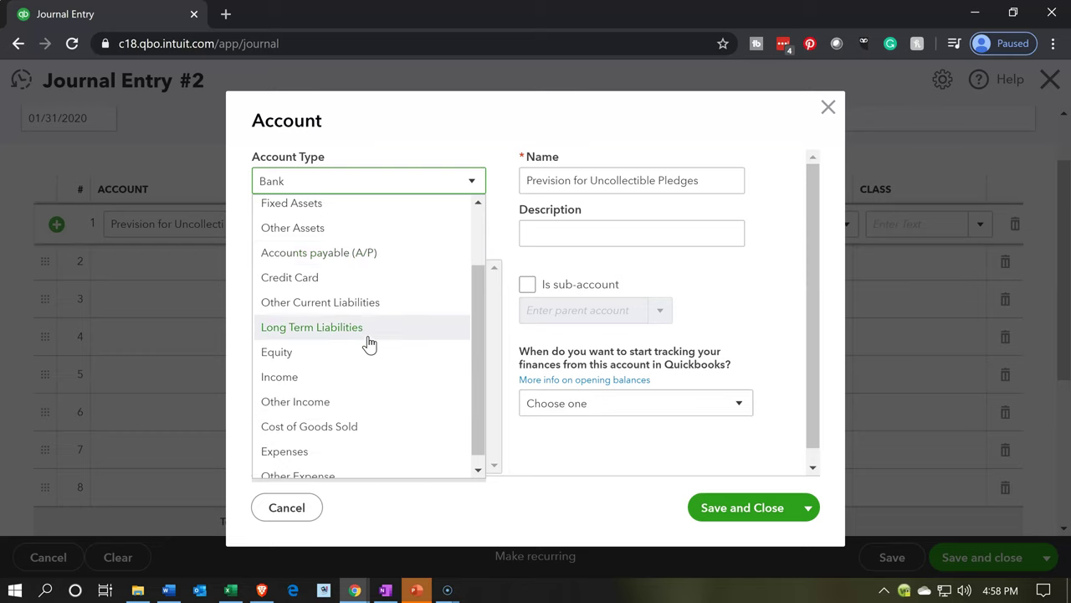
pyautogui.click(318, 440)
pyautogui.click(411, 242)
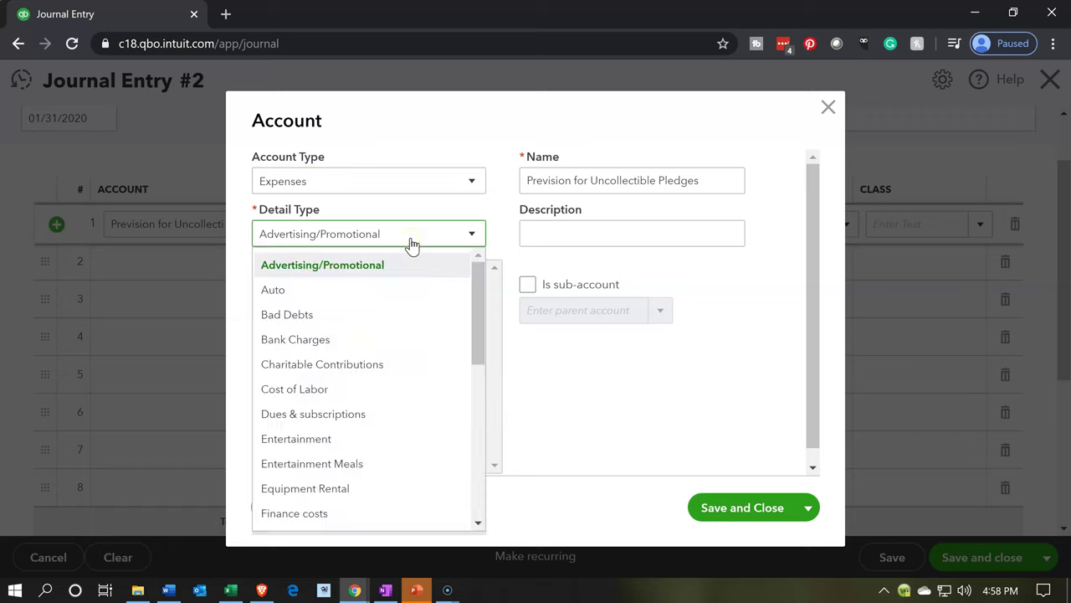
pyautogui.scroll(-3, 388, 390)
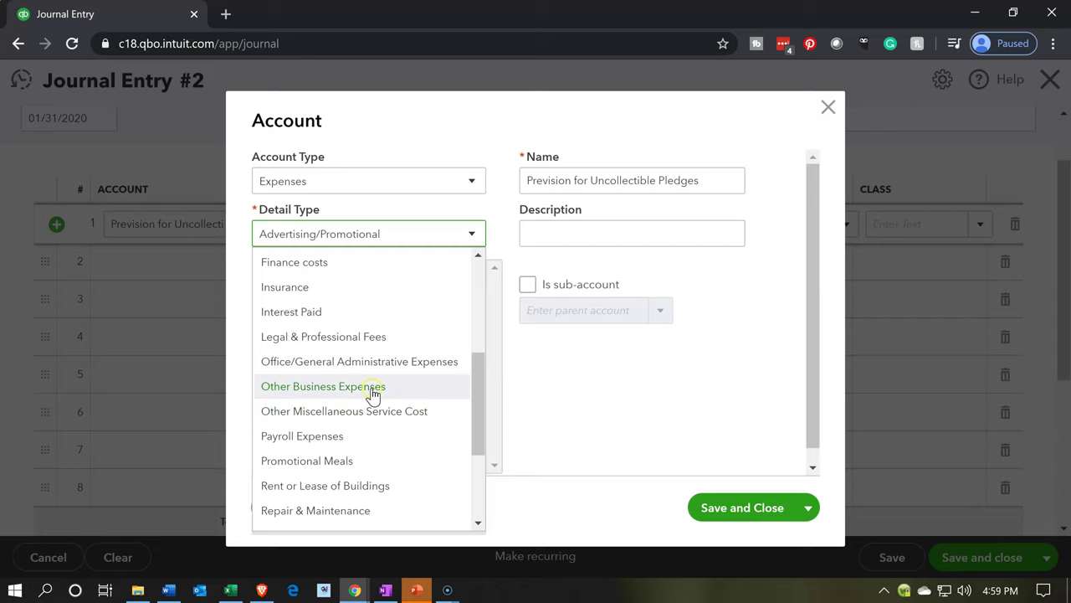
pyautogui.click(371, 387)
pyautogui.click(708, 183)
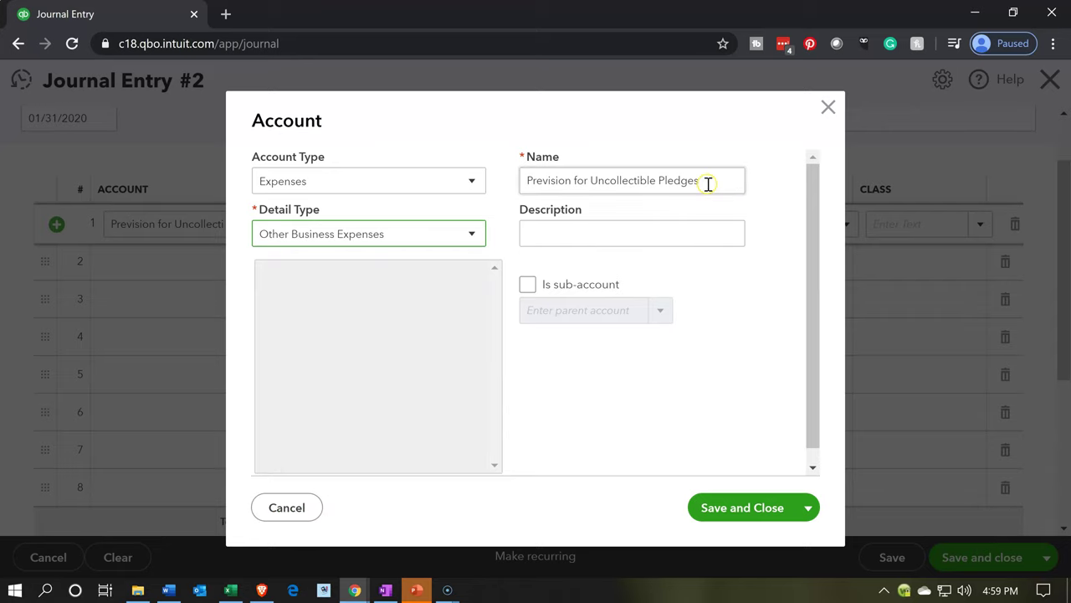
pyautogui.hotkey('ctrl', 'a')
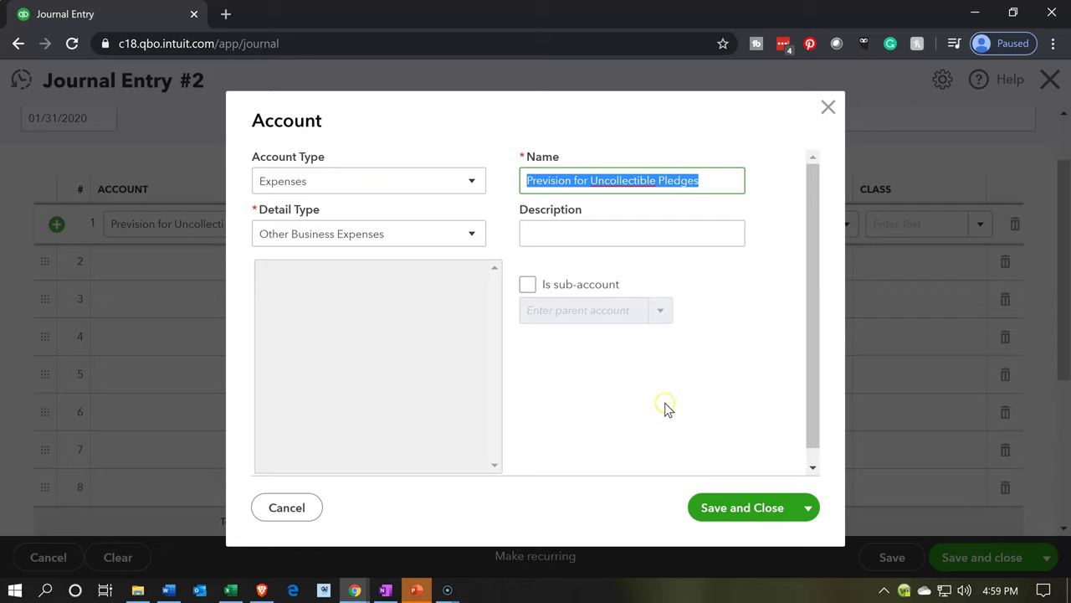
pyautogui.click(709, 508)
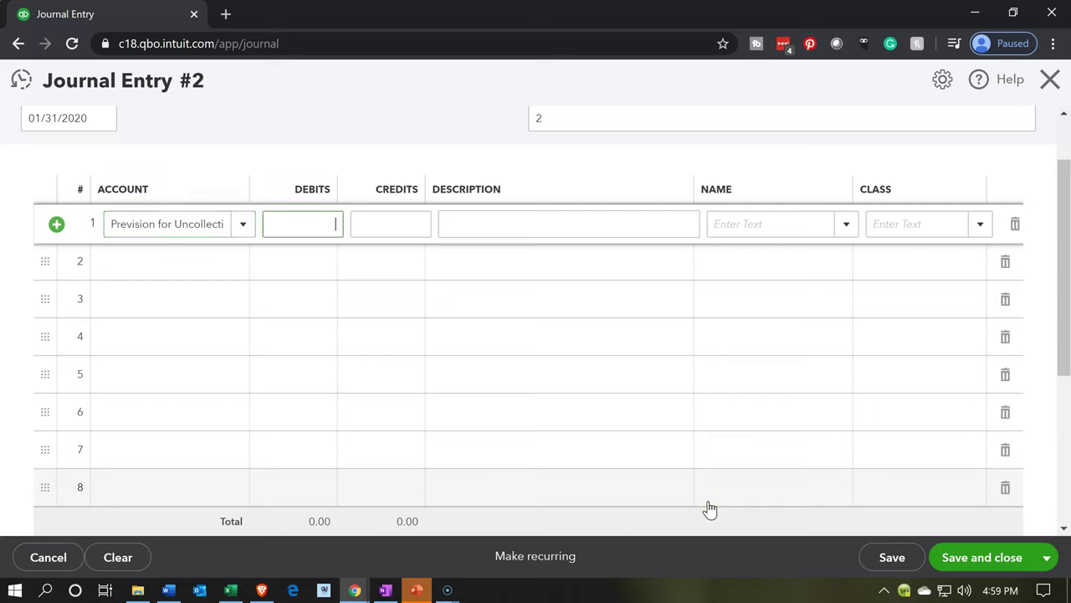
# - Enter the description Adj Entry on journal line 1
pyautogui.press('Tab')
pyautogui.press('Tab')
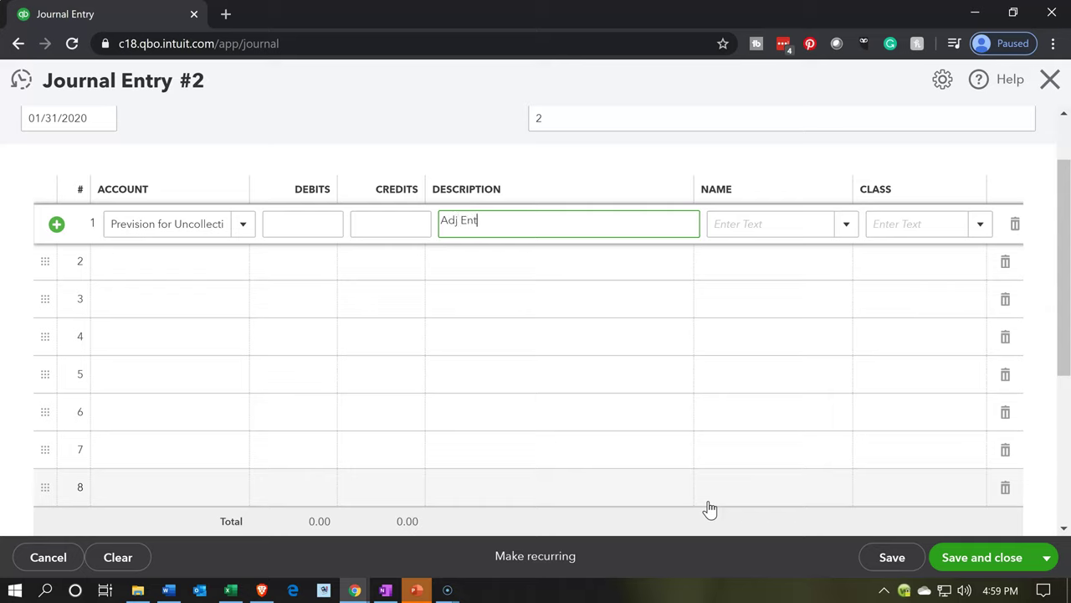
pyautogui.press('Tab')
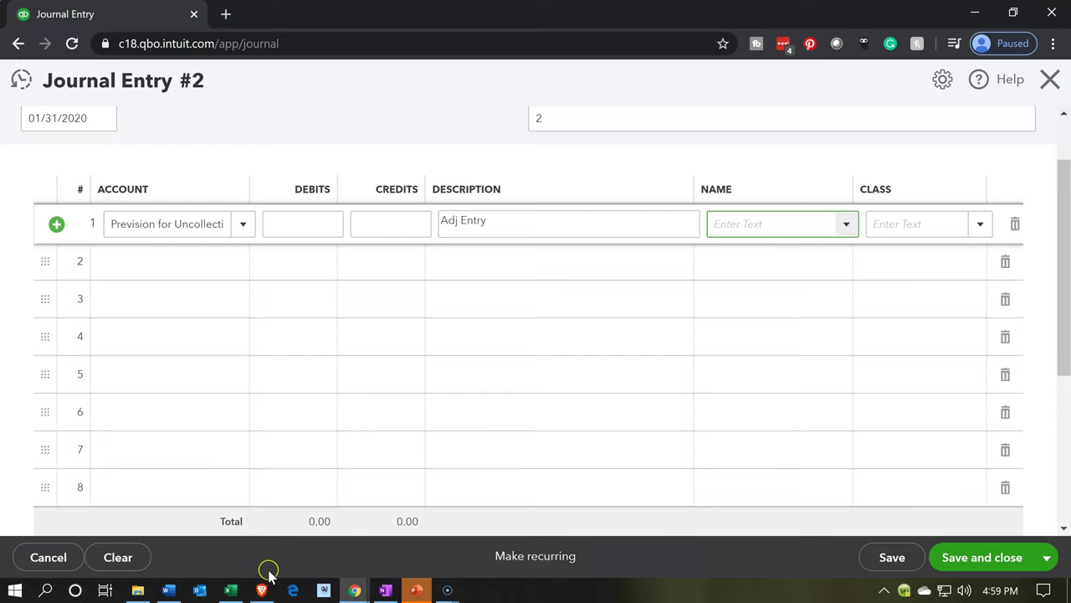
# - Check the adjustment amount in the Excel worksheet, enter a 21,600 debit on journal line 1 and move on to line 2
pyautogui.click(230, 590)
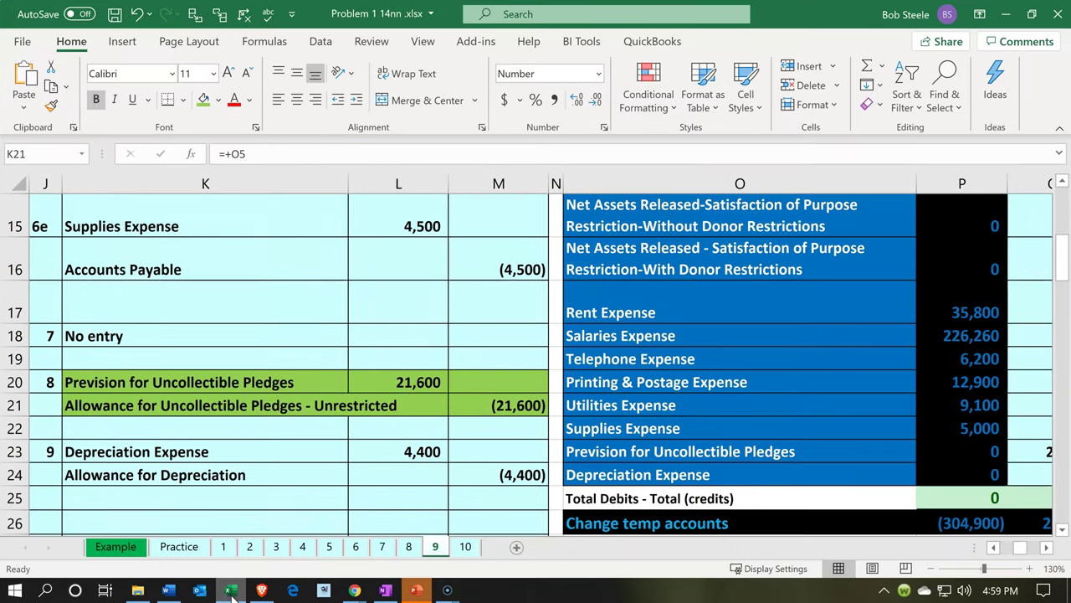
pyautogui.click(231, 590)
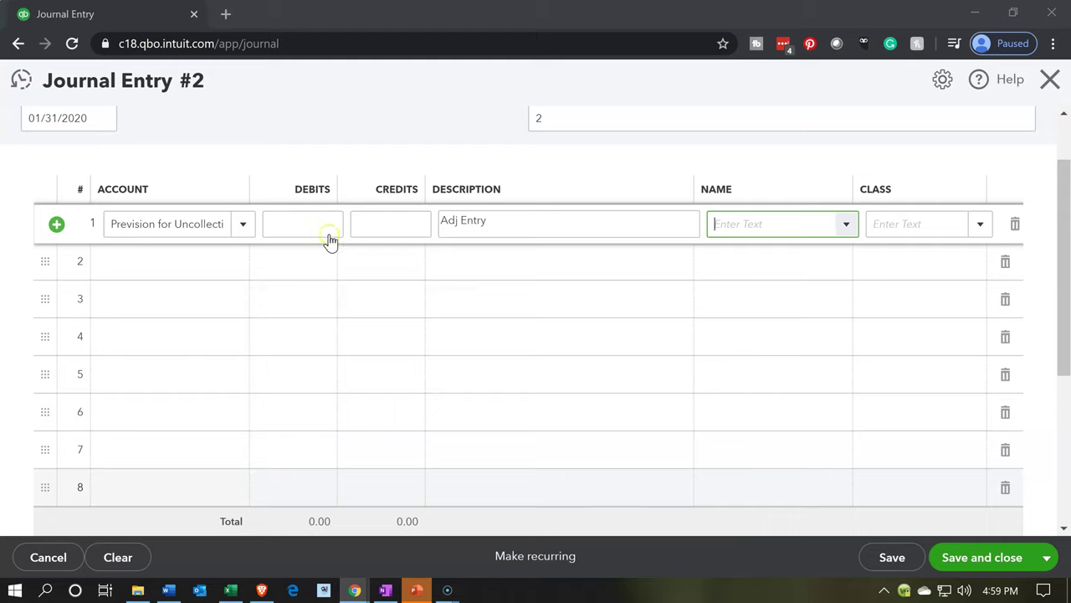
pyautogui.click(332, 221)
pyautogui.write('21,600')
pyautogui.press('Tab')
pyautogui.press('Tab')
pyautogui.press('Tab')
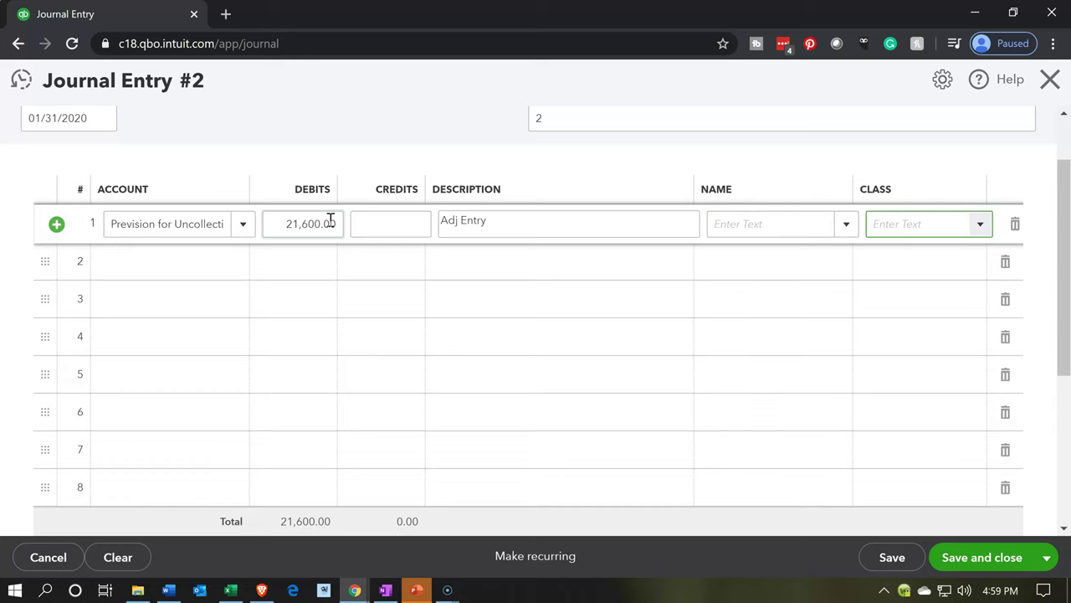
pyautogui.press('Tab')
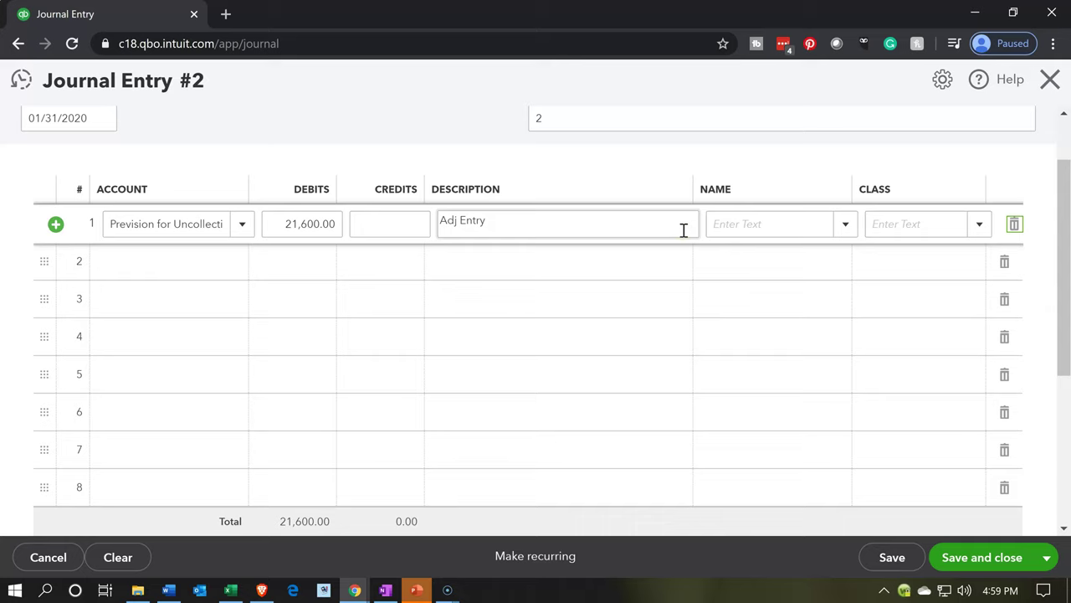
pyautogui.press('Tab')
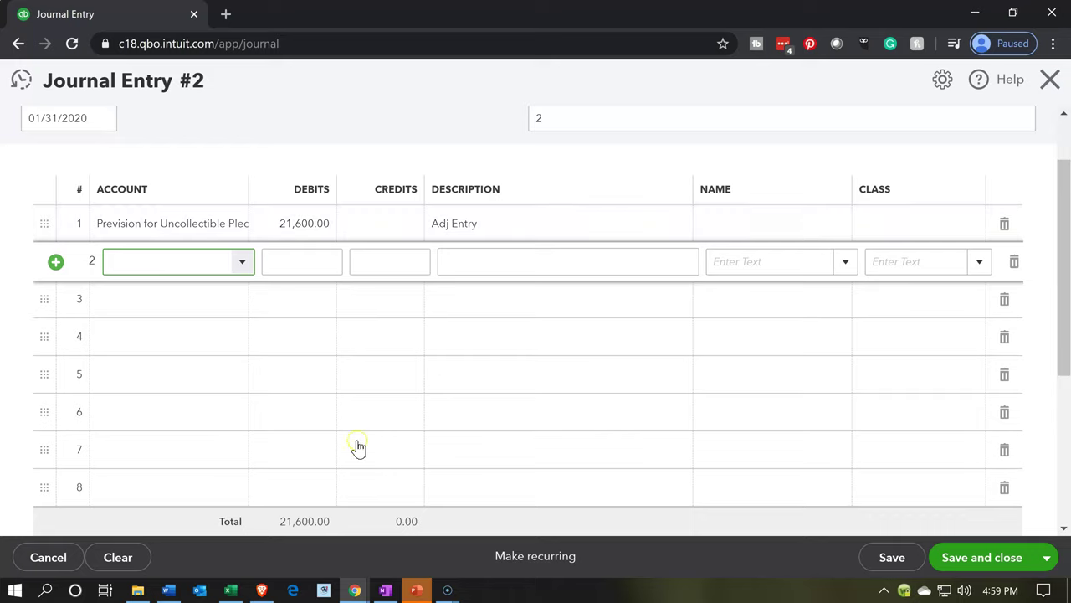
# - Copy the account name Allowance for Uncollectible Pledges - Unrestricted from the Excel trial balance into the account field of journal line 2 in QuickBooks Online
pyautogui.click(238, 590)
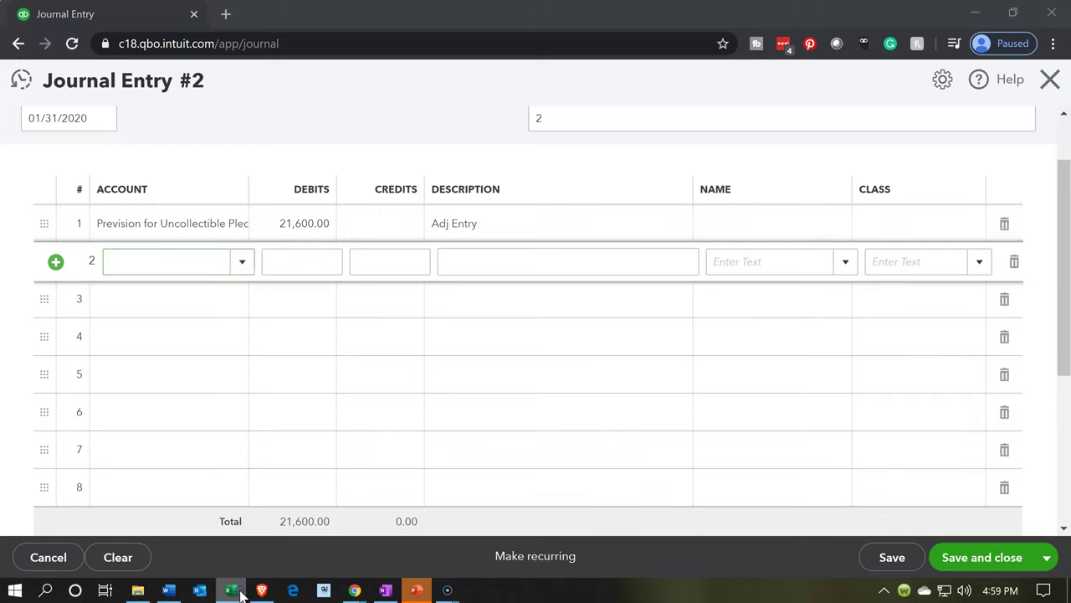
pyautogui.click(749, 358)
pyautogui.scroll(5, 749, 358)
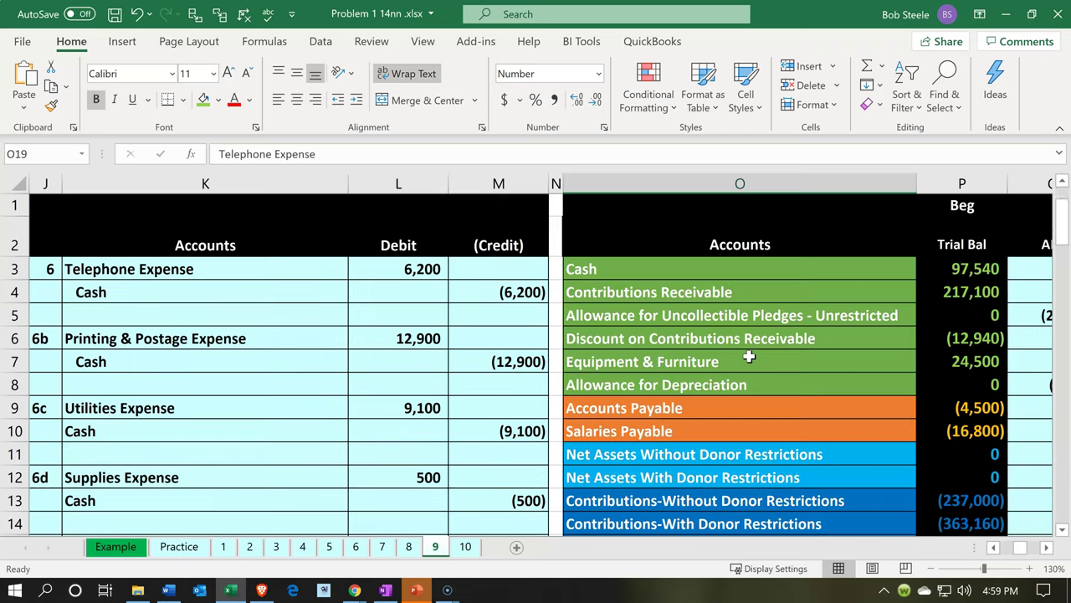
pyautogui.doubleClick(899, 313)
pyautogui.moveTo(900, 313); pyautogui.dragTo(508, 310)
pyautogui.hotkey('ctrl', 'c')
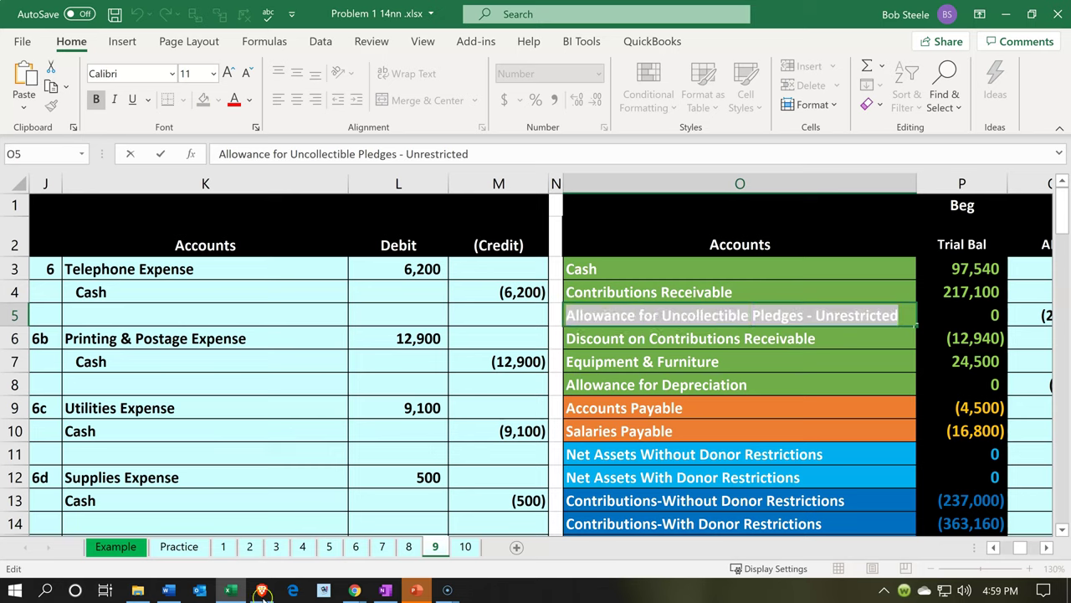
pyautogui.click(226, 588)
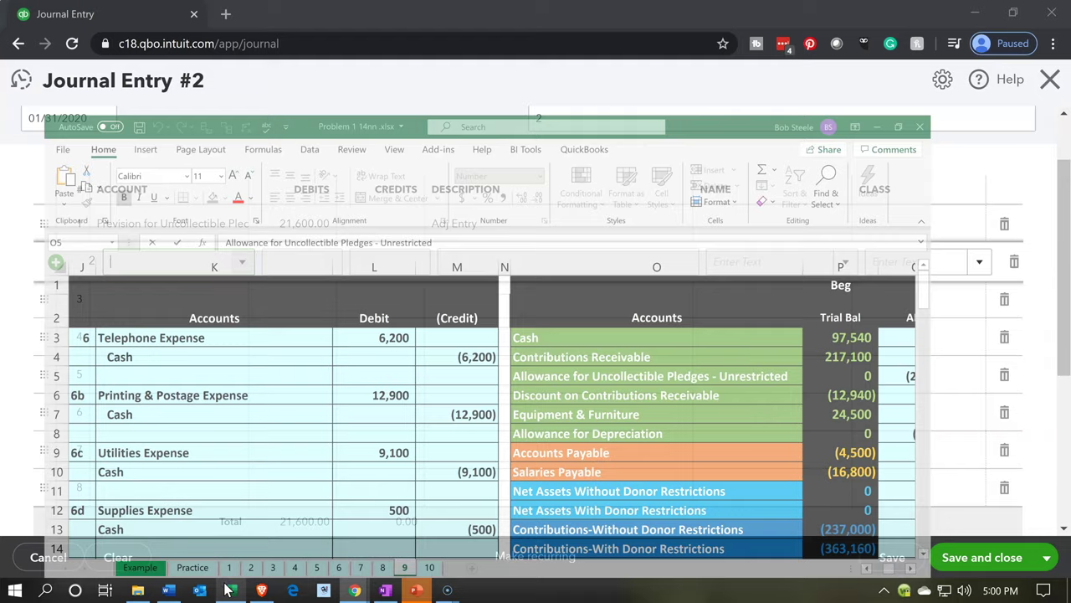
pyautogui.click(209, 263)
pyautogui.hotkey('ctrl', 'v')
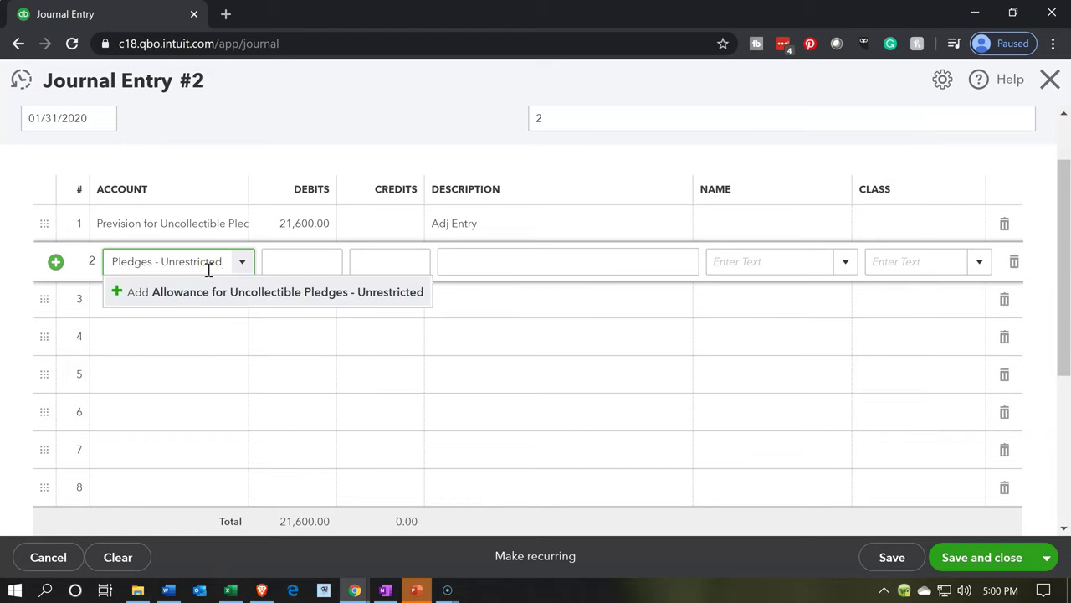
# - Create the Allowance for Uncollectible Pledges - Unrestricted account with account type Other Current Assets and detail type Allowance for Bad Debts, and save it
pyautogui.press('Tab')
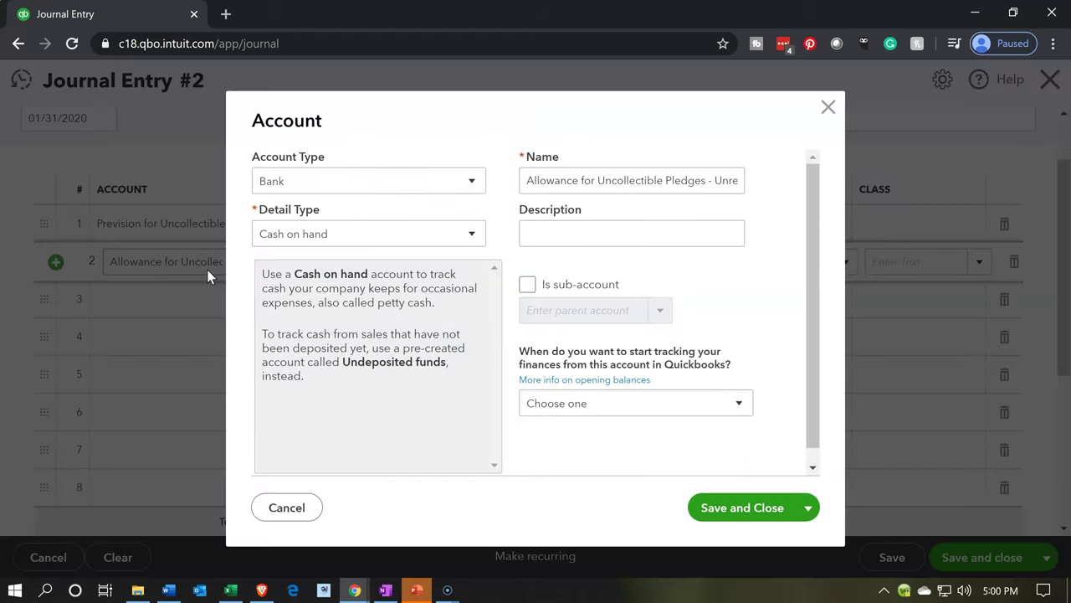
pyautogui.click(471, 184)
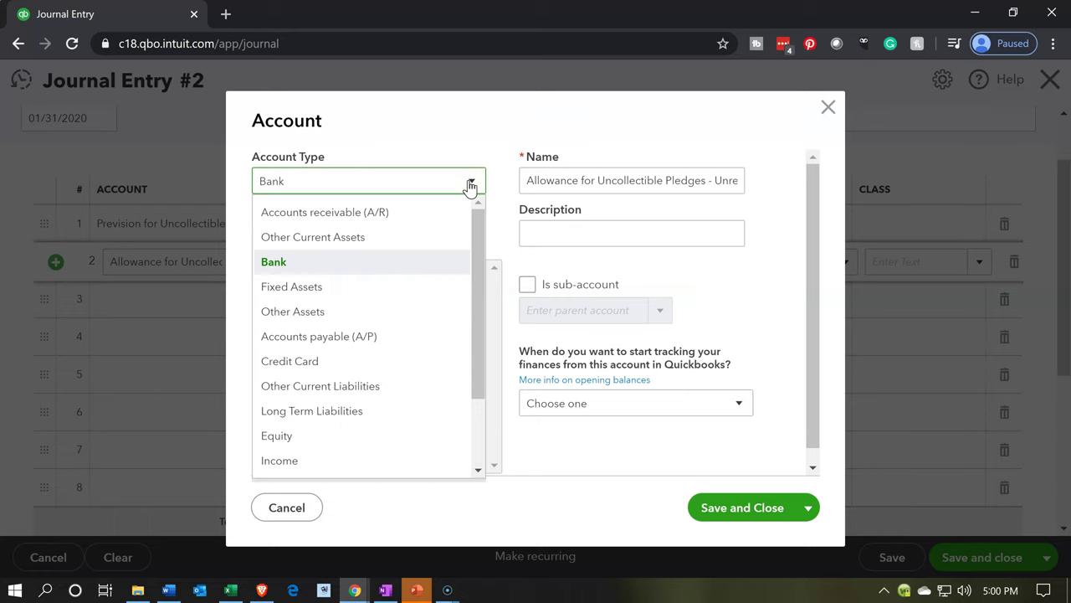
pyautogui.click(383, 237)
pyautogui.click(413, 228)
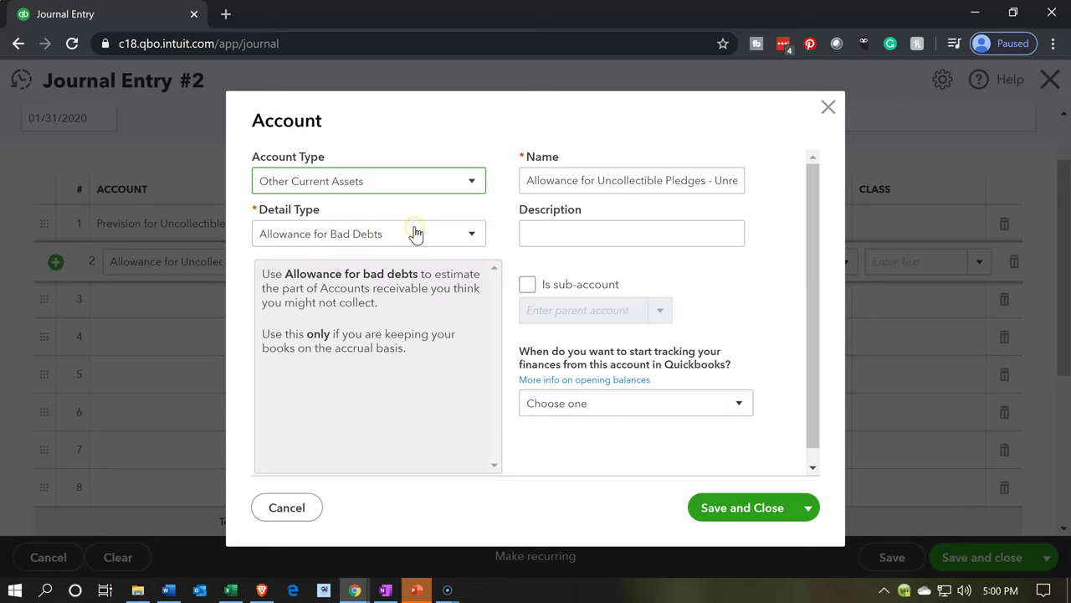
pyautogui.click(416, 233)
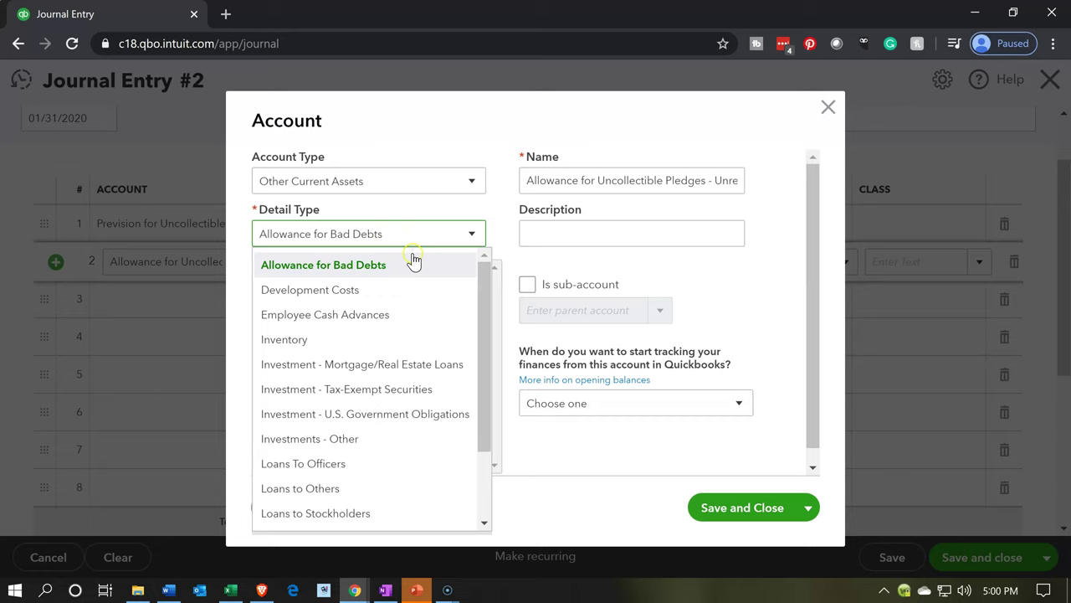
pyautogui.click(418, 210)
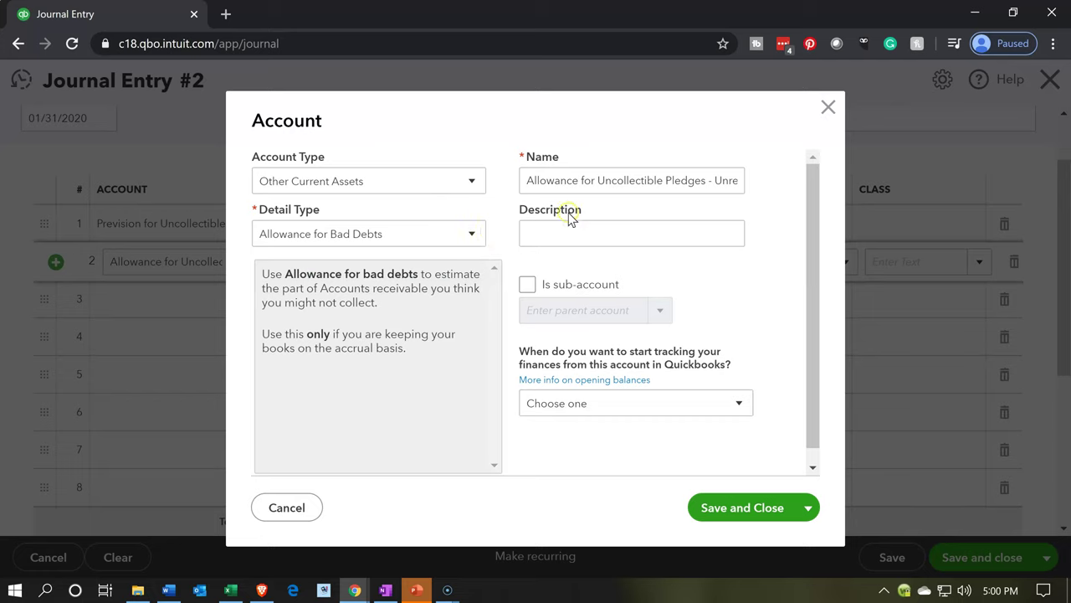
pyautogui.click(728, 507)
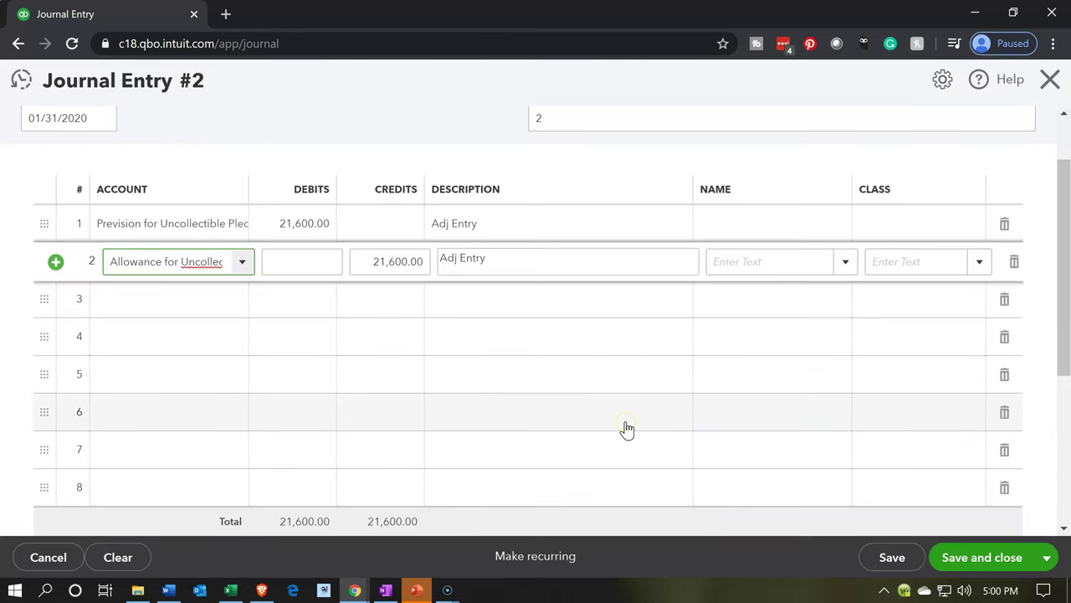
# - Accept the 21,600 credit and Adj Entry description on line 2, and save and close the journal entry without assigning classes
pyautogui.press('Tab')
pyautogui.press('Tab')
pyautogui.press('Tab')
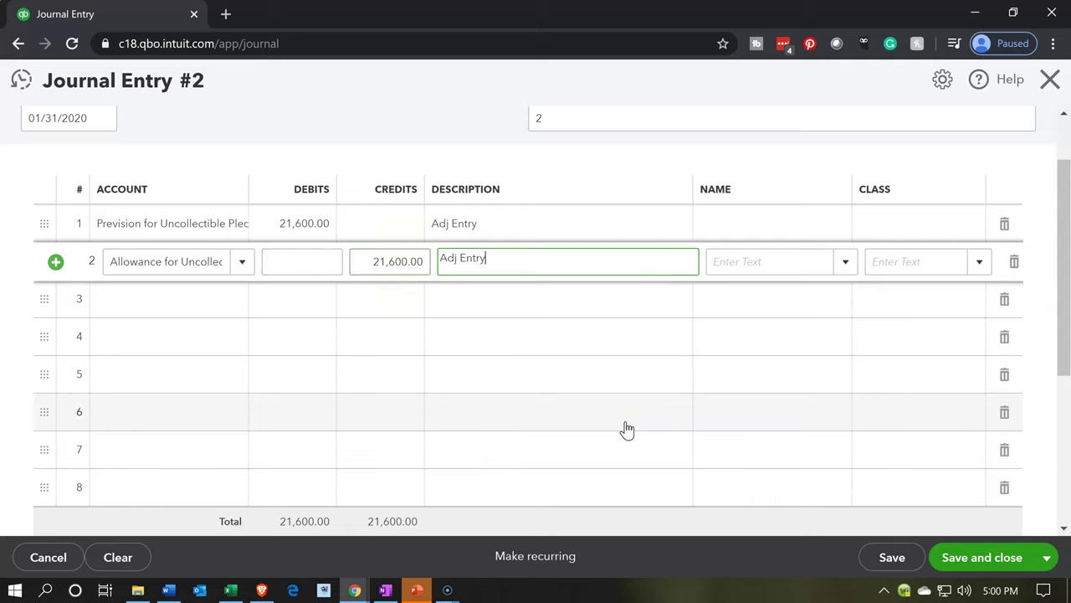
pyautogui.press('Tab')
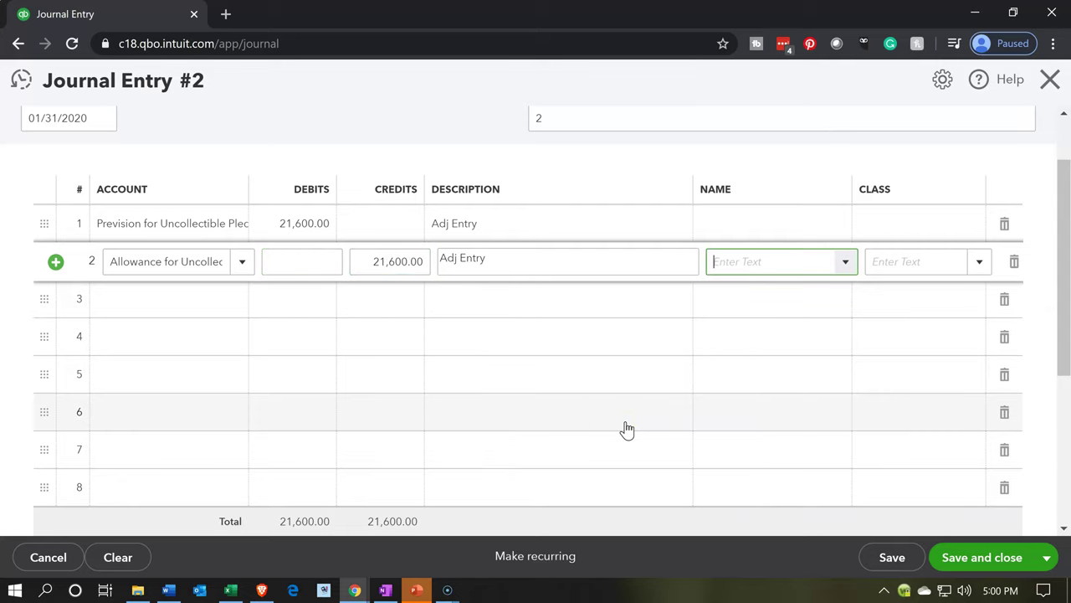
pyautogui.click(967, 548)
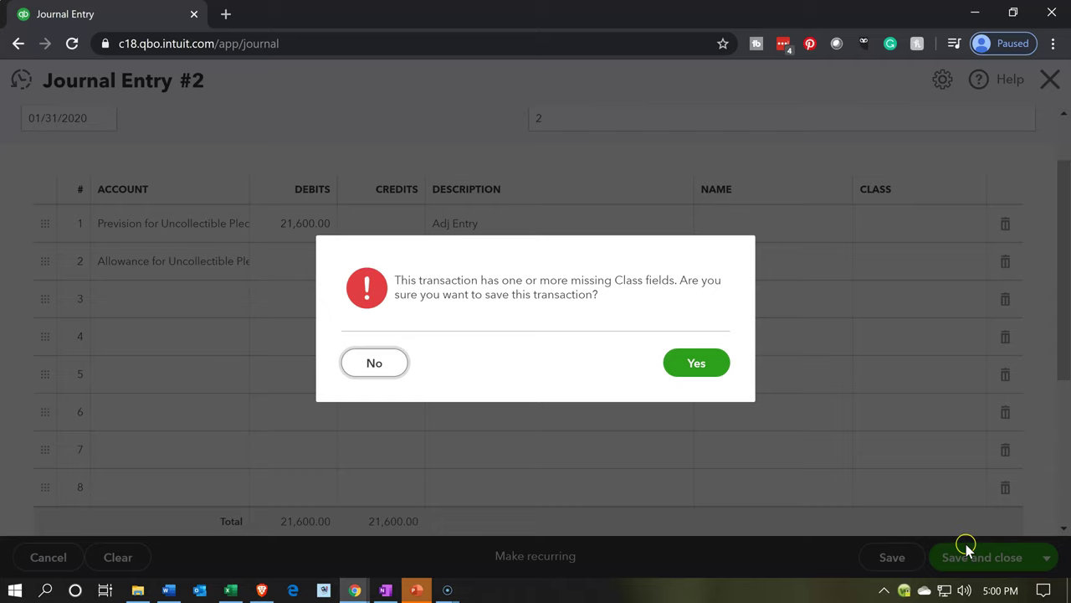
pyautogui.click(687, 368)
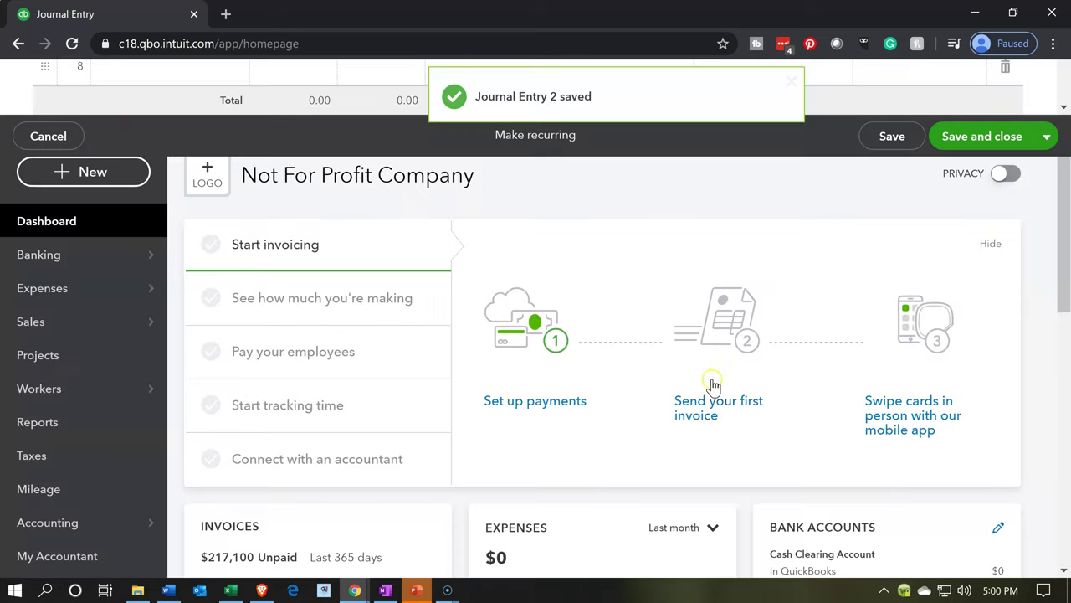
pyautogui.click(354, 405)
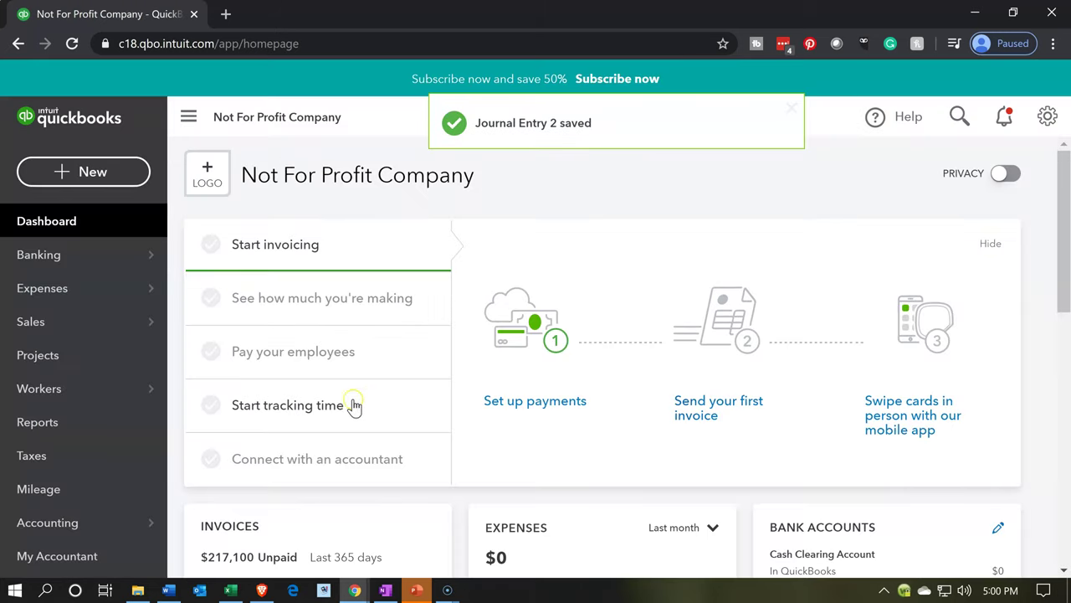
# - Open the Balance Sheet report from the favorite reports
pyautogui.click(91, 421)
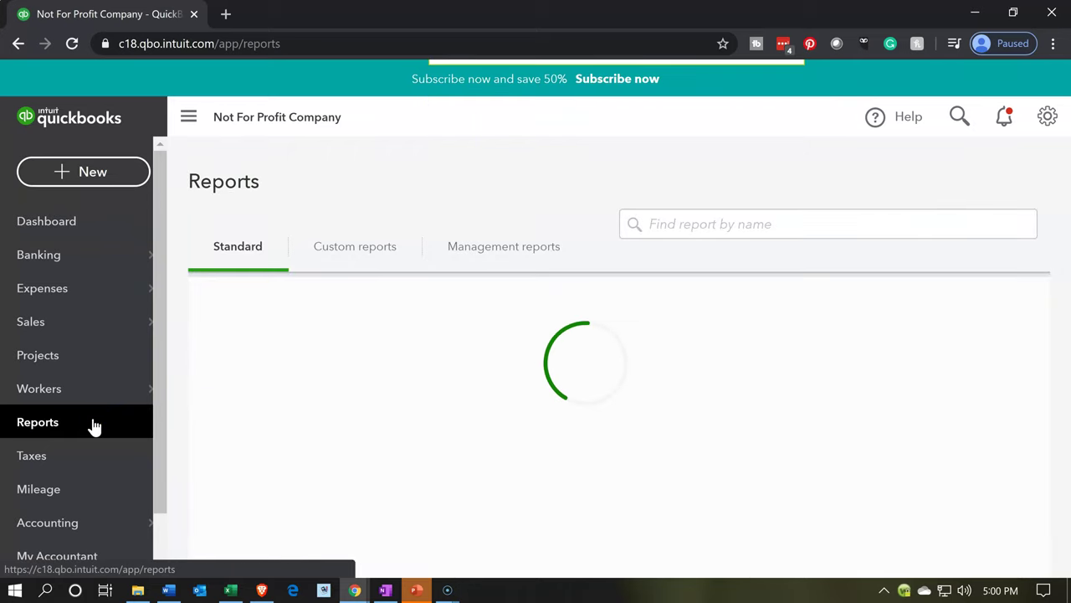
pyautogui.scroll(-1, 266, 461)
pyautogui.click(266, 463)
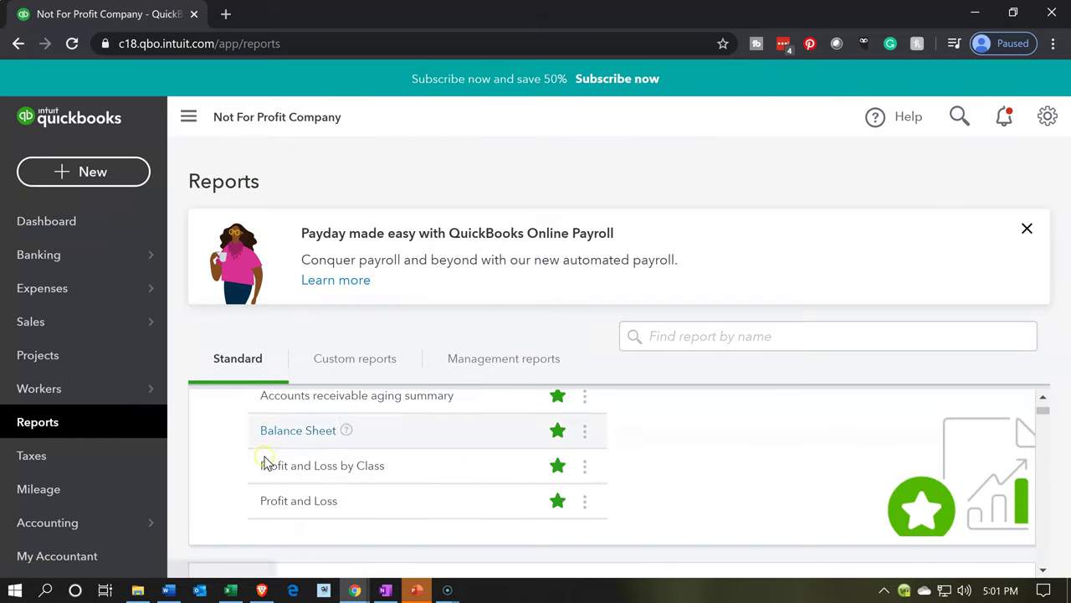
pyautogui.click(272, 435)
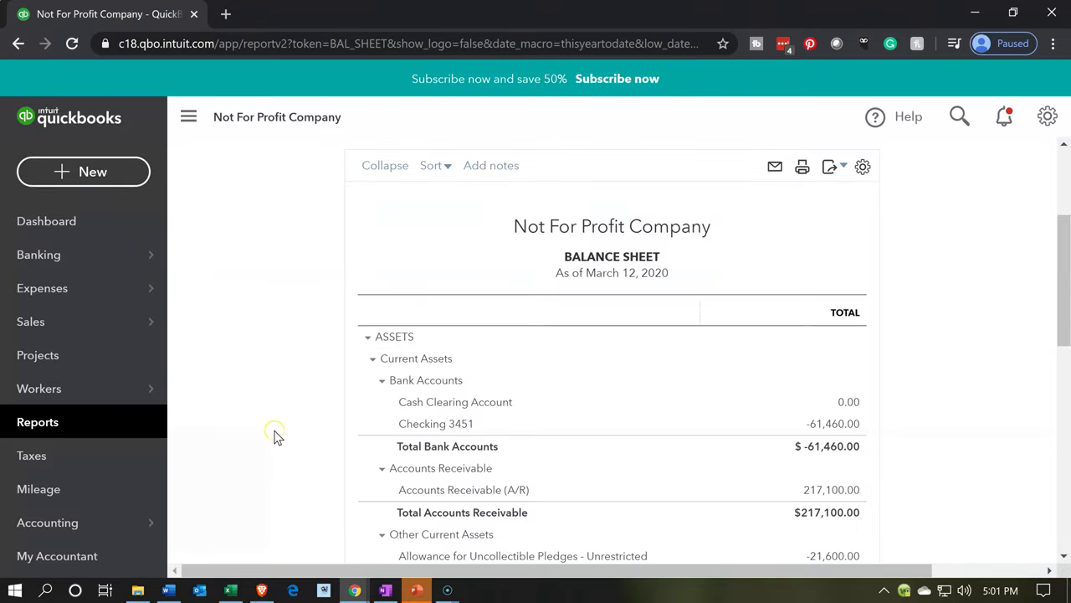
# - Set the end date of the Balance Sheet report to 12/31/2020 and run the report
pyautogui.scroll(3, 376, 311)
pyautogui.click(594, 242)
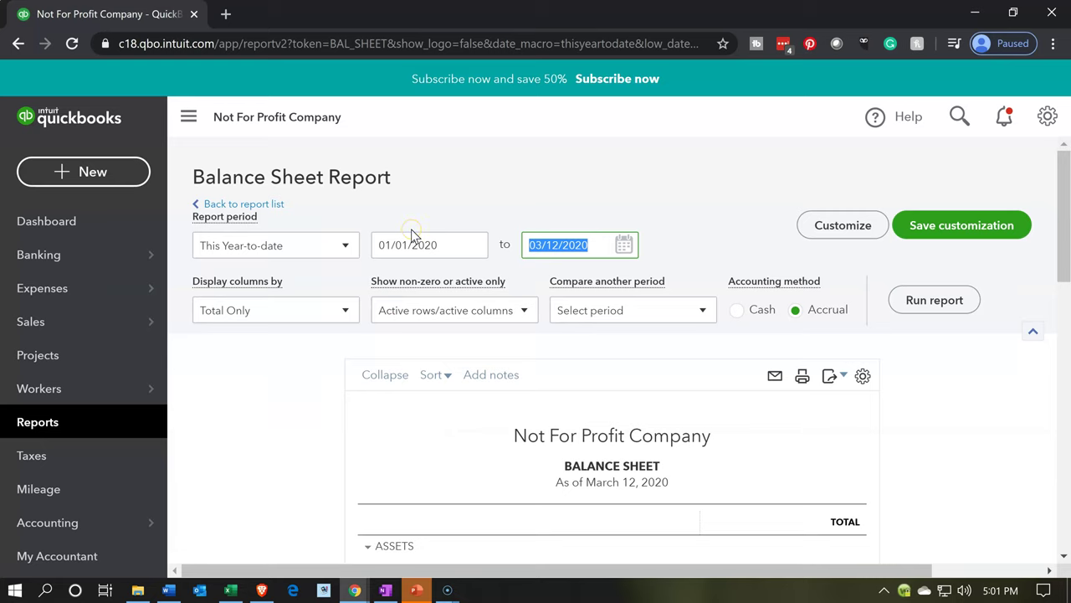
pyautogui.write('123120')
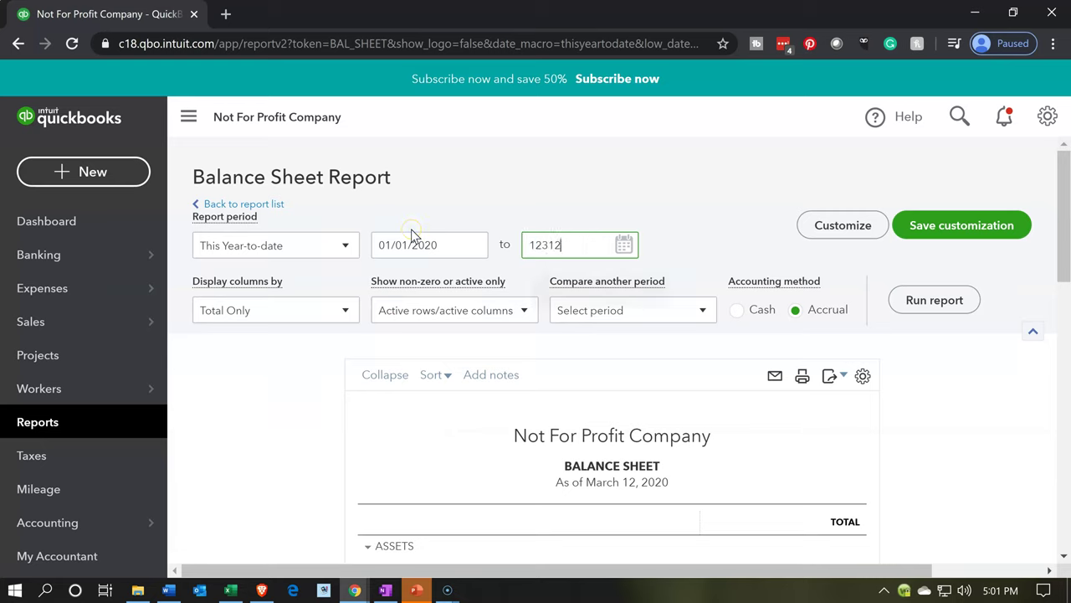
pyautogui.click(412, 234)
pyautogui.click(920, 306)
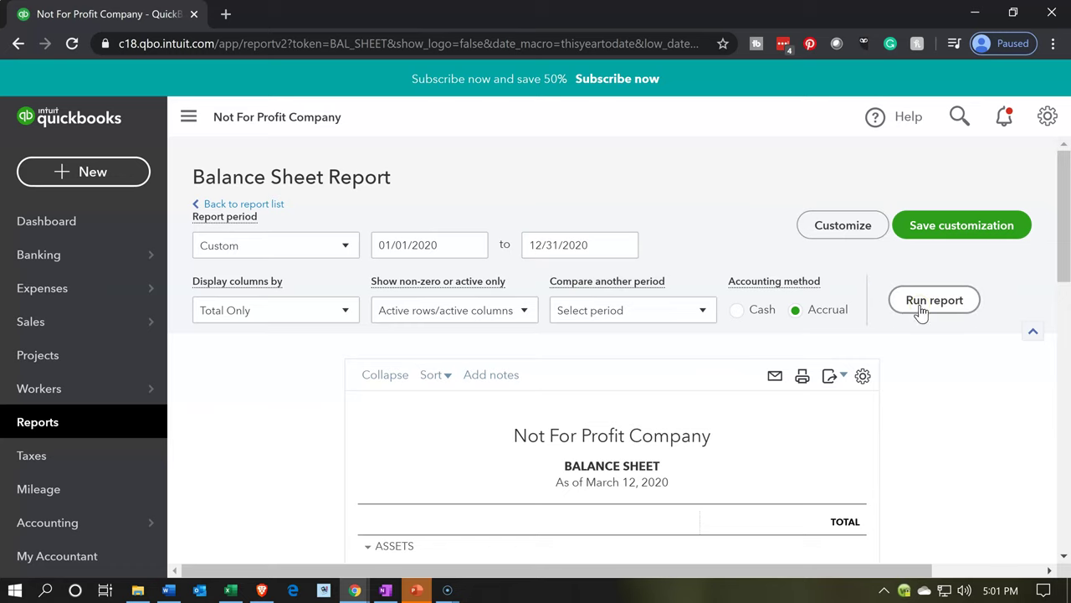
pyautogui.scroll(-3, 676, 313)
pyautogui.click(561, 270)
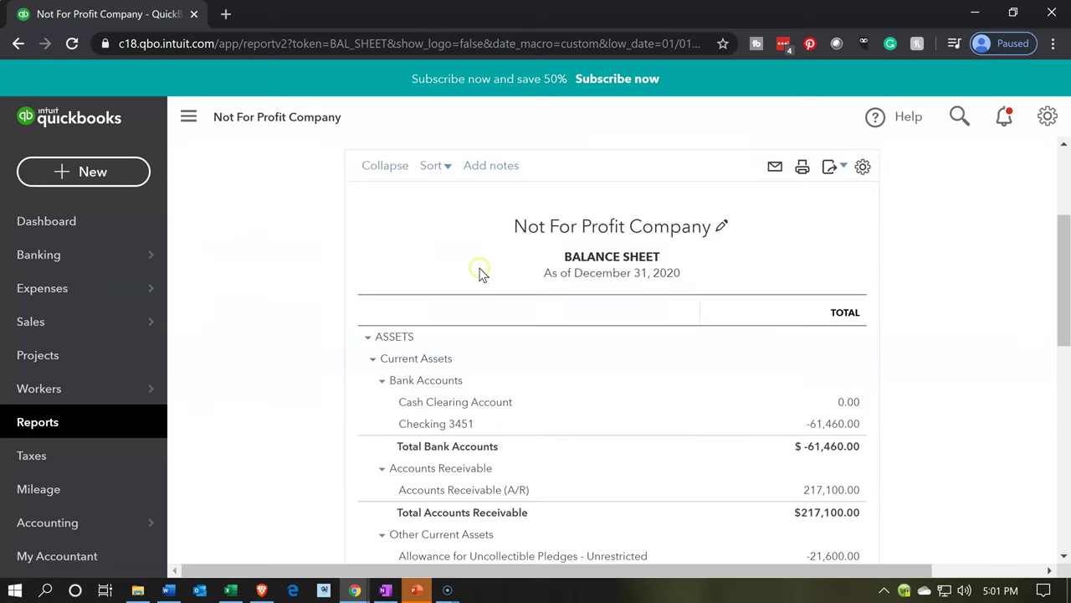
# - Duplicate the browser tab holding the Balance Sheet and return to the original tab
pyautogui.click(136, 14)
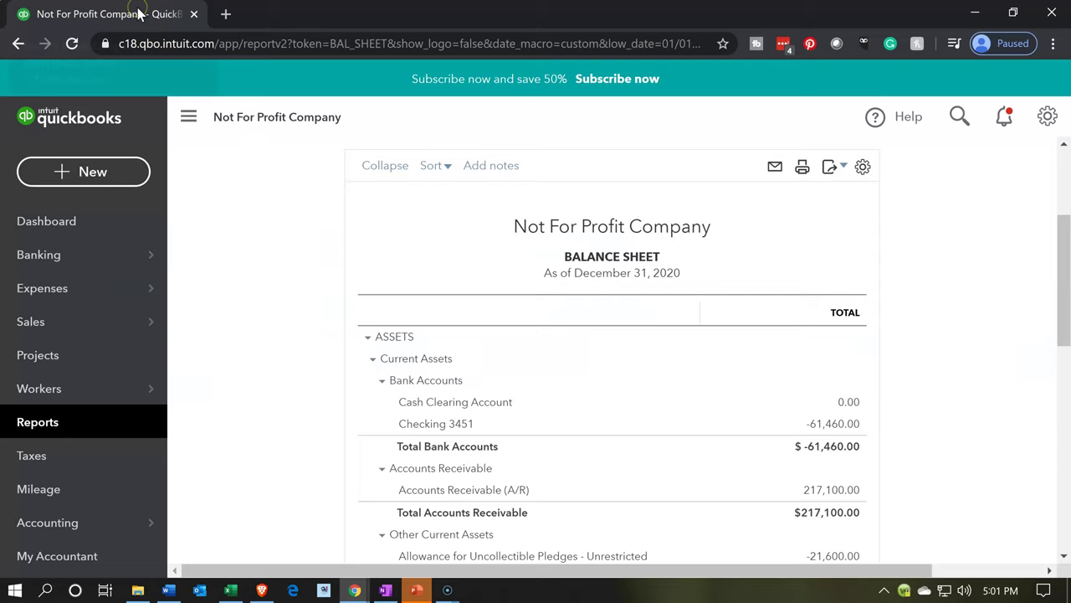
pyautogui.rightClick(138, 13)
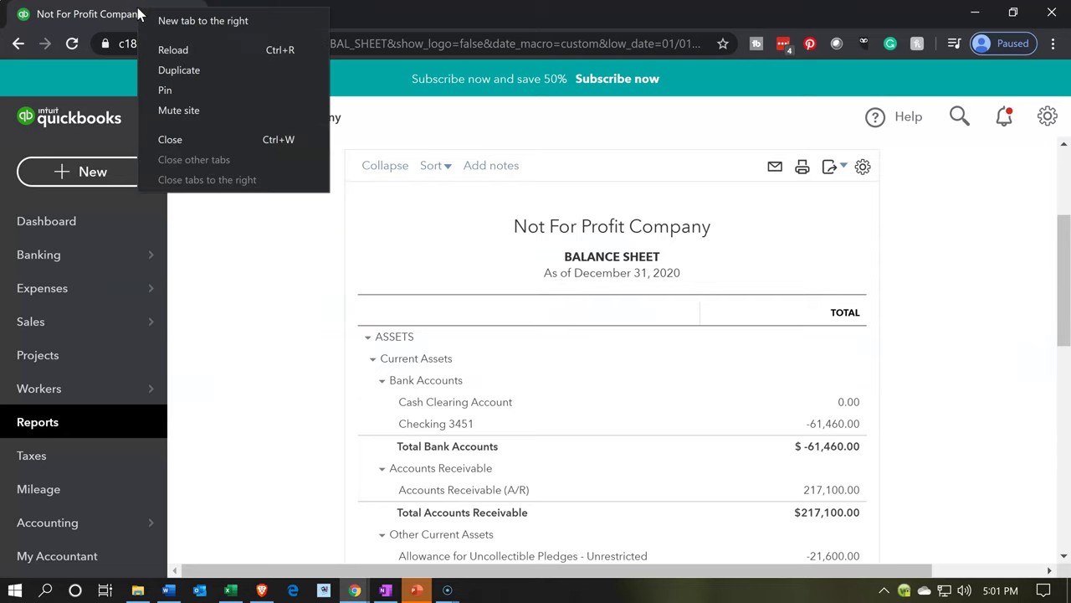
pyautogui.click(172, 69)
pyautogui.click(142, 15)
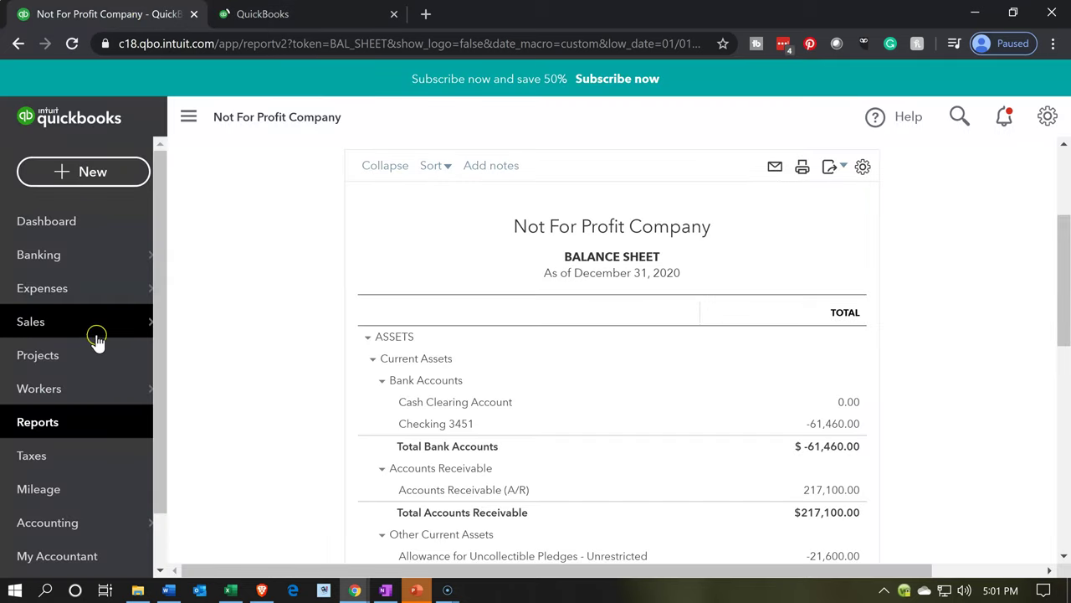
# - Open the Profit and Loss report from the favorite reports in the original tab
pyautogui.click(47, 419)
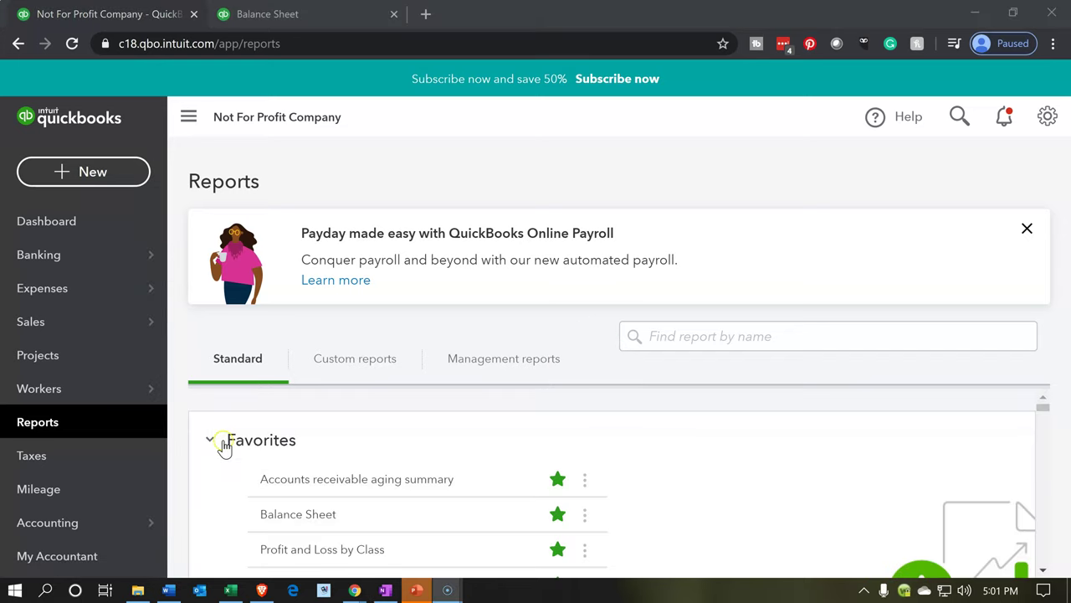
pyautogui.scroll(-1, 222, 443)
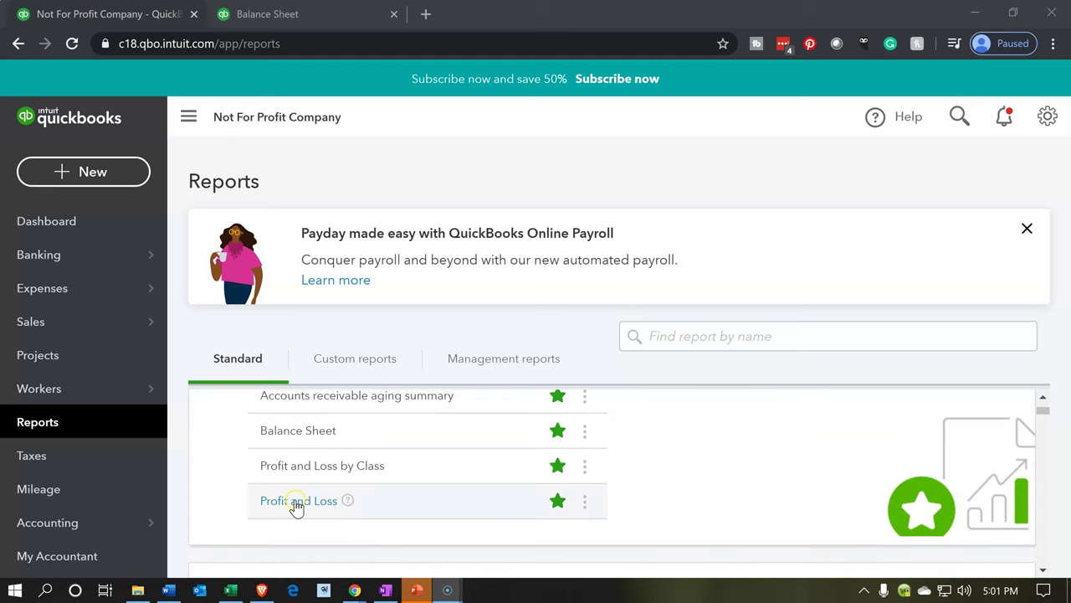
pyautogui.click(295, 502)
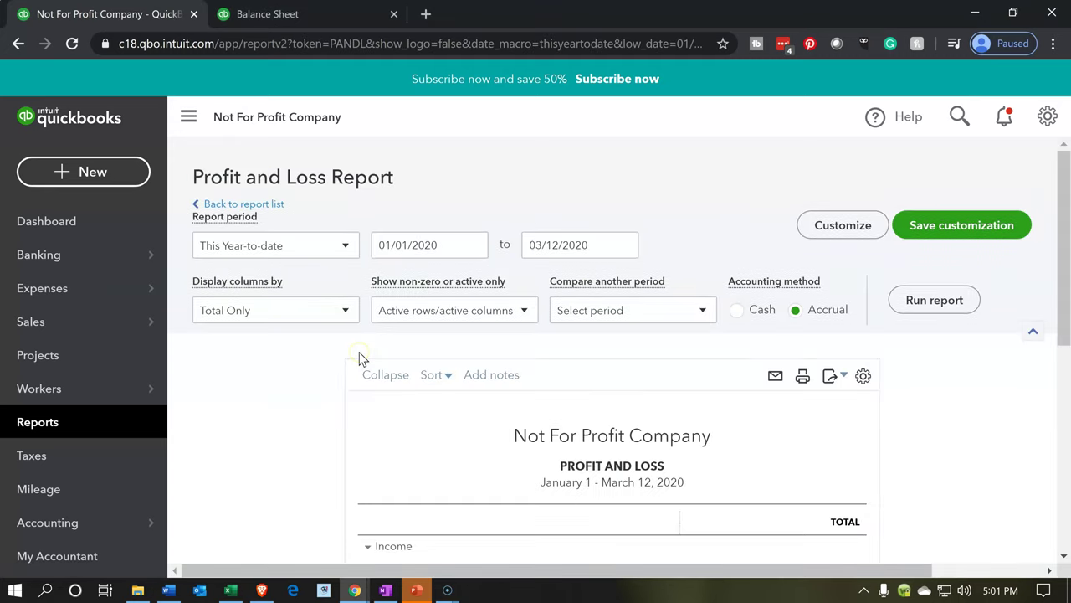
# - Run the Profit and Loss report for 01/01/2020 through 12/31/2020 and hide the side navigation for reading it
pyautogui.click(466, 242)
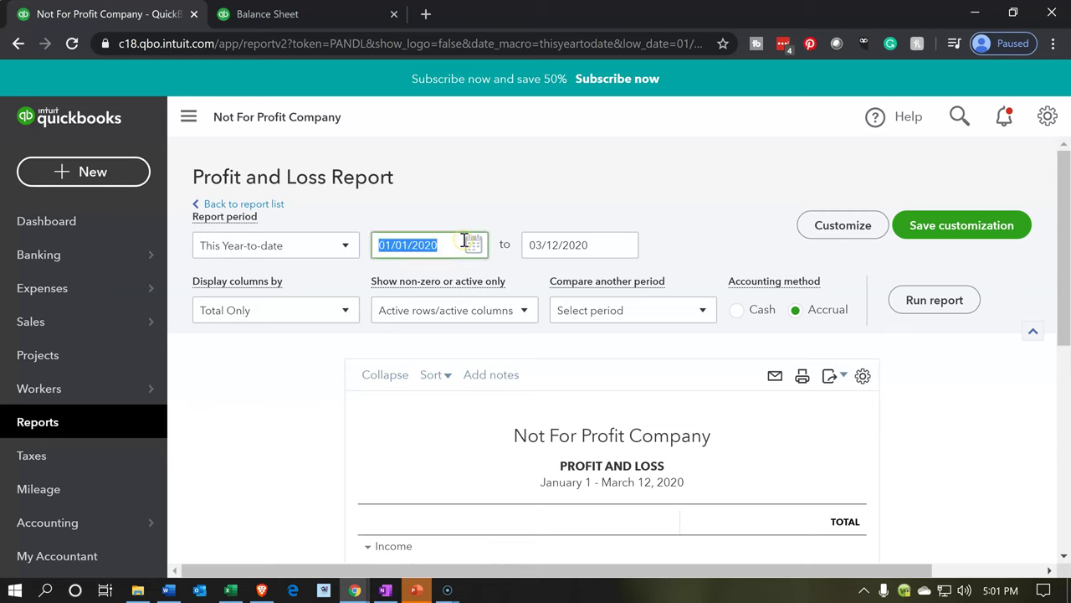
pyautogui.press('Tab')
pyautogui.write('12/31/2020')
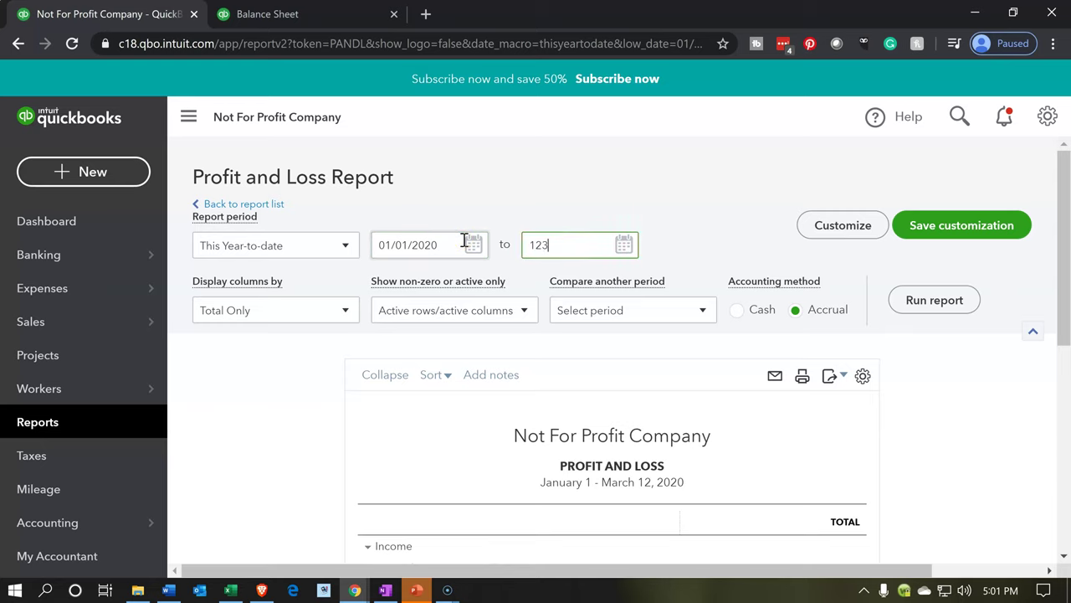
pyautogui.press('Tab')
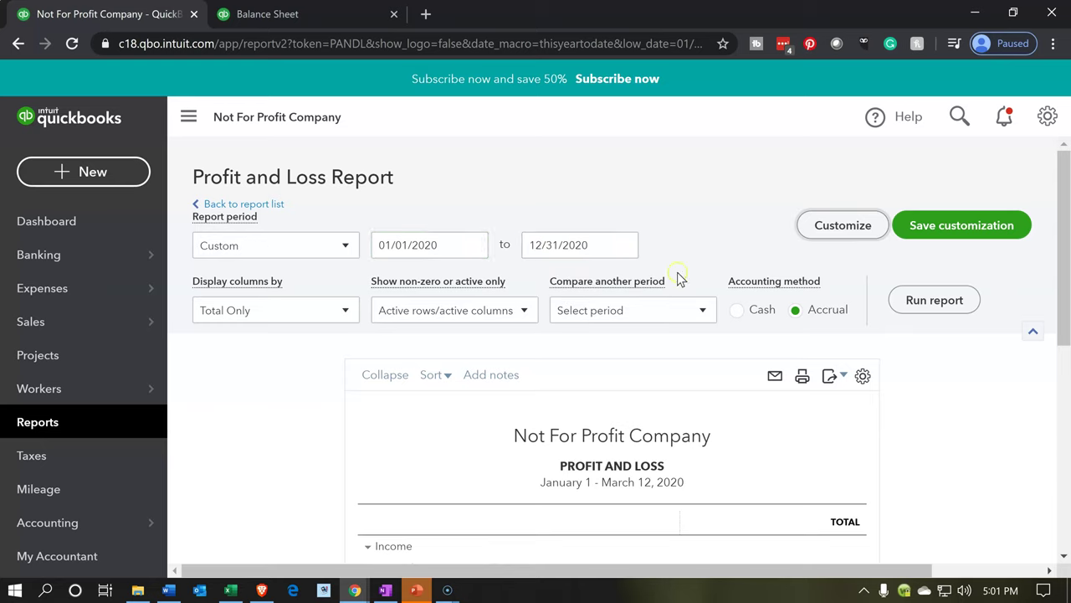
pyautogui.click(934, 300)
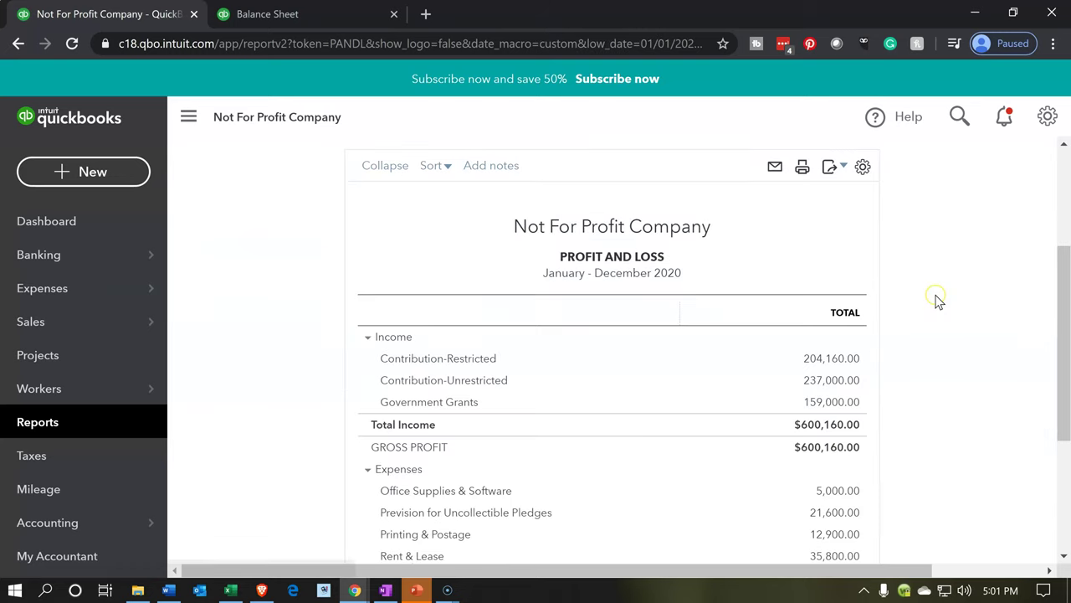
pyautogui.click(189, 119)
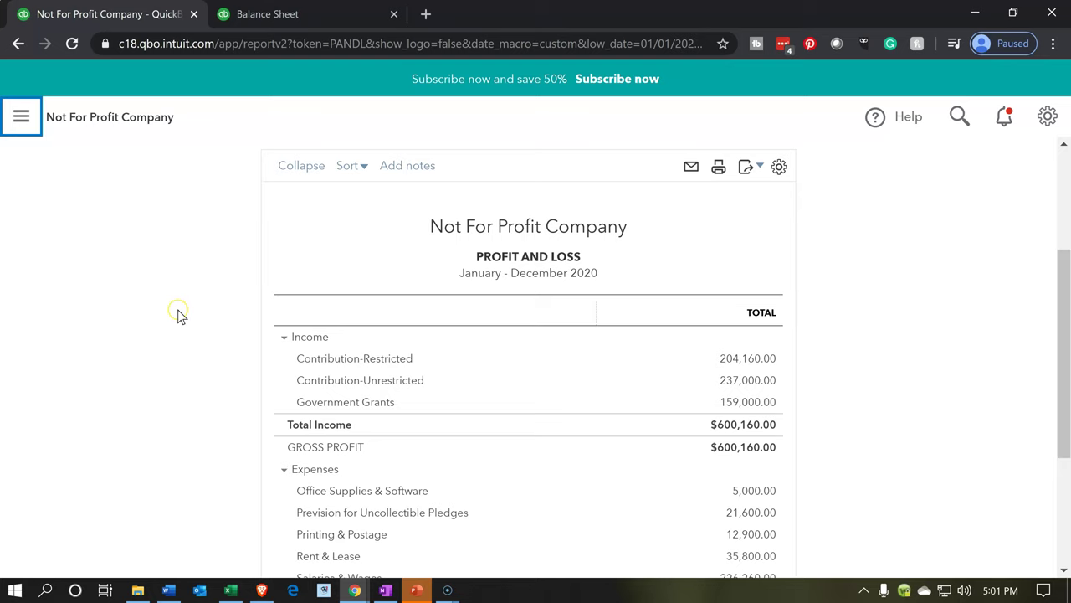
pyautogui.hotkey('ctrl', '+')
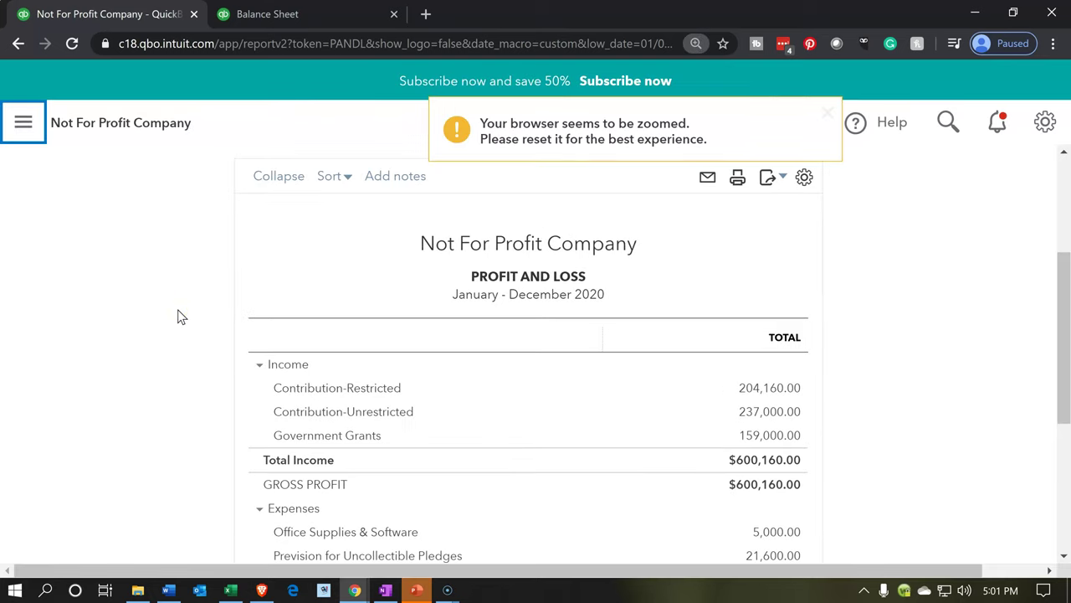
# - Set the browser zoom to 125% and hide the side navigation in the Balance Sheet tab
pyautogui.hotkey('ctrl', '+')
pyautogui.hotkey('ctrl', '+')
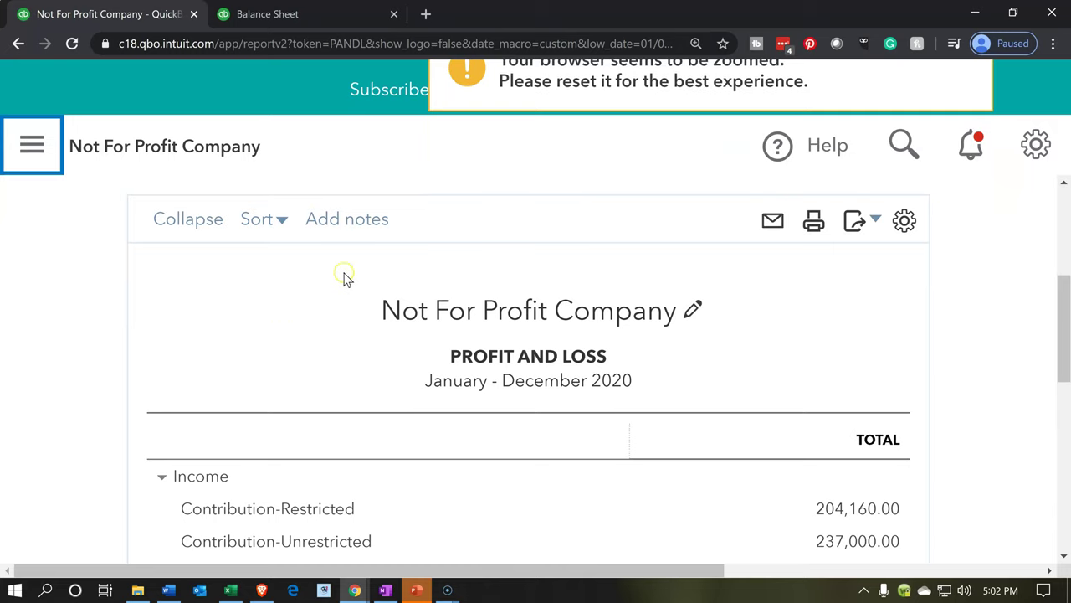
pyautogui.hotkey('ctrl', '-')
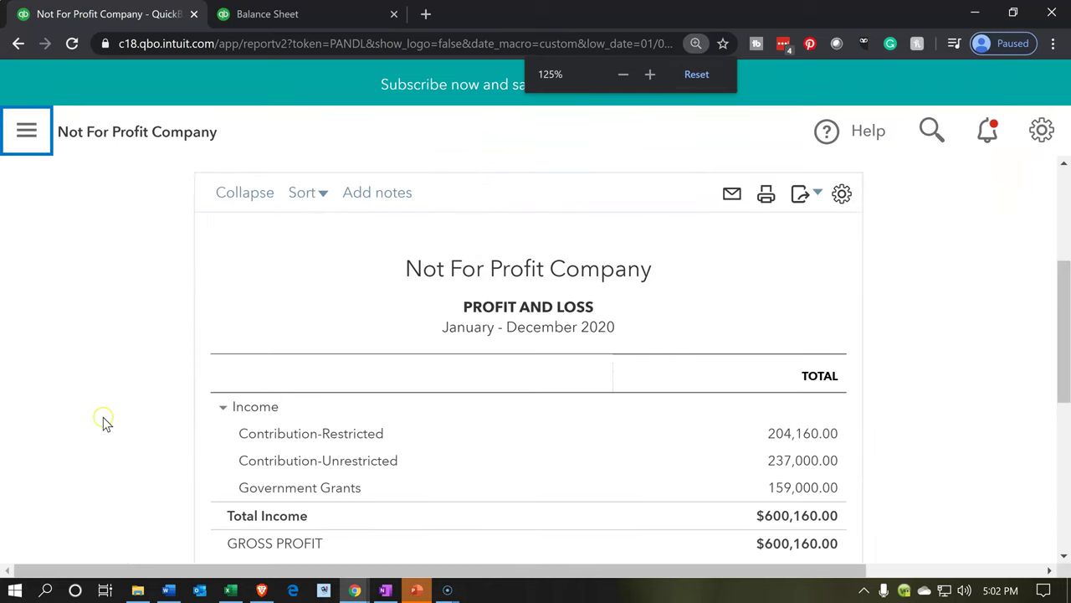
pyautogui.click(298, 20)
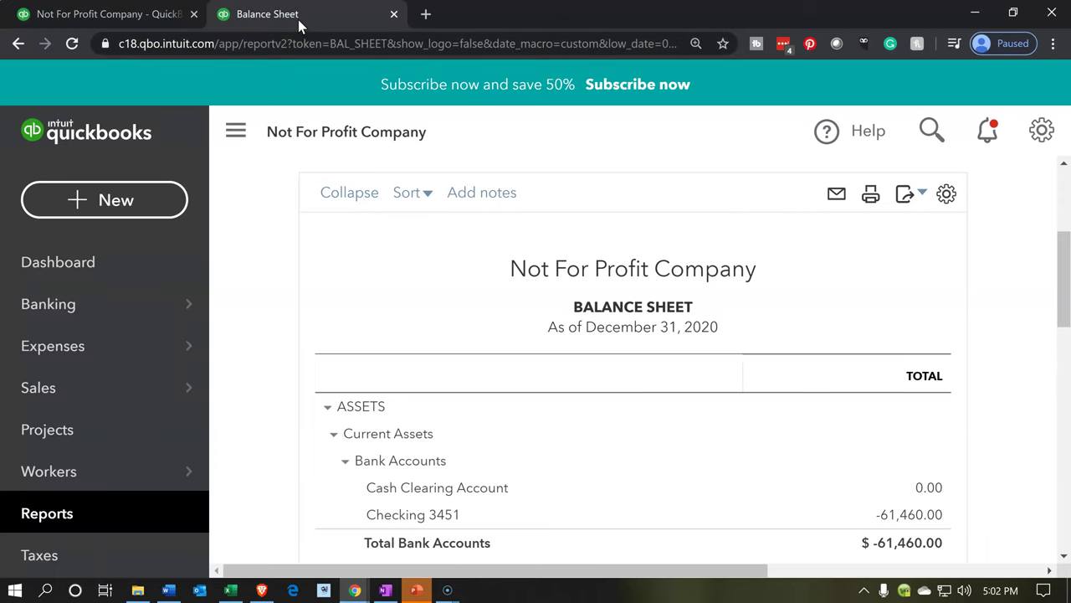
pyautogui.click(240, 137)
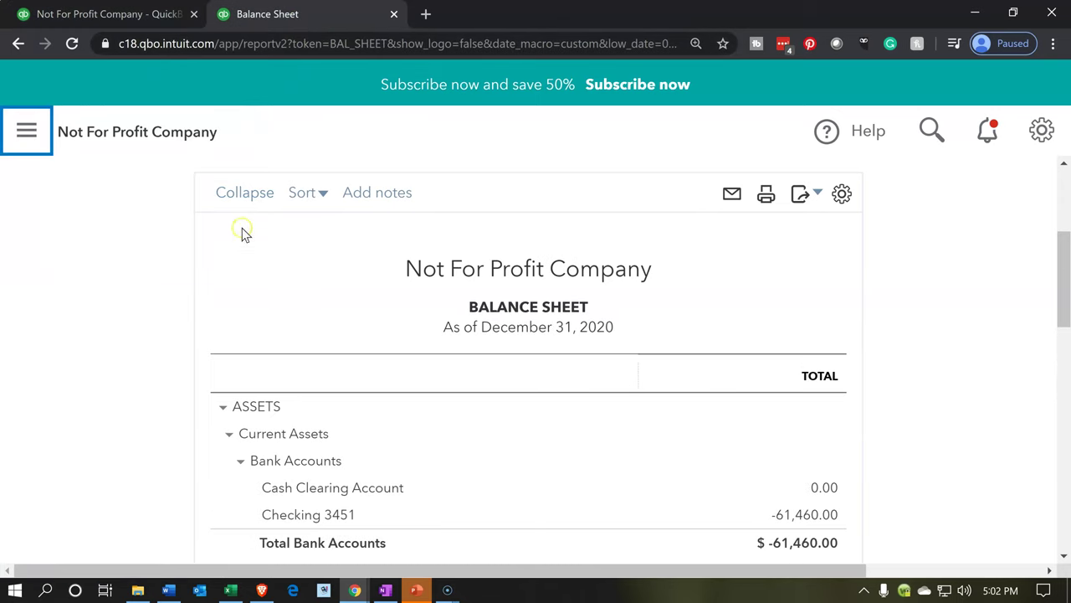
# - Examine the accounts receivable, uncollectible pledges allowance and contributions receivable discount lines in the Balance Sheet
pyautogui.scroll(-1, 74, 395)
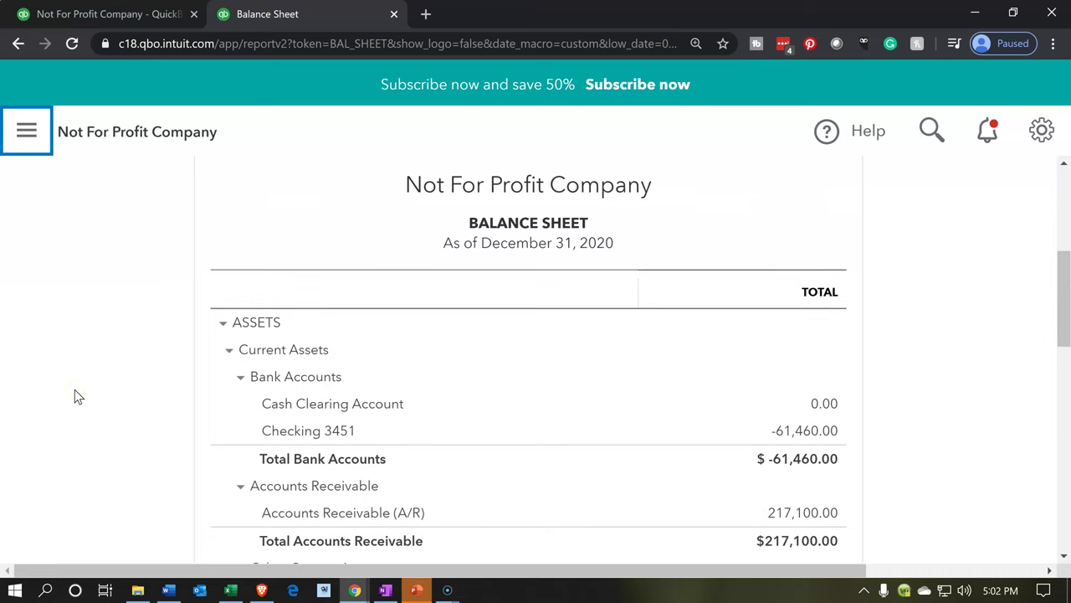
pyautogui.scroll(-3, 75, 395)
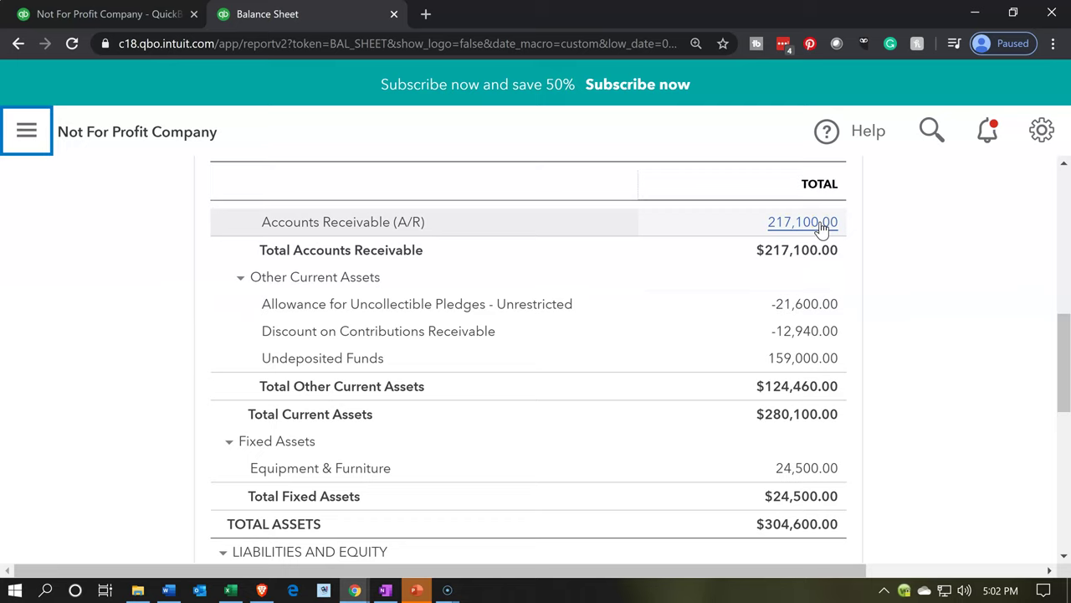
pyautogui.click(829, 305)
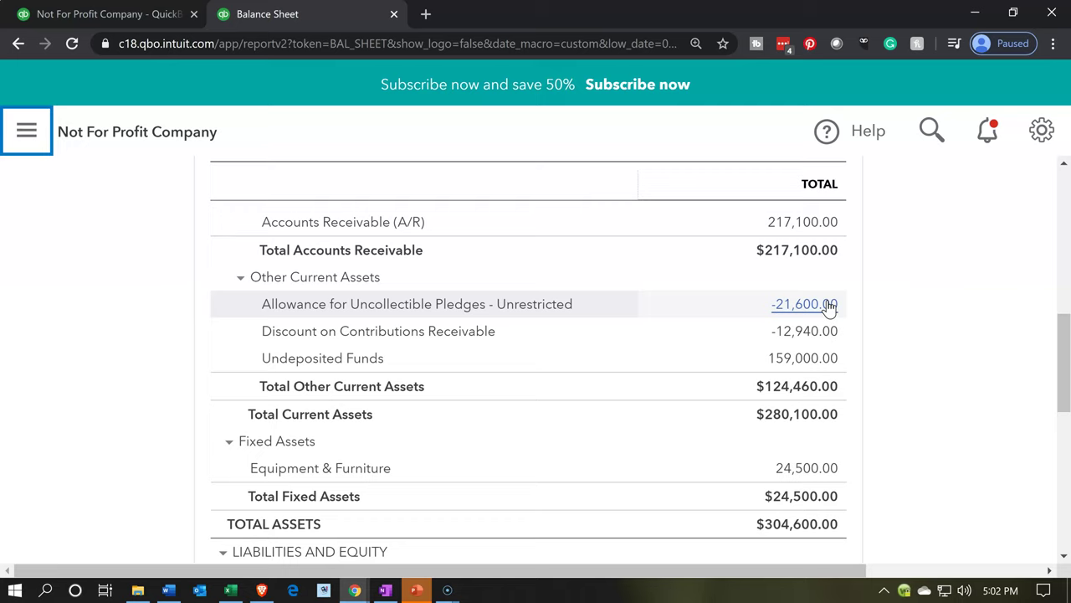
pyautogui.click(829, 333)
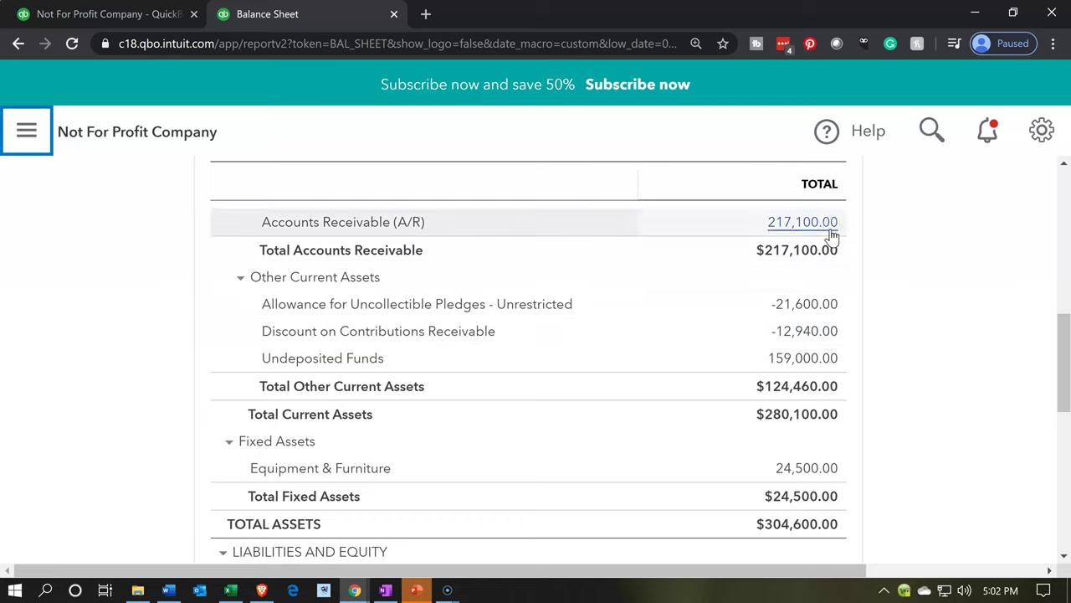
pyautogui.click(833, 295)
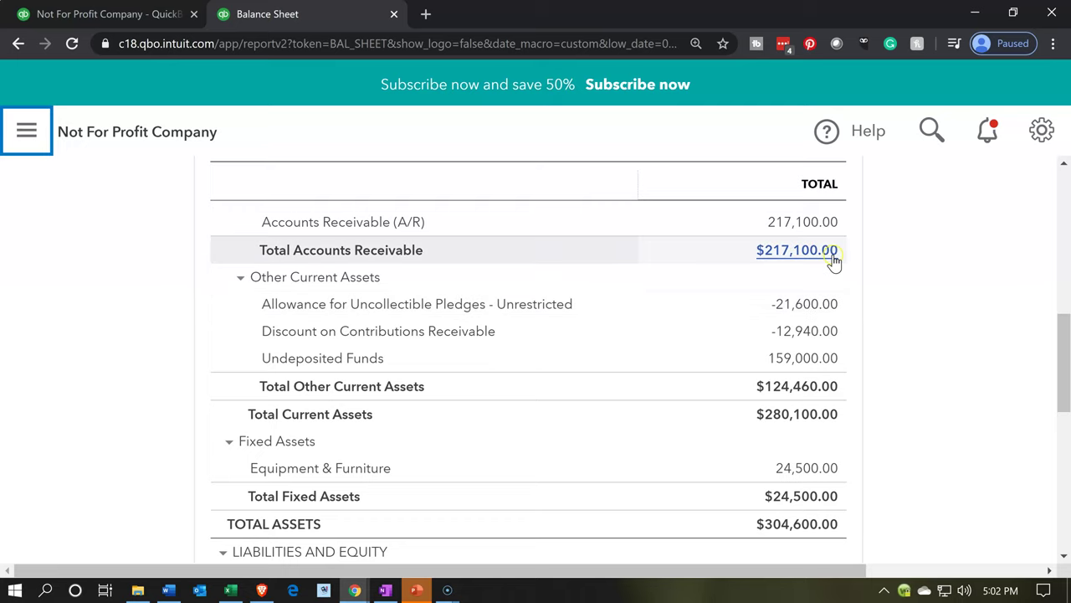
pyautogui.click(827, 305)
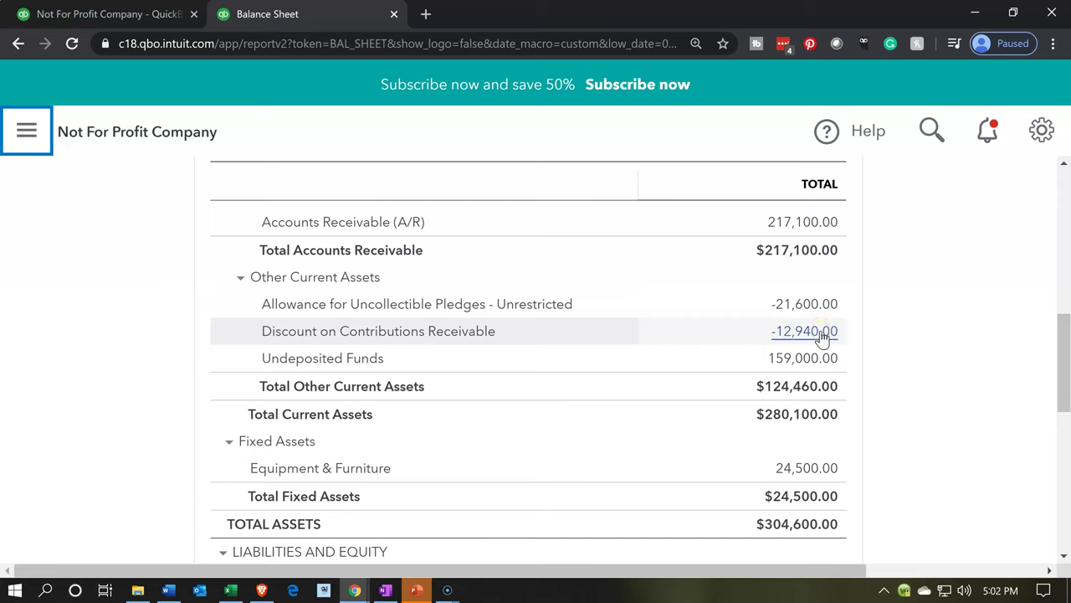
# - View the transaction detail behind the Prevision for Uncollectible Pledges expense in the Profit and Loss report
pyautogui.click(134, 17)
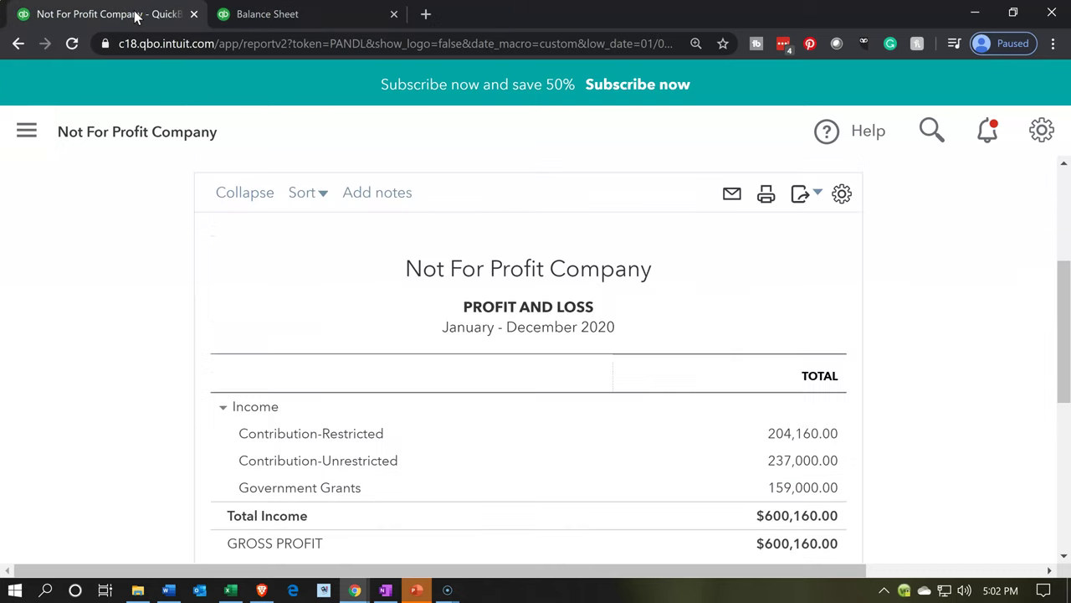
pyautogui.scroll(-5, 176, 387)
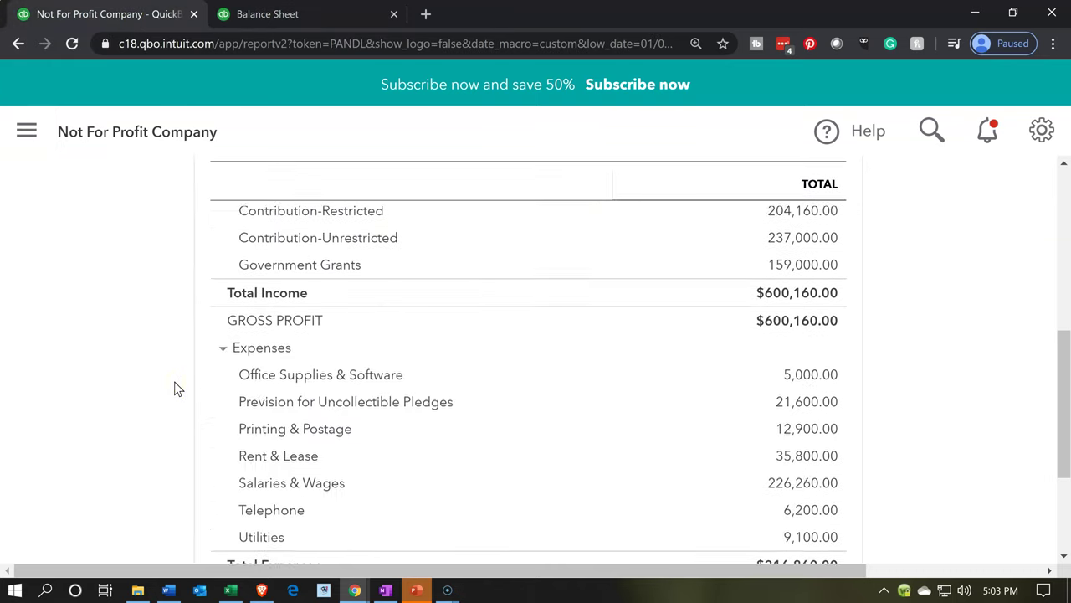
pyautogui.scroll(1, 176, 386)
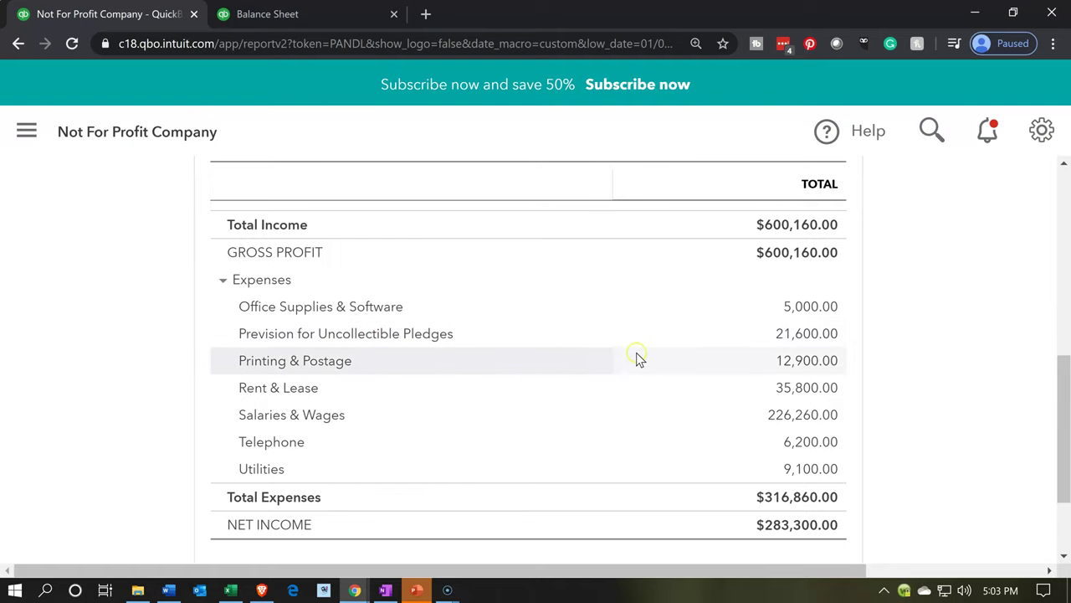
pyautogui.click(780, 339)
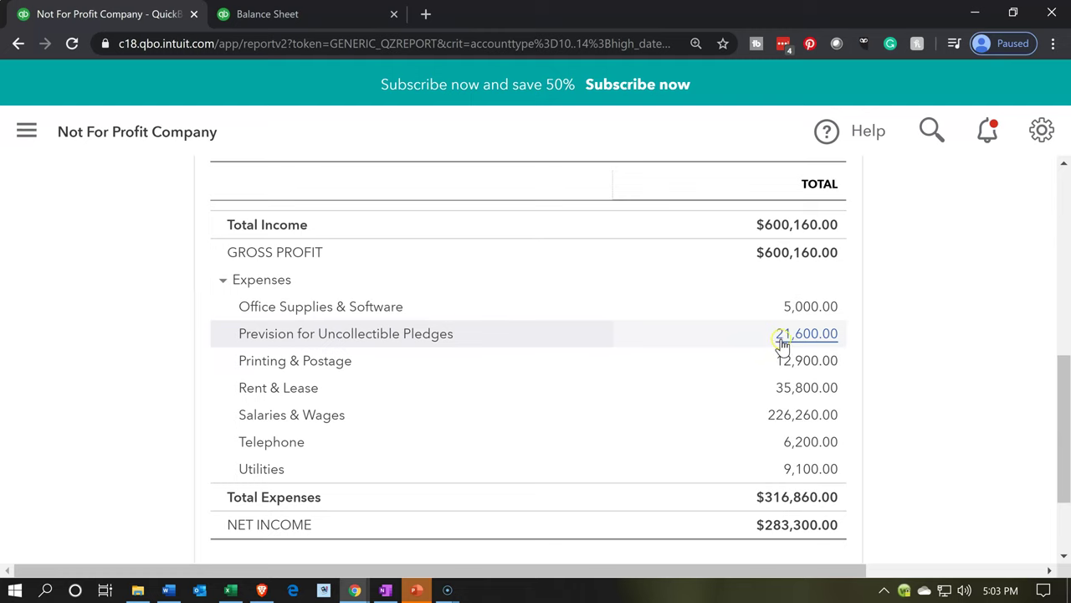
pyautogui.scroll(-1, 602, 414)
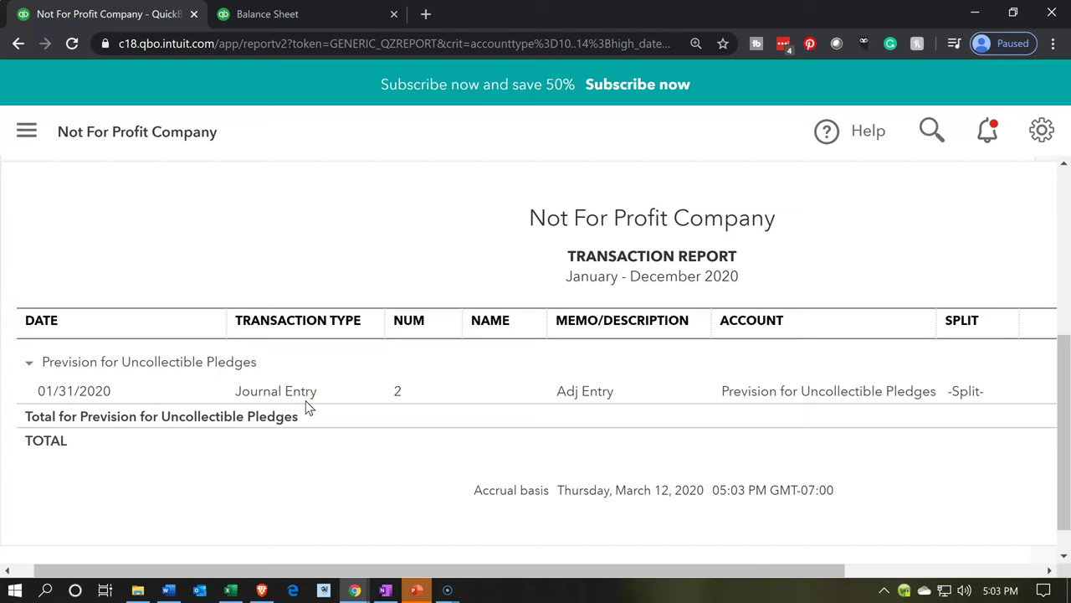
# - Return from the transaction detail to the Profit and Loss summary and review its income and expense lines
pyautogui.click(148, 490)
pyautogui.scroll(4, 143, 477)
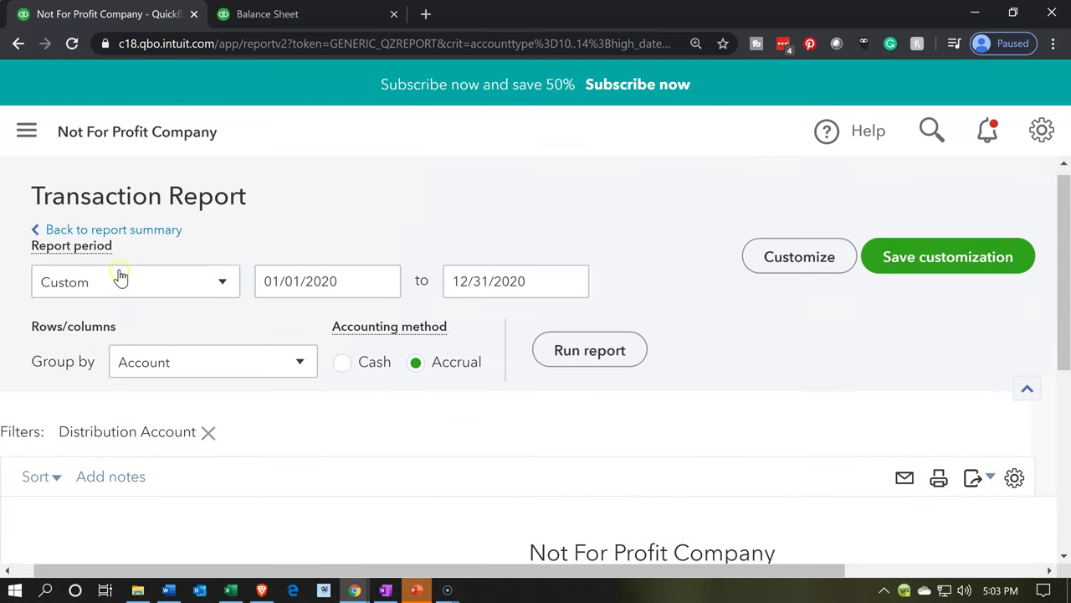
pyautogui.click(138, 233)
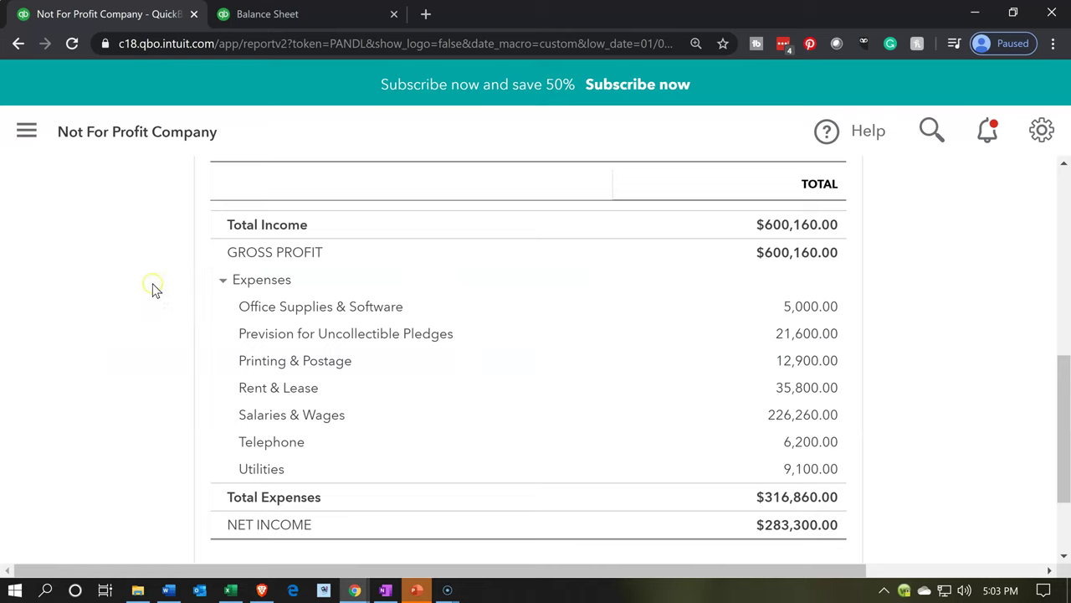
pyautogui.scroll(2, 145, 321)
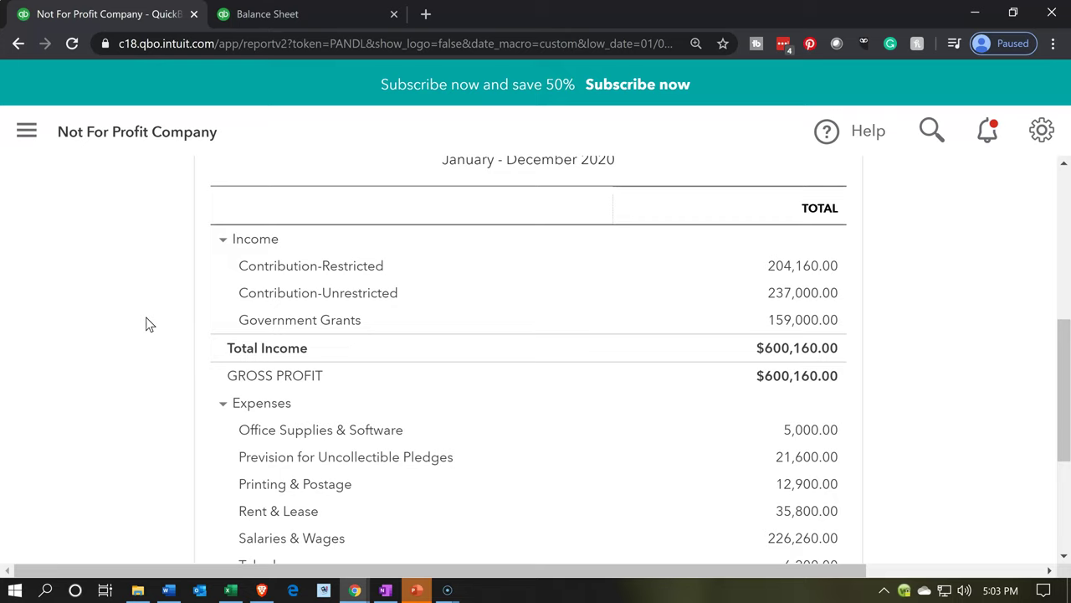
# - Duplicate the browser tab holding the Profit and Loss report and return to the original tab
pyautogui.click(148, 323)
pyautogui.click(152, 180)
pyautogui.click(143, 17)
pyautogui.rightClick(143, 17)
pyautogui.click(163, 75)
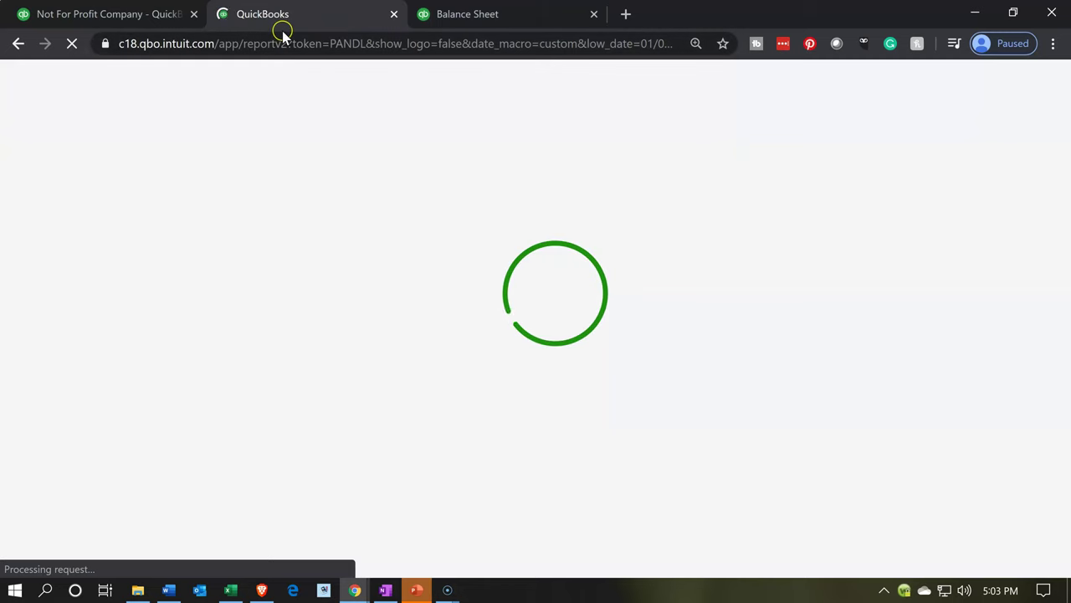
pyautogui.click(167, 14)
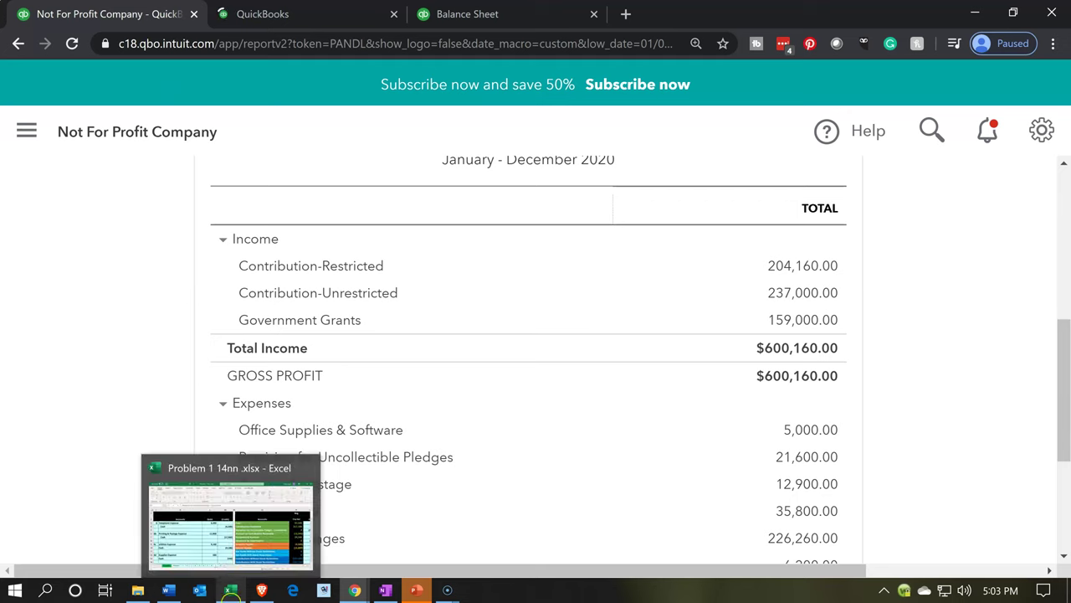
# - Switch to the Problem 1 14nn Excel workbook and examine the office equipment and donated furniture data with their lives
pyautogui.click(231, 591)
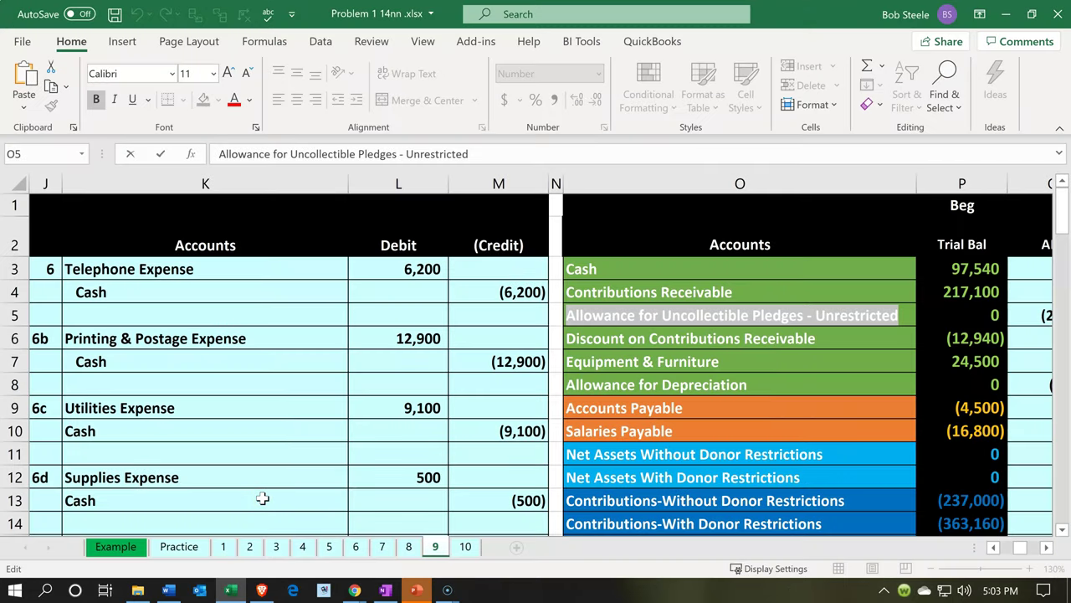
pyautogui.click(262, 498)
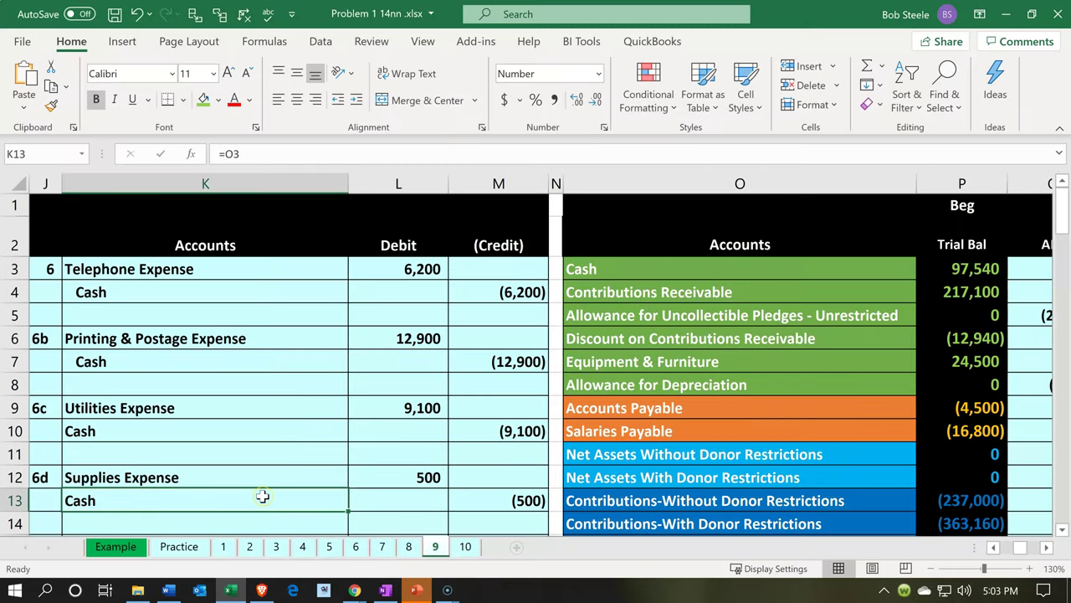
pyautogui.press('Left')
pyautogui.press('Left')
pyautogui.press('Left')
pyautogui.press('Home')
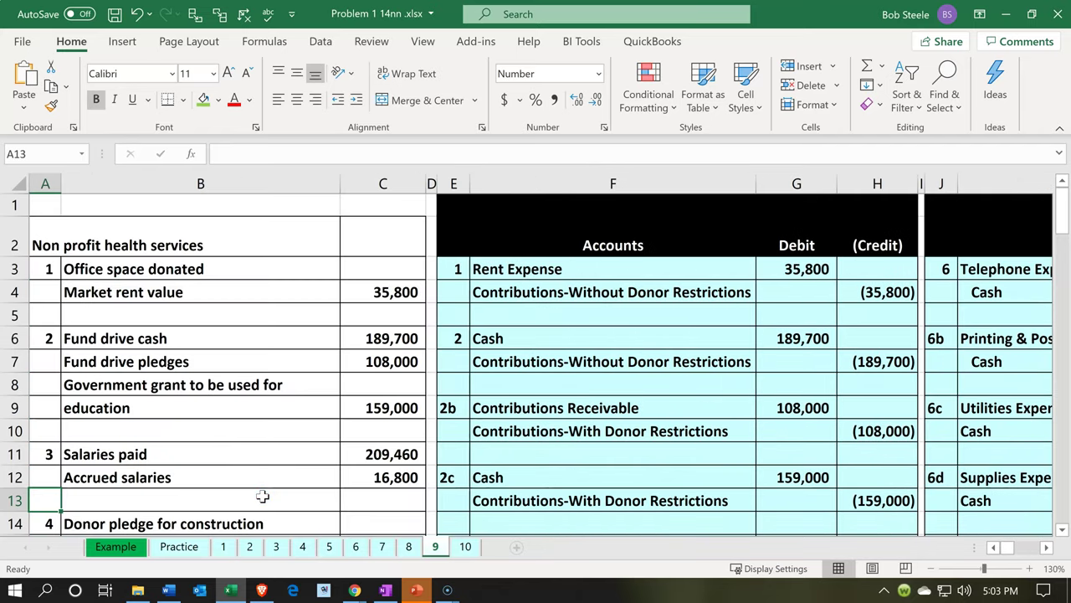
pyautogui.scroll(-4, 262, 496)
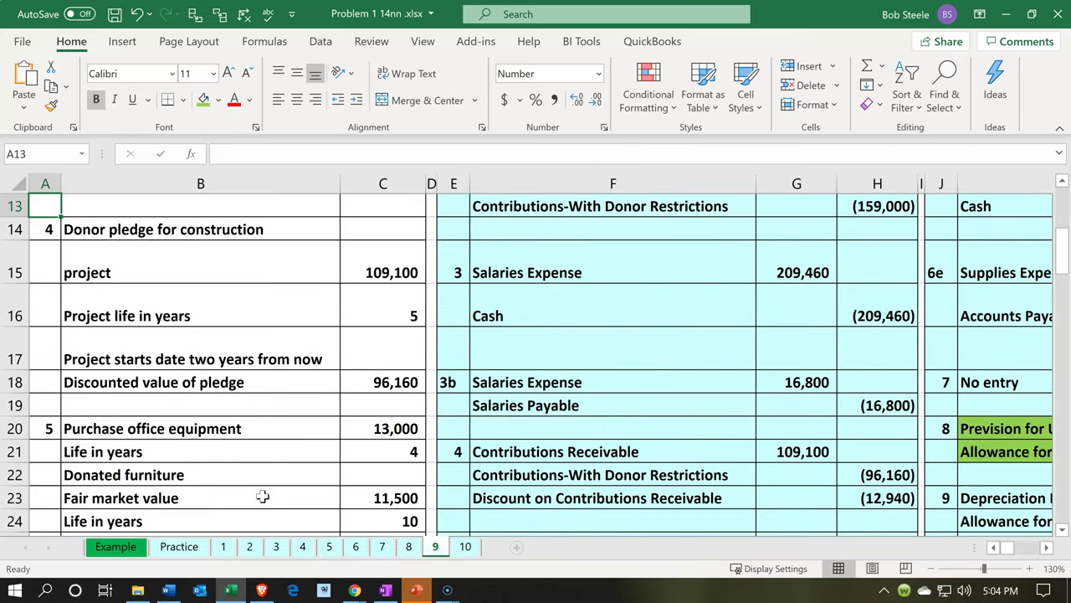
pyautogui.scroll(-2, 262, 497)
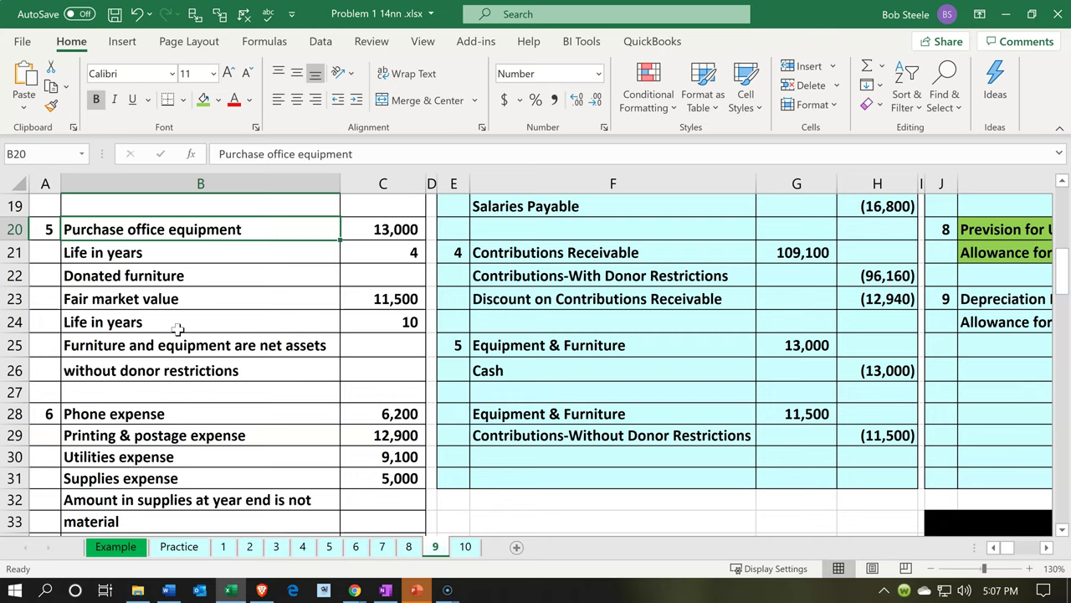
# - Locate the uncollectible pledges and depreciation adjusting entries in the worksheet's journal section
pyautogui.press('Right')
pyautogui.press('Right')
pyautogui.press('Right')
pyautogui.press('Right')
pyautogui.press('Right')
pyautogui.press('Right')
pyautogui.press('Right')
pyautogui.press('Right')
pyautogui.press('Right')
pyautogui.press('Right')
pyautogui.press('Left')
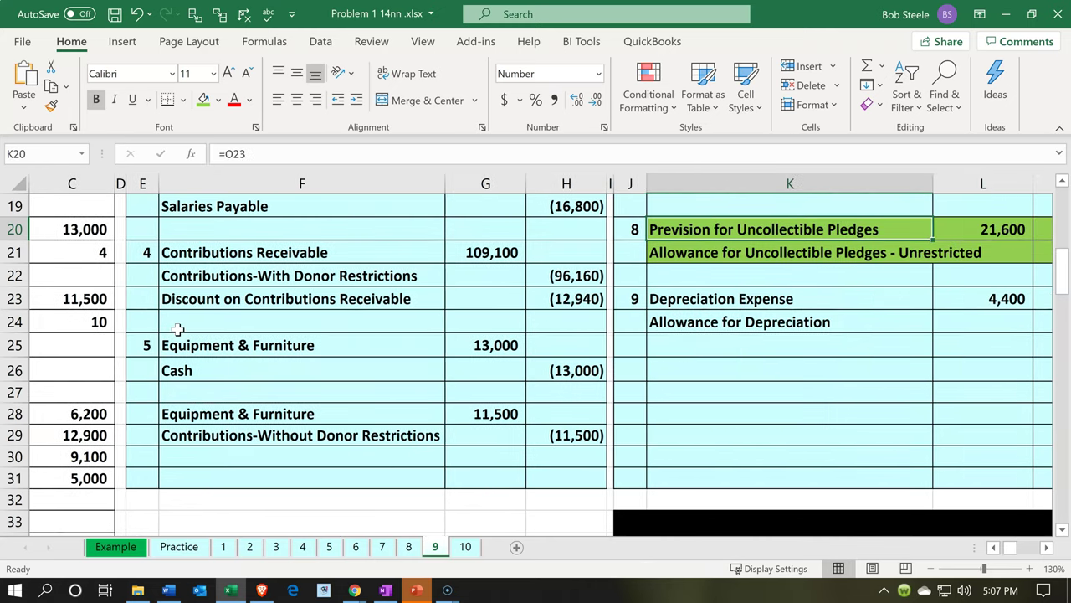
# - Examine the trial balance with its adjustment column, from the expense accounts up to the asset accounts
pyautogui.press('Right')
pyautogui.press('Right')
pyautogui.press('Right')
pyautogui.press('Right')
pyautogui.press('Right')
pyautogui.press('Right')
pyautogui.press('Right')
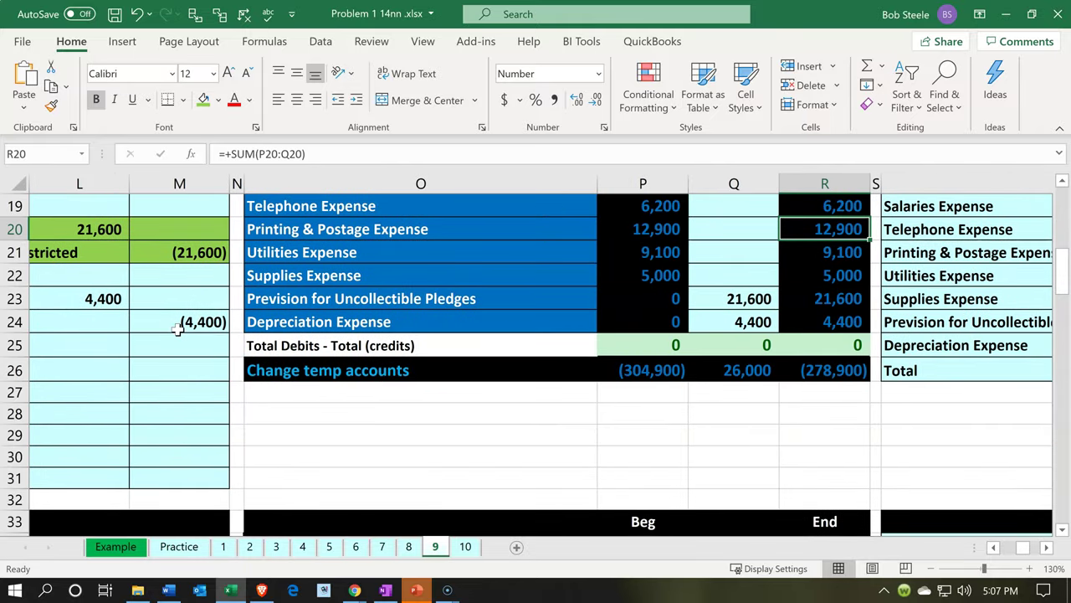
pyautogui.scroll(3, 178, 328)
pyautogui.scroll(1, 362, 418)
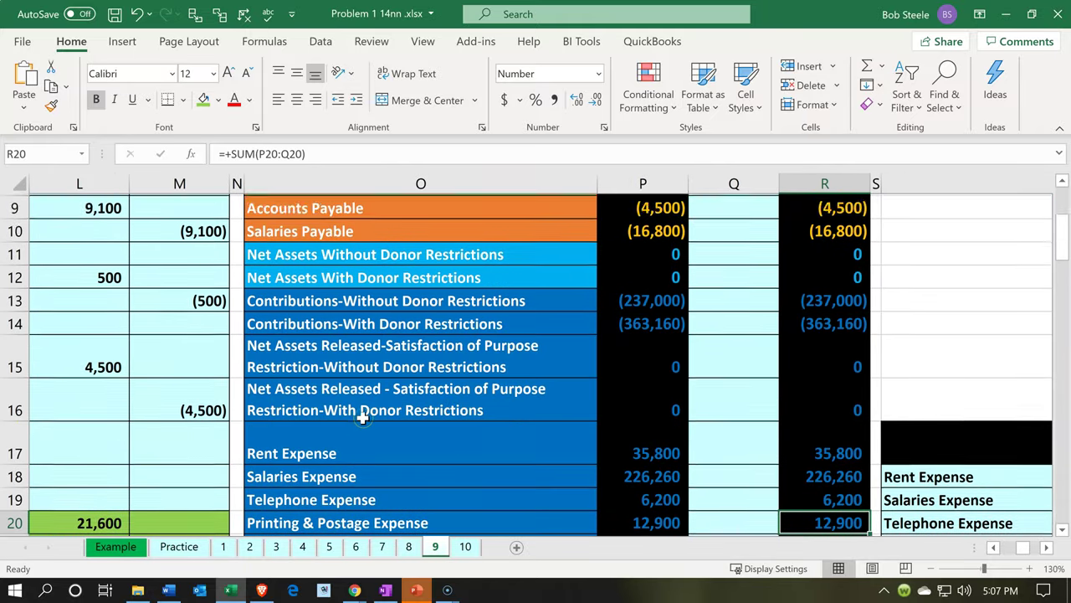
pyautogui.scroll(3, 362, 418)
# - Select the ending trial balance amount of Equipment & Furniture
pyautogui.click(408, 363)
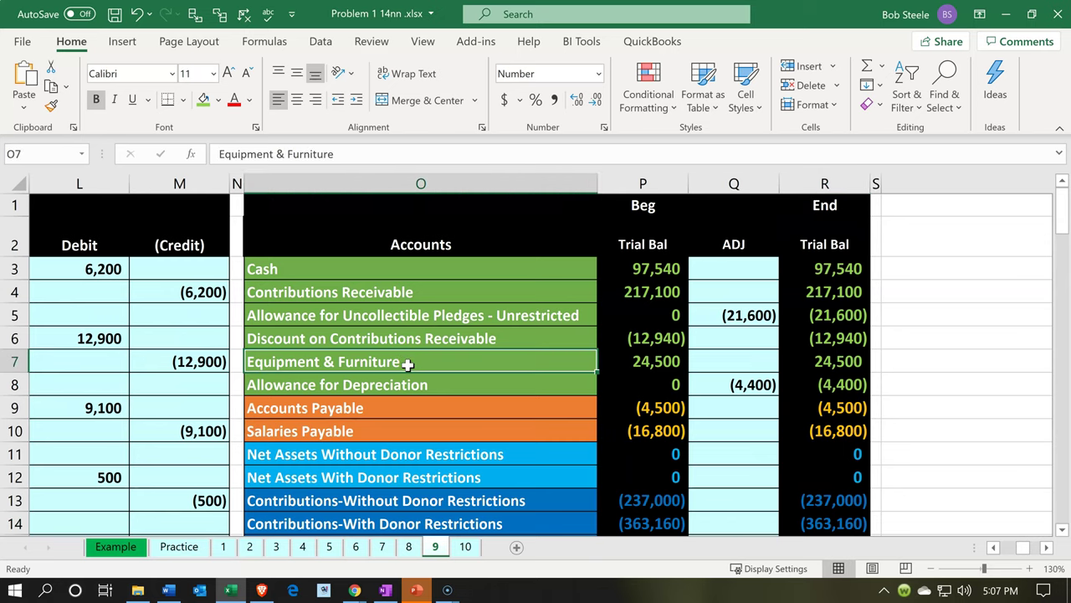
pyautogui.press('Right')
pyautogui.press('Right')
pyautogui.press('Right')
pyautogui.press('Right')
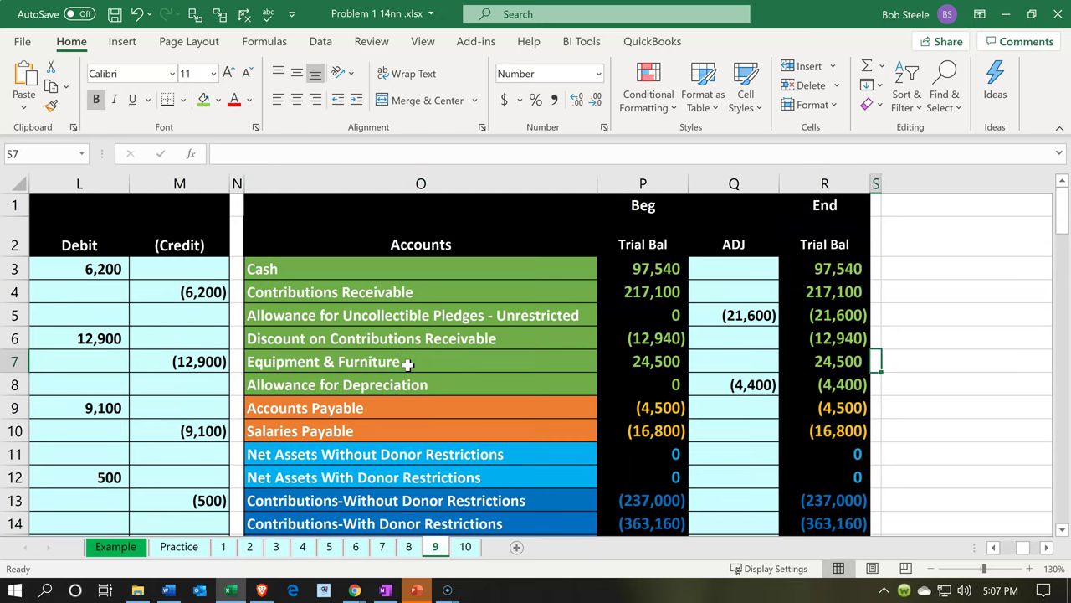
pyautogui.press('Left')
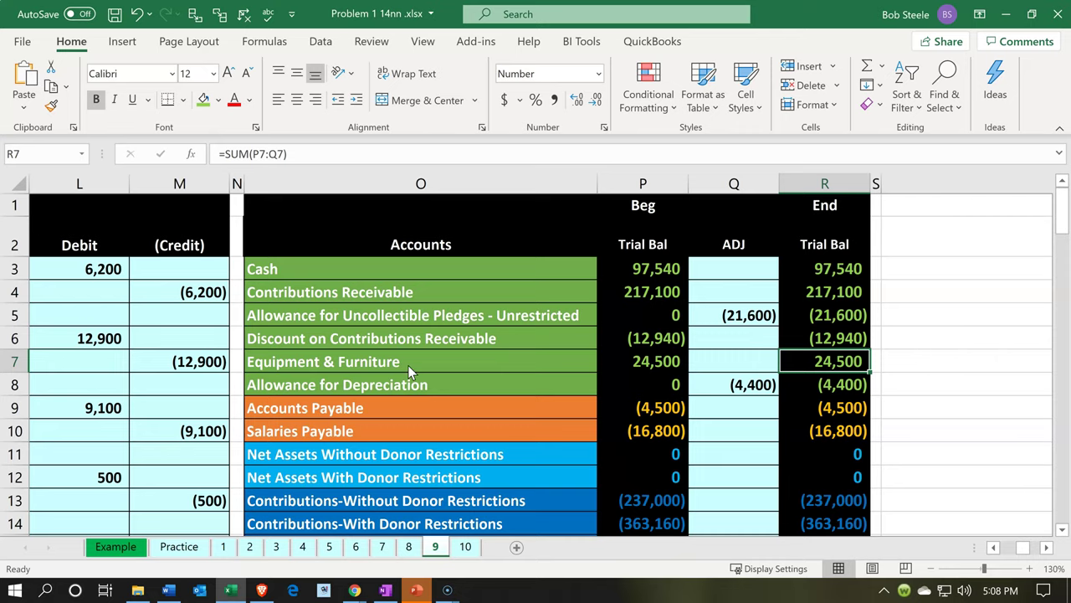
# - Calculate 24500 divided by 10 in a compact Calculator window kept over the worksheet, and close it
pyautogui.press('XF86Calculator')
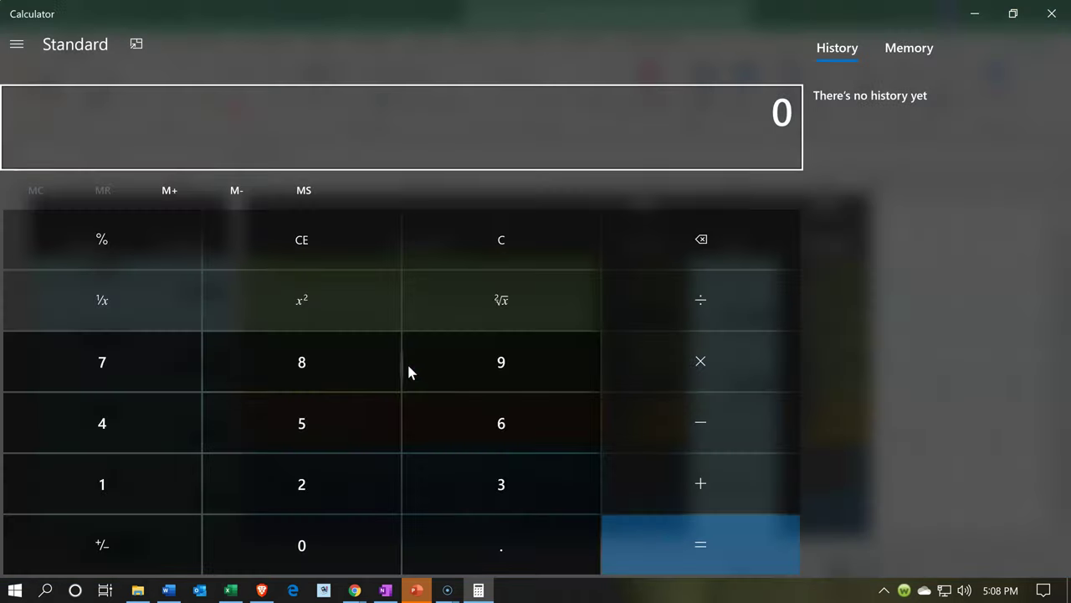
pyautogui.click(136, 44)
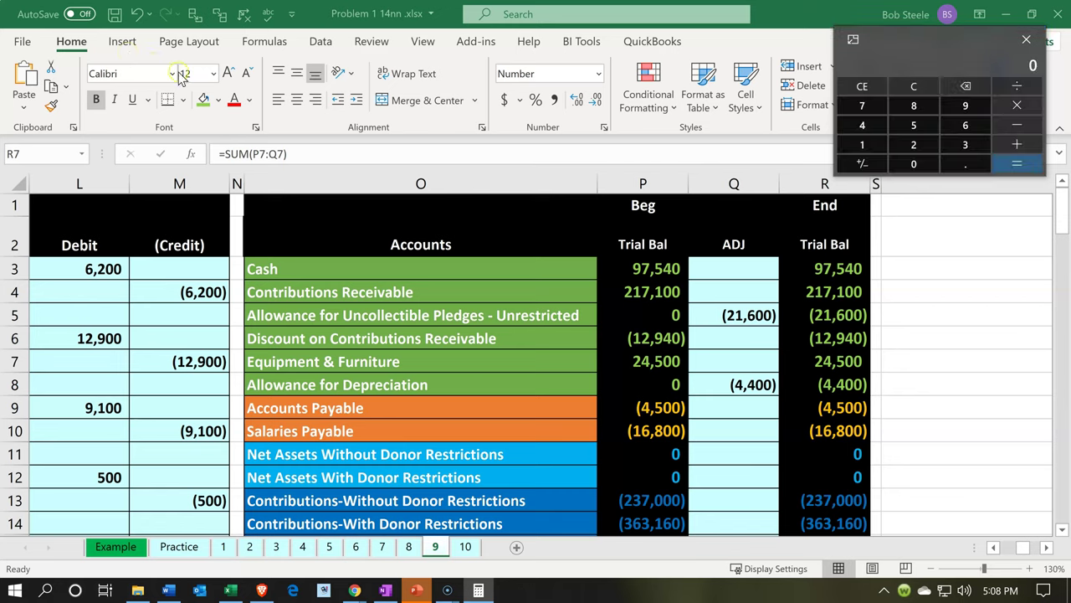
pyautogui.click(903, 84)
pyautogui.write('24500')
pyautogui.press('/')
pyautogui.write('10')
pyautogui.press('Return')
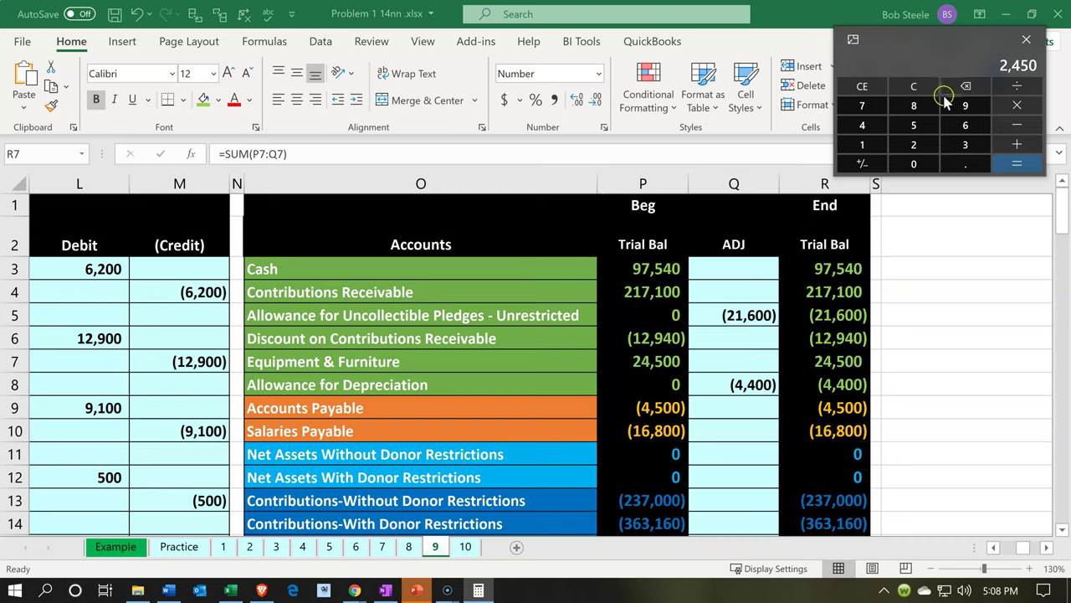
pyautogui.click(1026, 39)
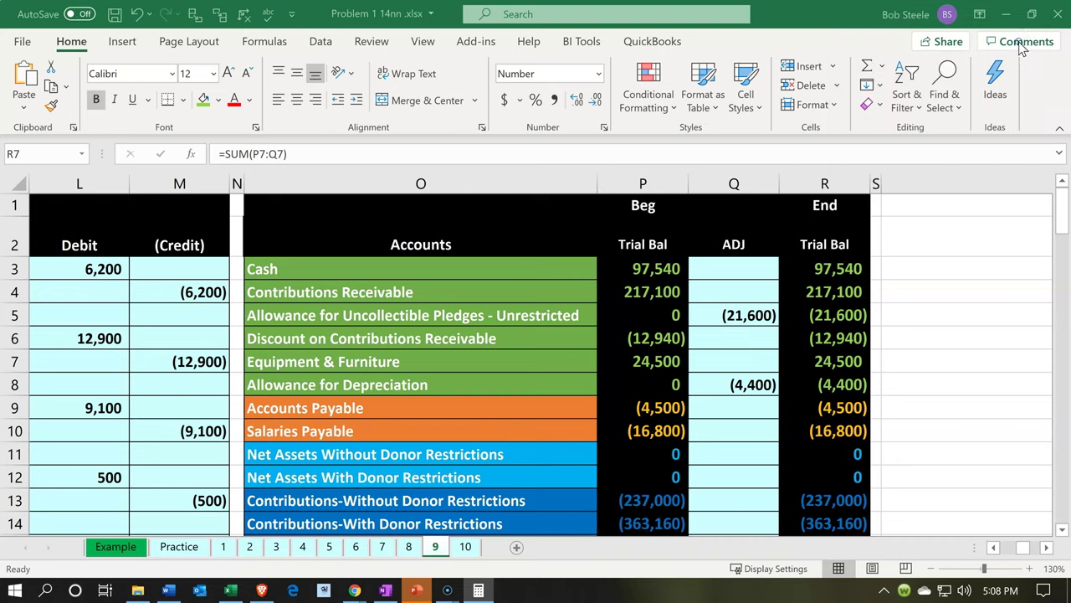
# - Examine the trial balance rows for Equipment & Furniture and Allowance for Depreciation, plus the Depreciation Expense adjustment
pyautogui.click(829, 377)
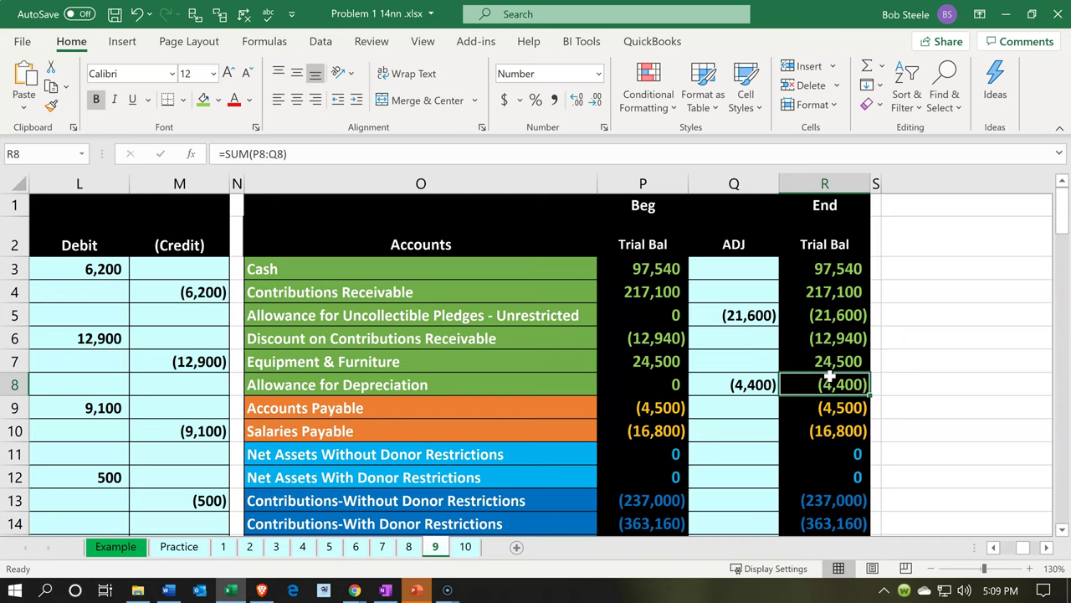
pyautogui.press('Left')
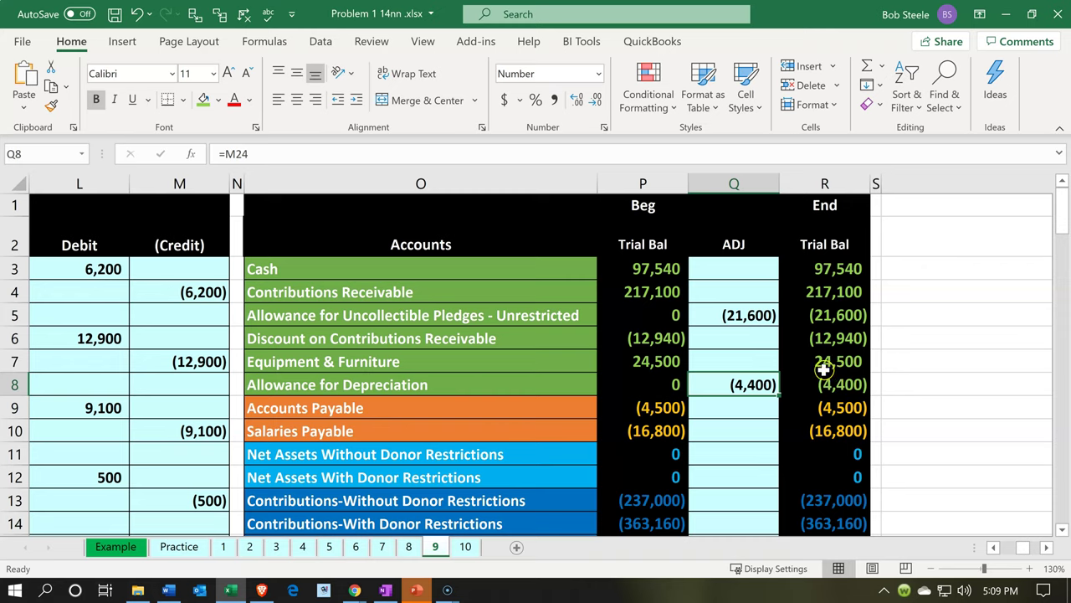
pyautogui.click(769, 358)
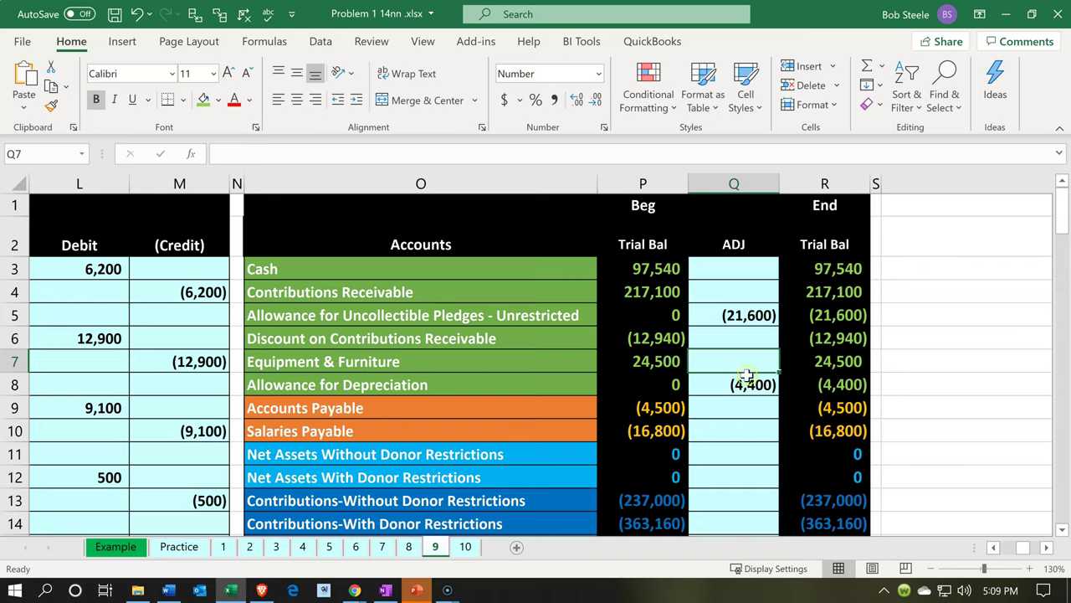
pyautogui.click(739, 383)
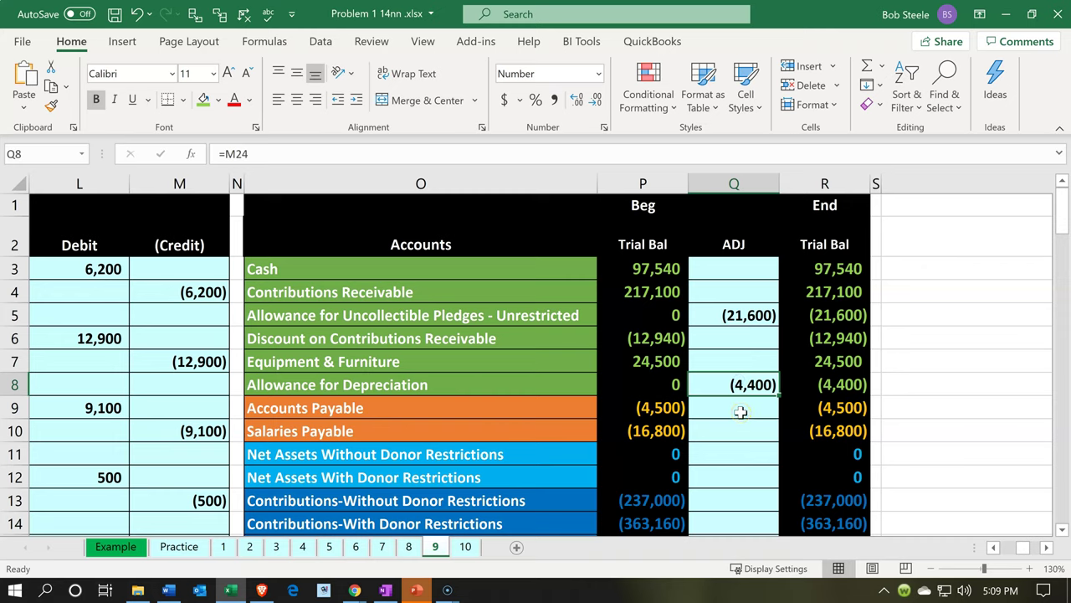
pyautogui.press('Right')
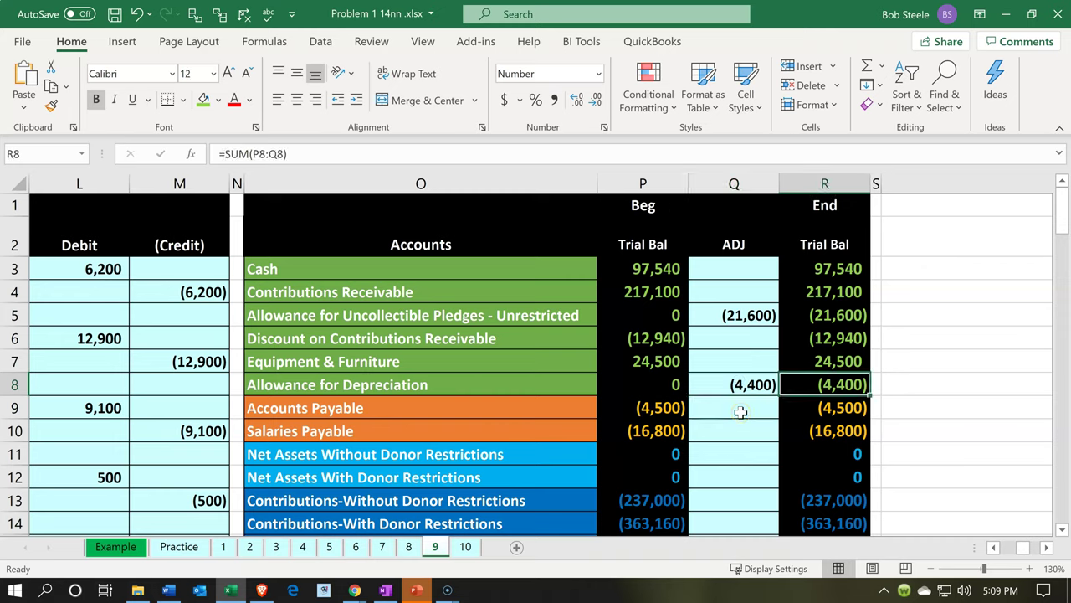
pyautogui.press('Up')
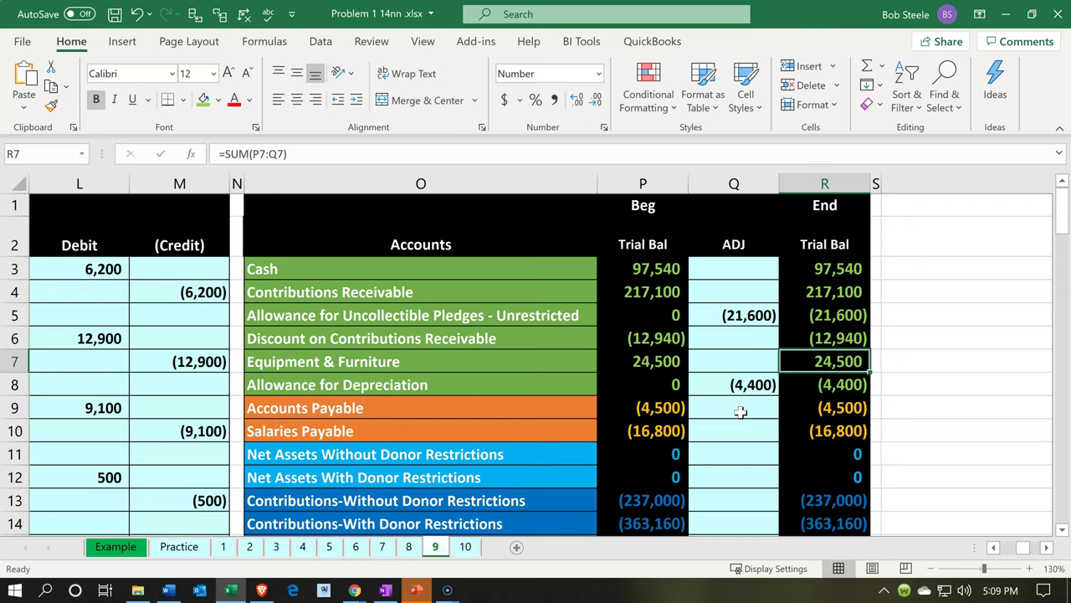
pyautogui.press('Down')
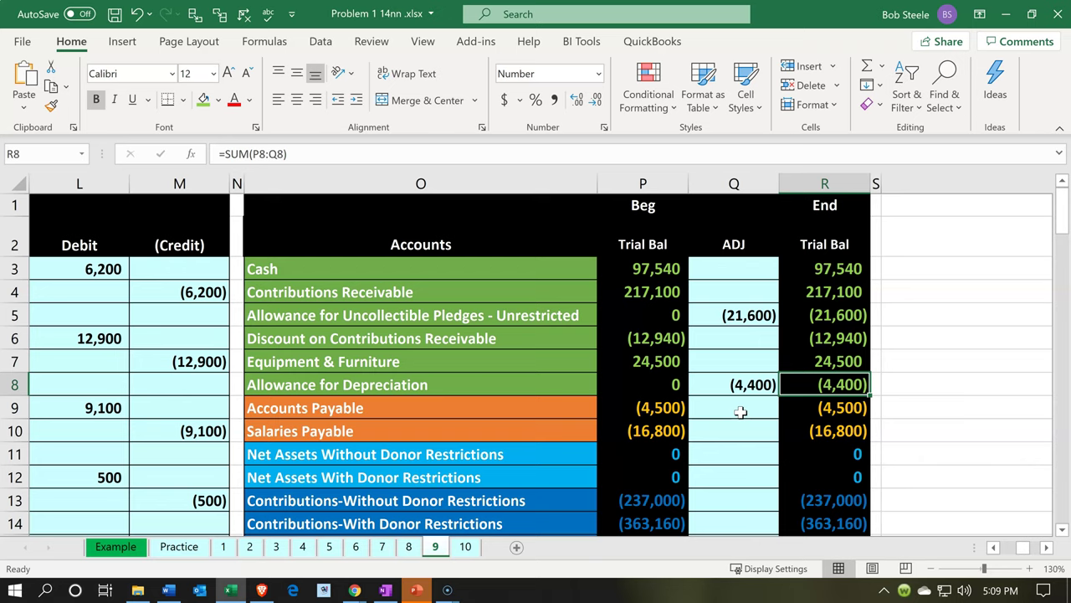
pyautogui.scroll(-3, 740, 411)
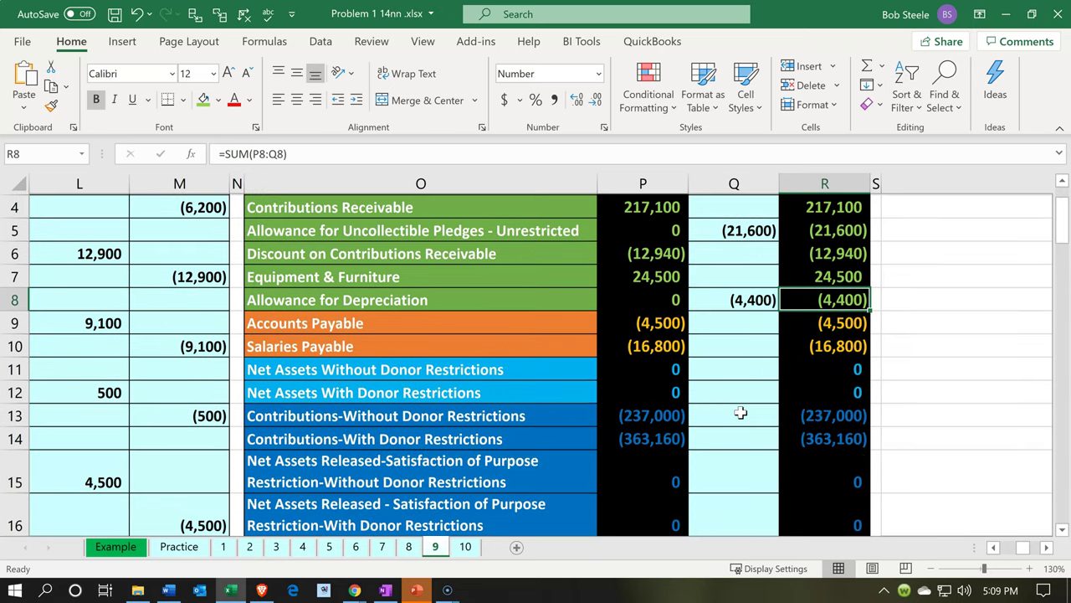
pyautogui.scroll(-2, 741, 412)
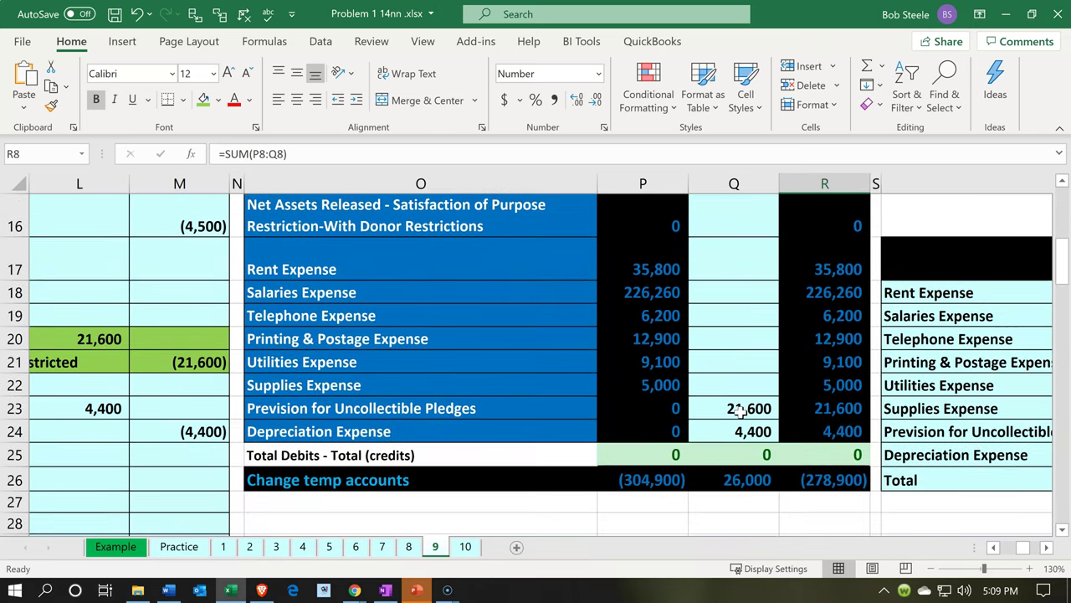
pyautogui.click(720, 436)
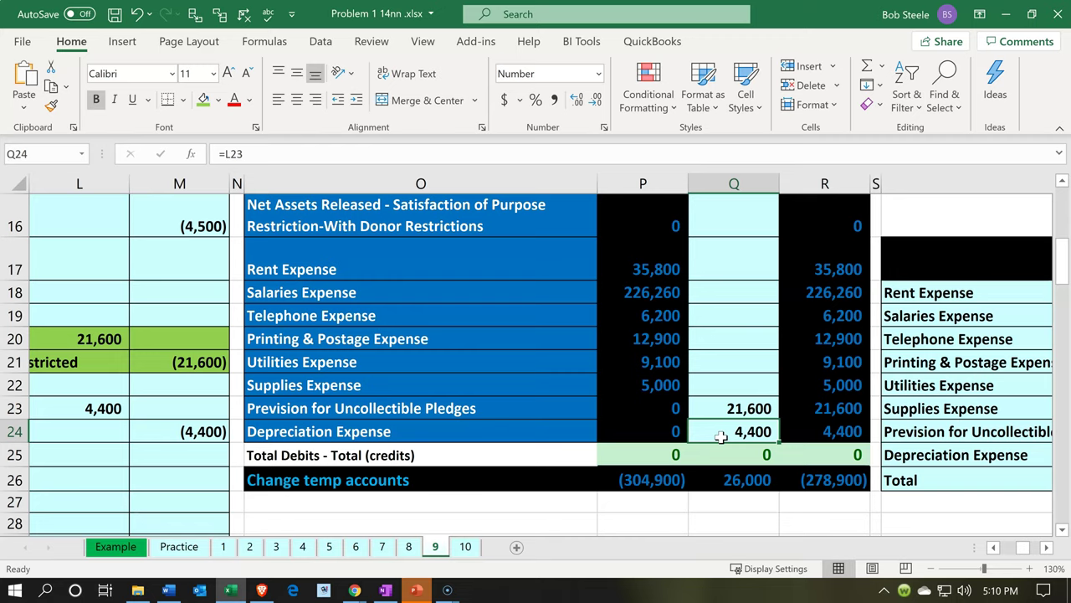
# - Fill journal entry 9, Depreciation Expense and Allowance for Depreciation with its debit and credit cells, in green
pyautogui.press('Left')
pyautogui.press('Left')
pyautogui.press('Left')
pyautogui.press('Left')
pyautogui.press('Left')
pyautogui.press('Left')
pyautogui.press('Left')
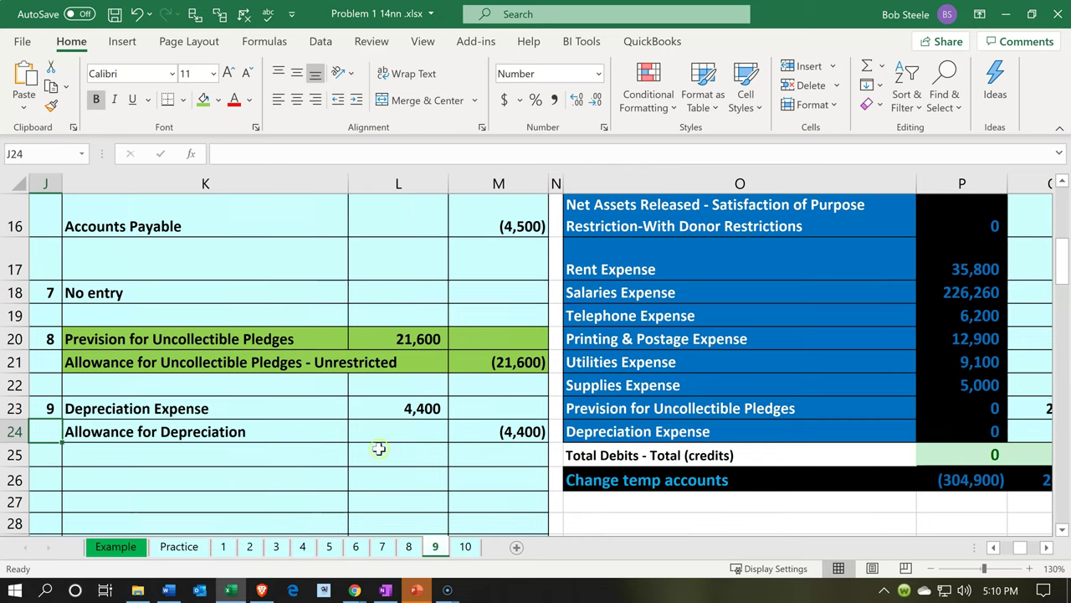
pyautogui.click(278, 408)
pyautogui.moveTo(382, 410); pyautogui.dragTo(502, 433)
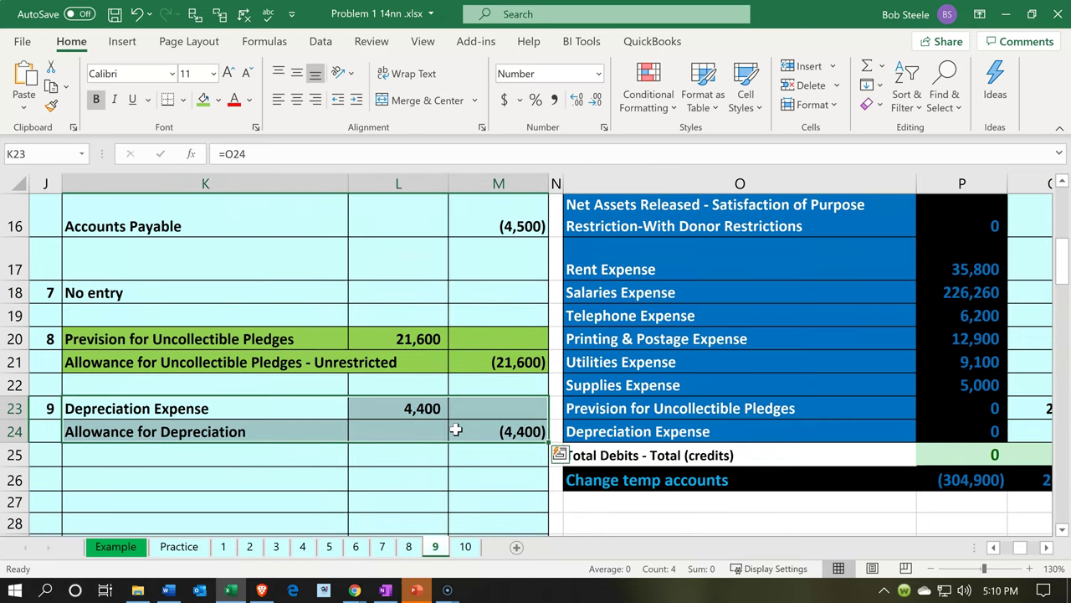
pyautogui.rightClick(459, 434)
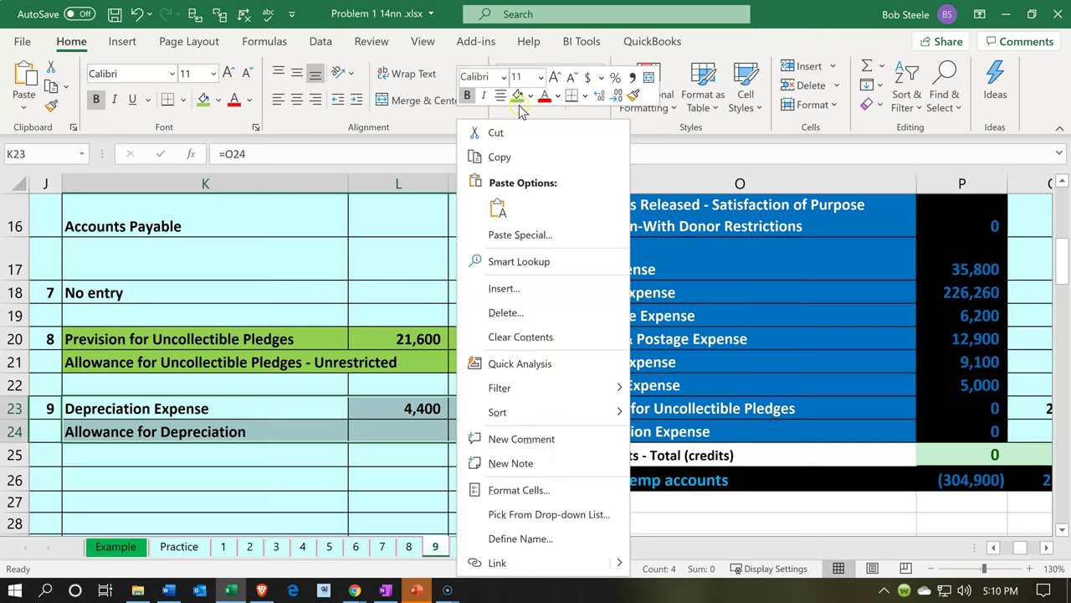
pyautogui.click(511, 157)
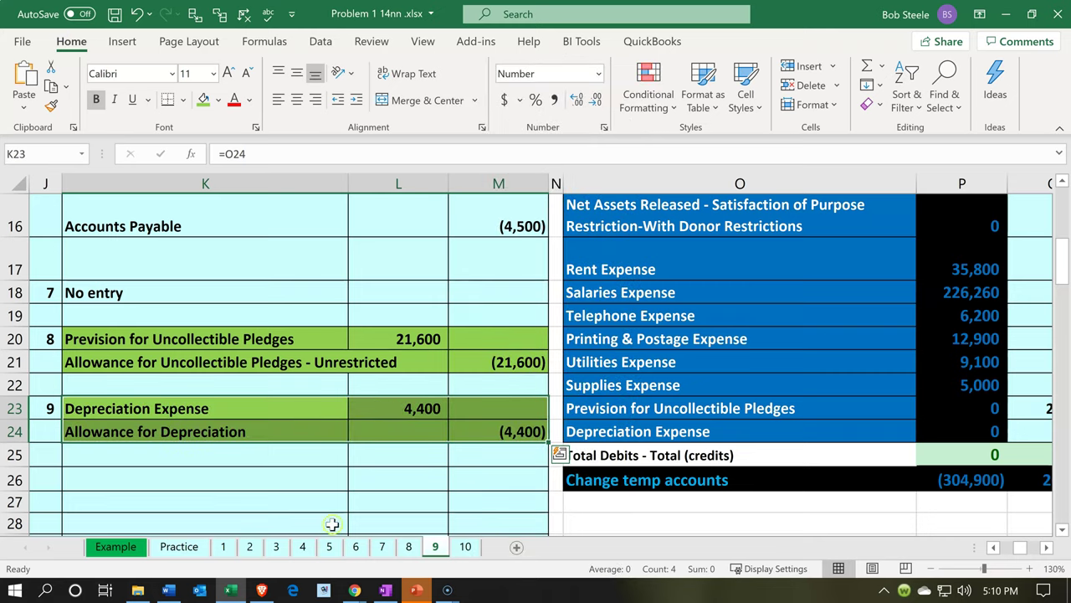
# - Switch to QuickBooks Online in the browser and start a new journal entry
pyautogui.click(227, 593)
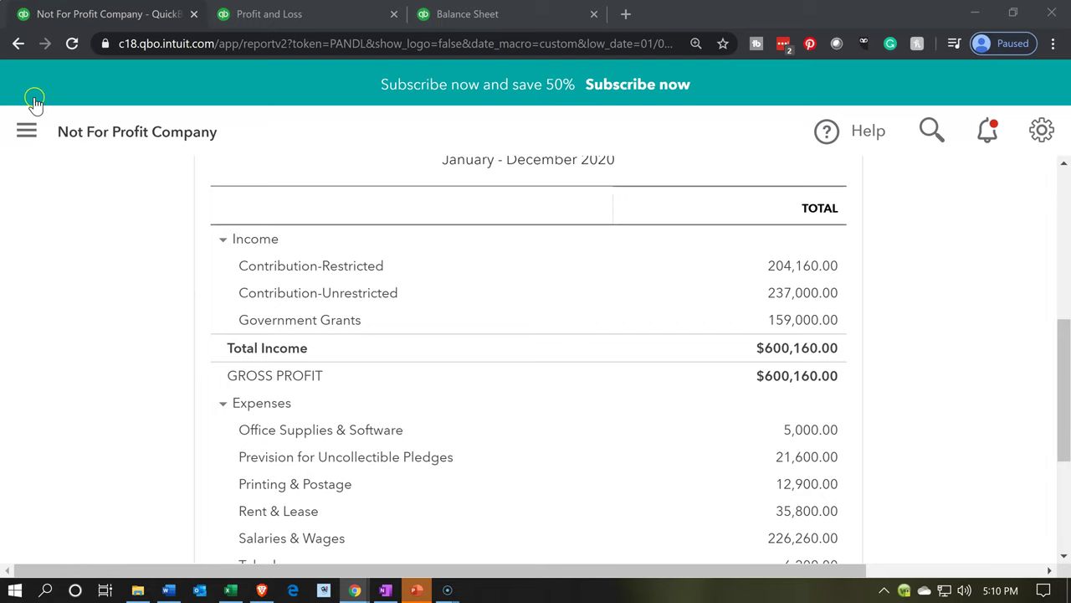
pyautogui.click(26, 132)
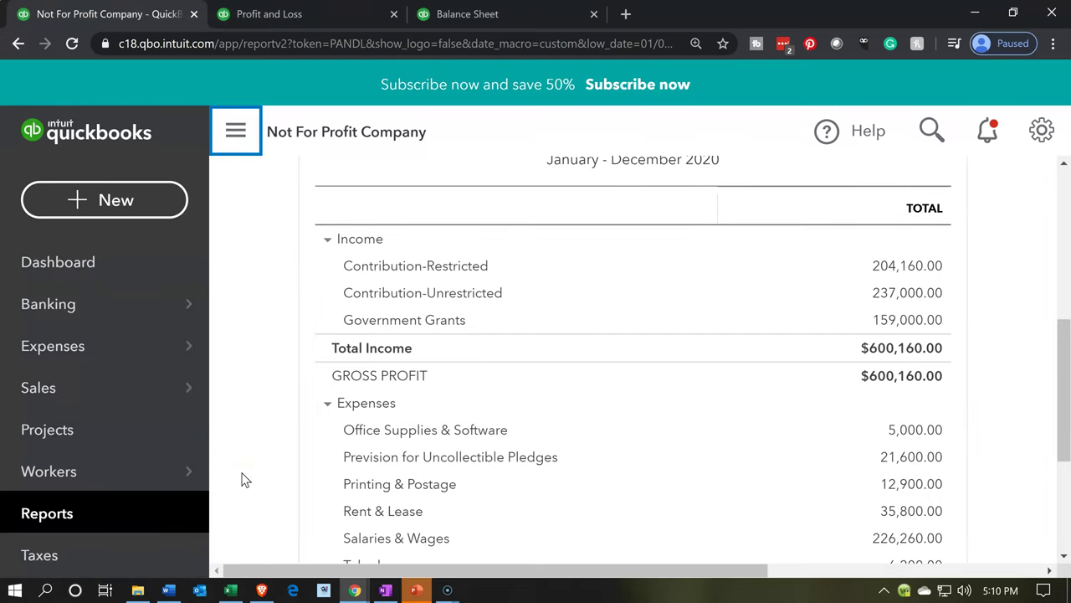
pyautogui.hotkey('ctrl', '-')
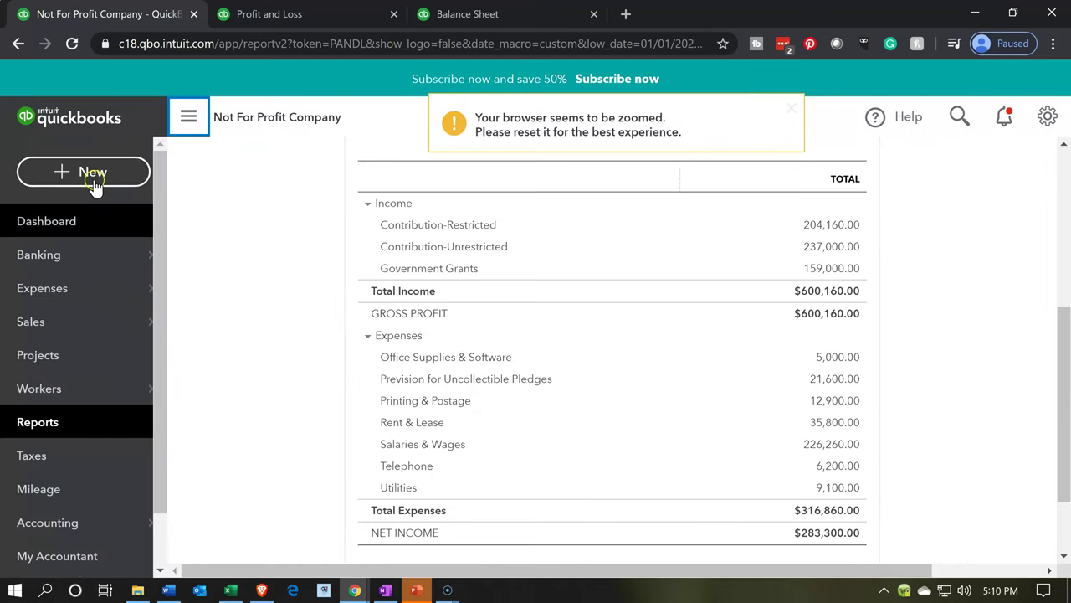
pyautogui.click(92, 176)
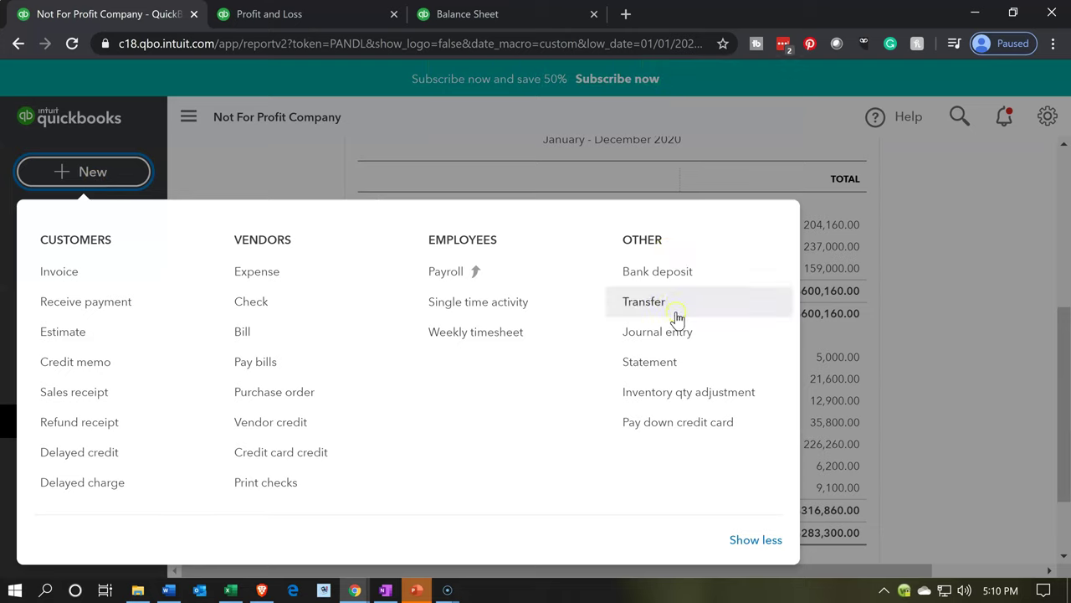
pyautogui.click(674, 333)
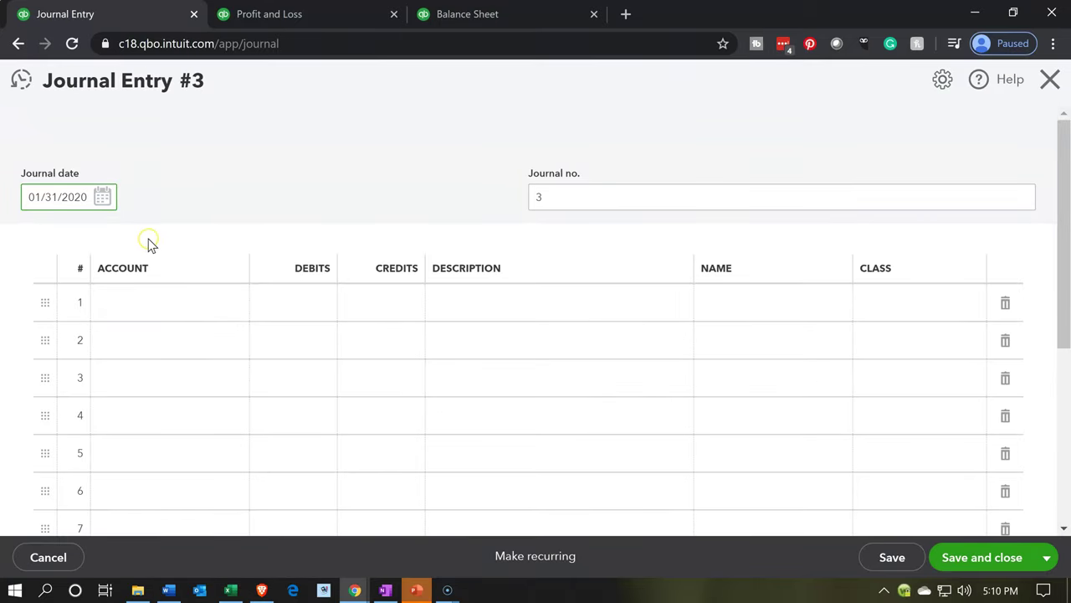
# - Look through the account choices on the first journal line for a depreciation account, down to the expense accounts
pyautogui.press('Tab')
pyautogui.press('Tab')
pyautogui.press('Tab')
pyautogui.click(148, 258)
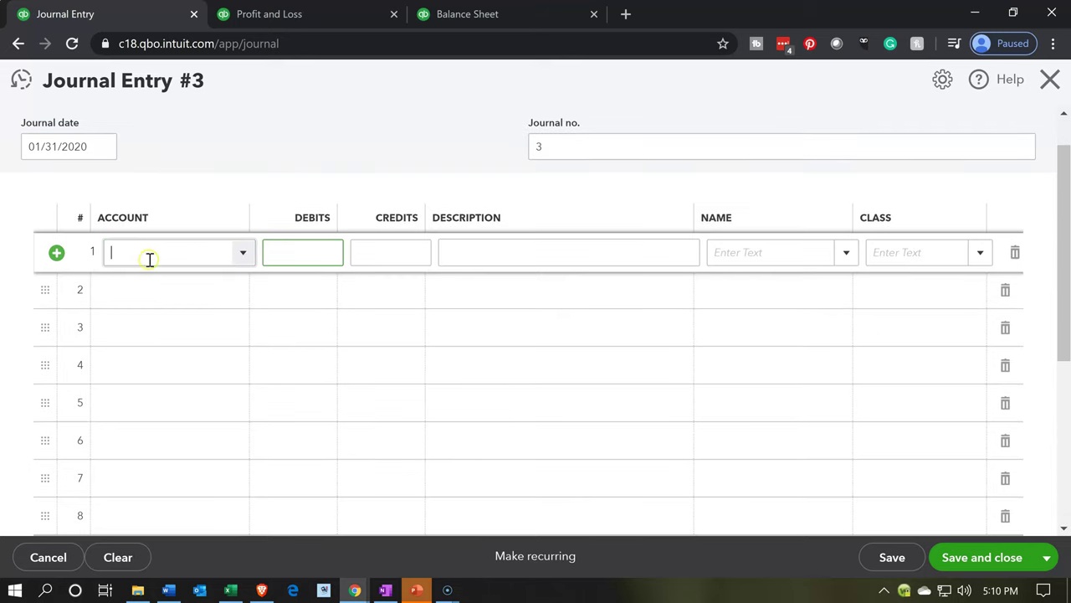
pyautogui.click(240, 257)
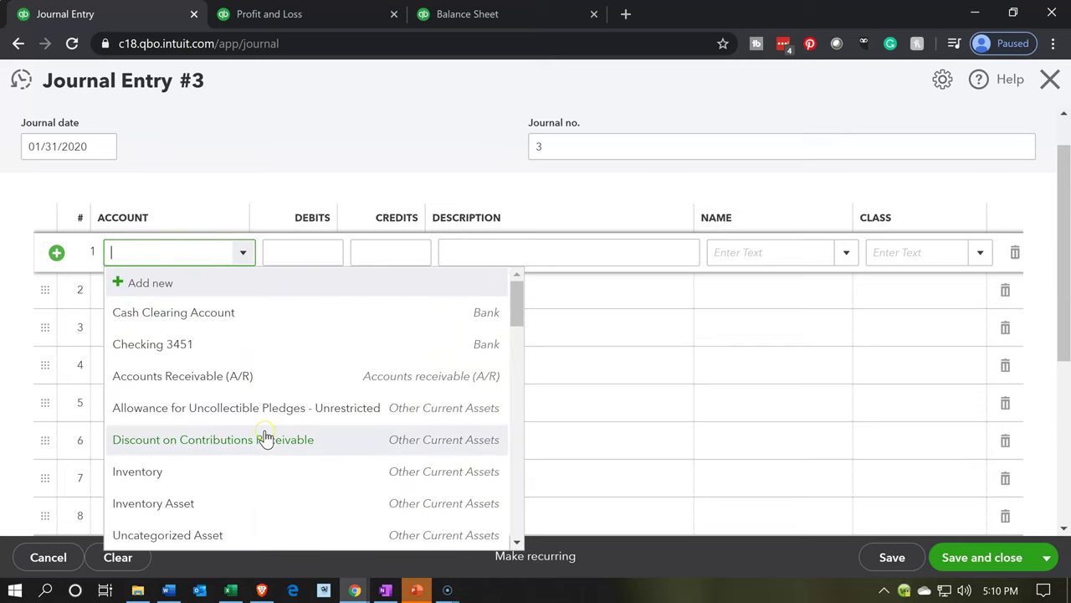
pyautogui.scroll(-5, 265, 438)
pyautogui.scroll(-4, 265, 438)
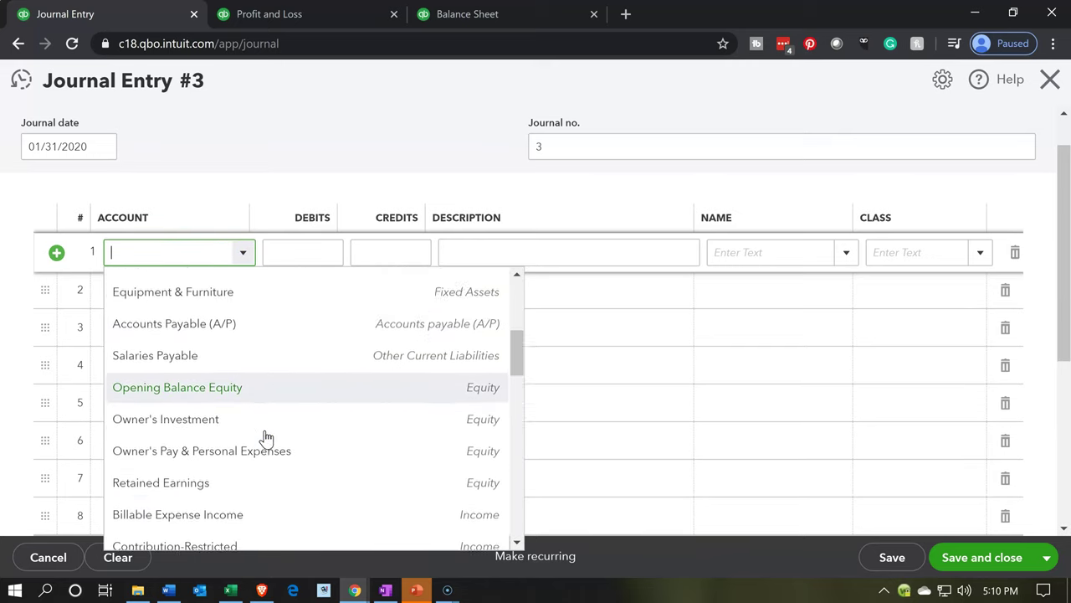
pyautogui.scroll(-3, 265, 438)
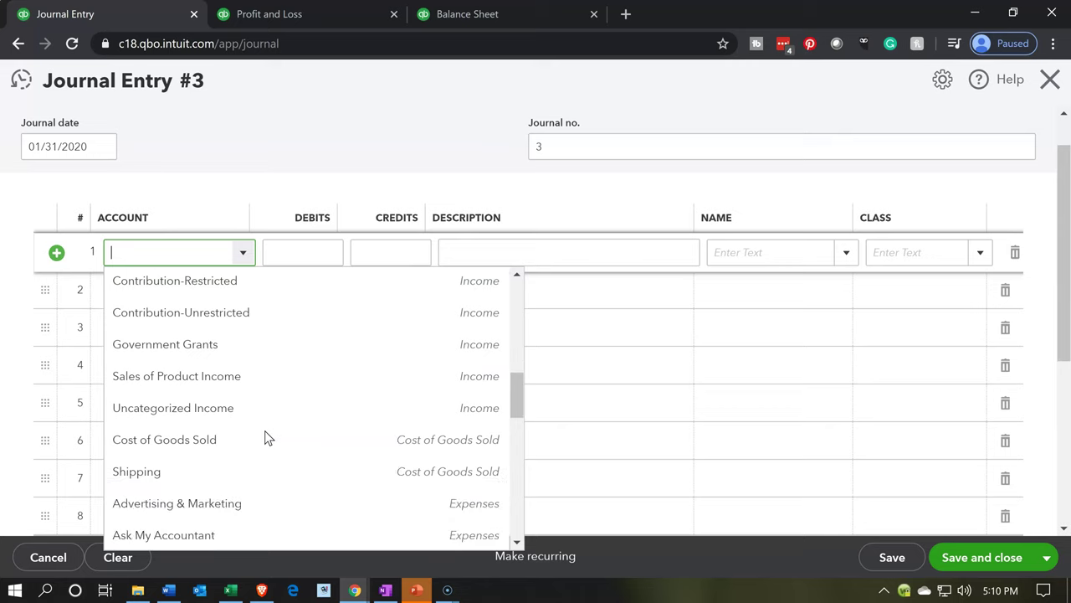
pyautogui.scroll(-4, 265, 438)
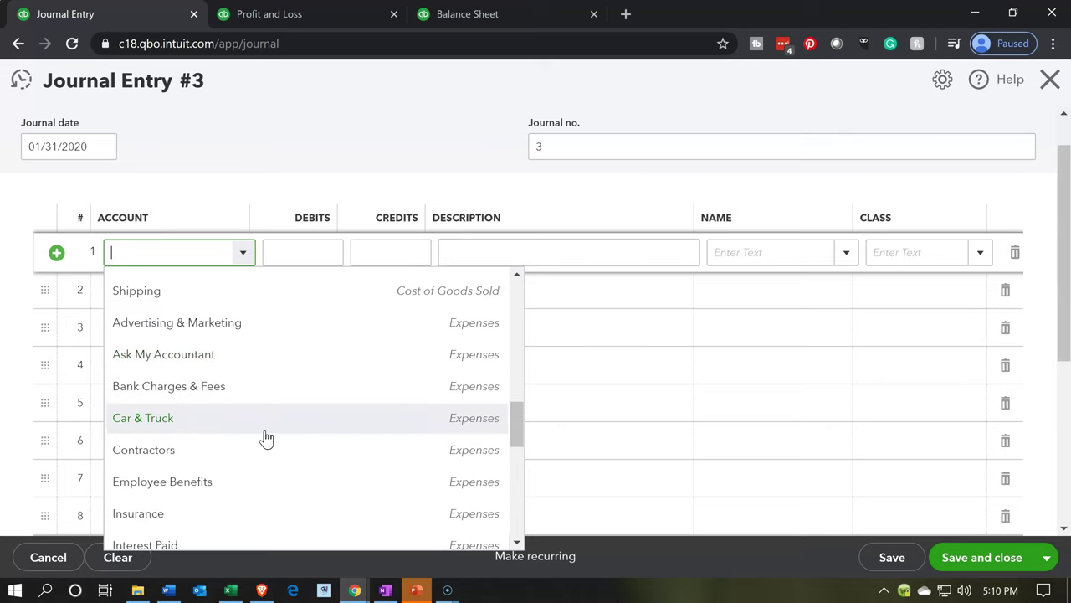
pyautogui.scroll(-3, 265, 438)
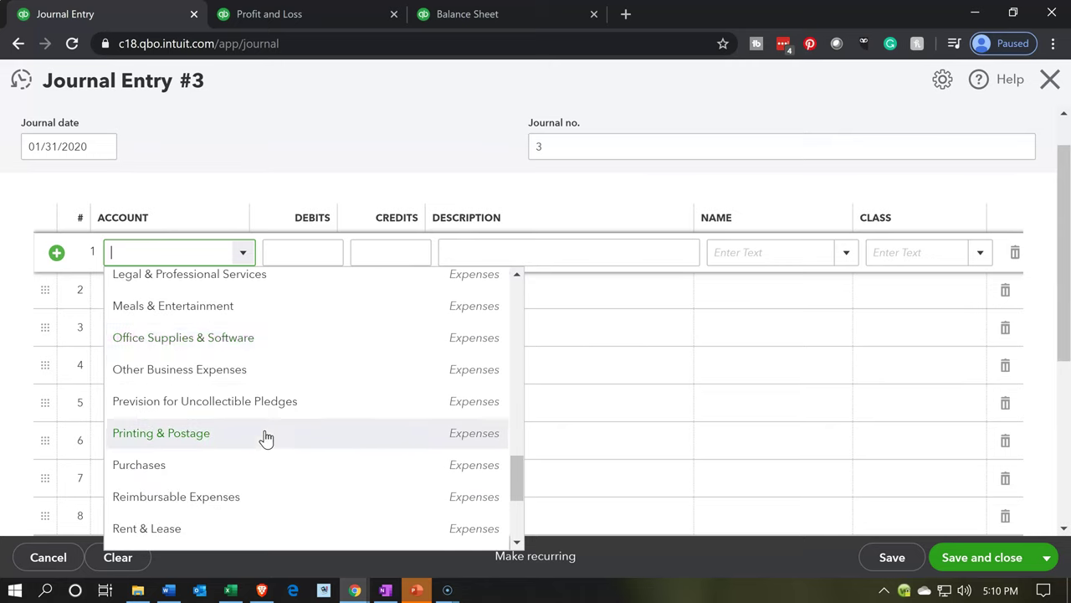
pyautogui.scroll(-1, 266, 438)
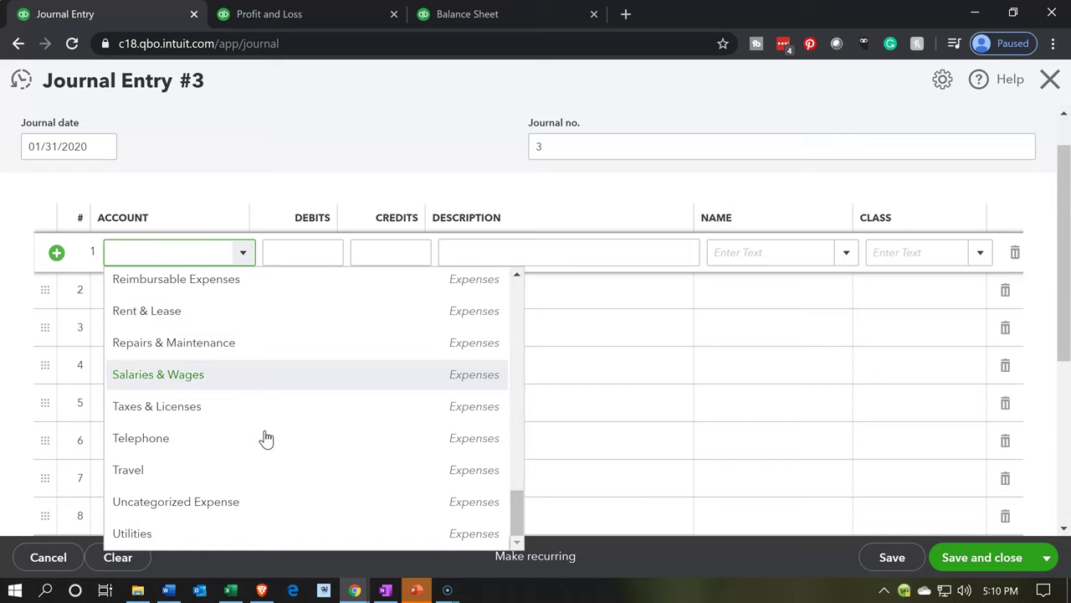
# - Enter Depreciation as the first line's account and start adding it as a new account
pyautogui.write('Dde')
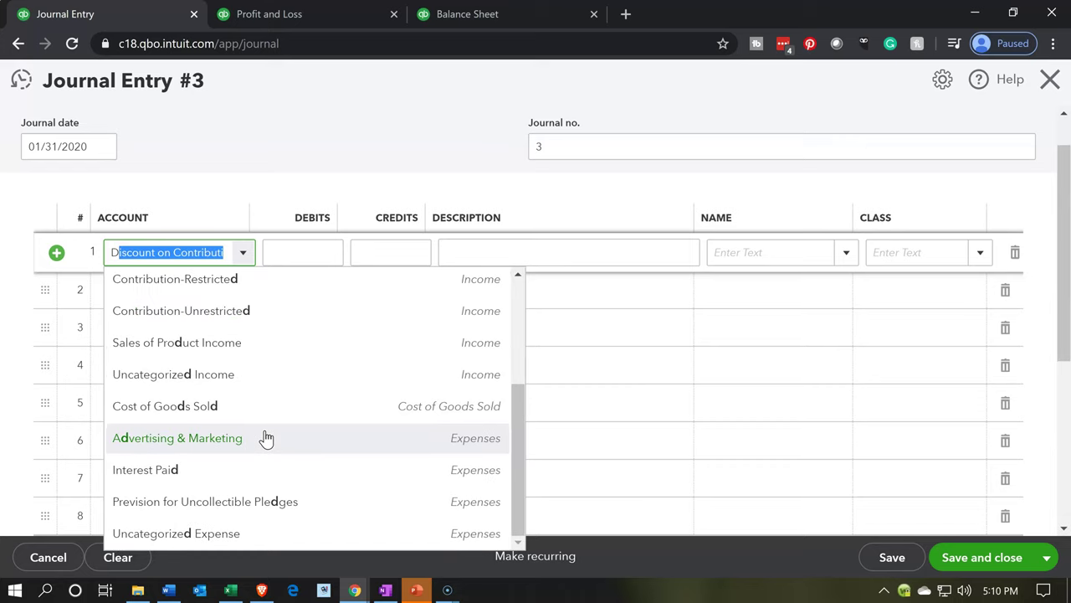
pyautogui.press('BackSpace')
pyautogui.press('BackSpace')
pyautogui.write('e')
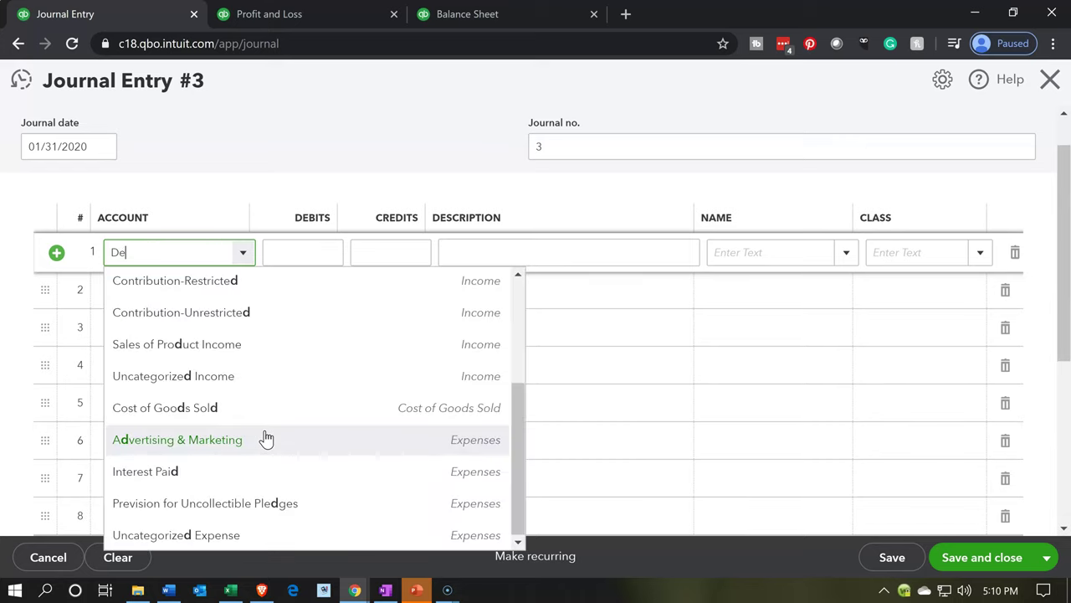
pyautogui.write('preciation')
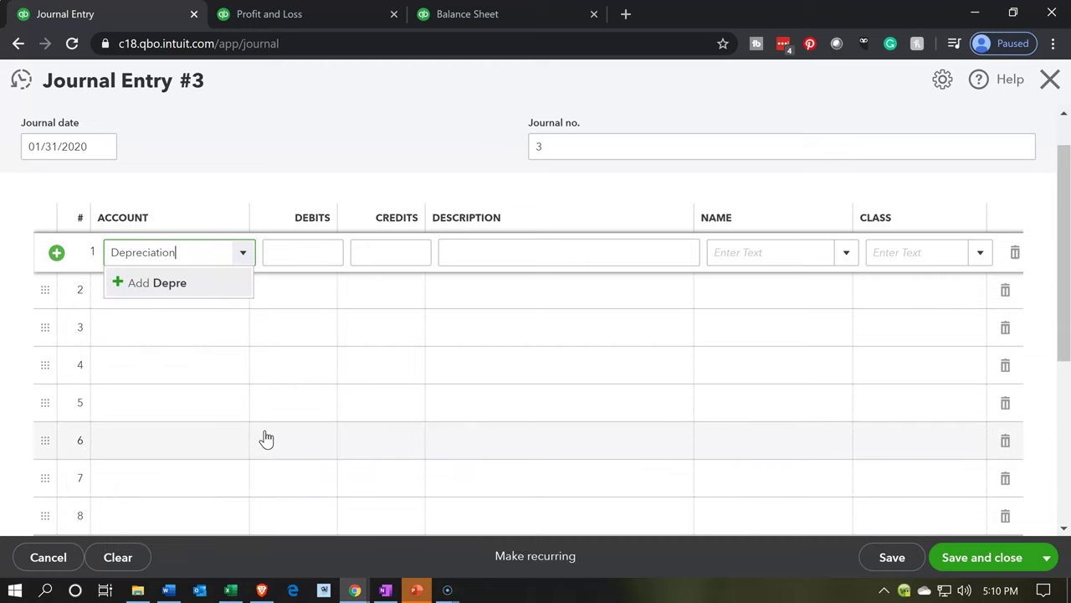
pyautogui.press('Return')
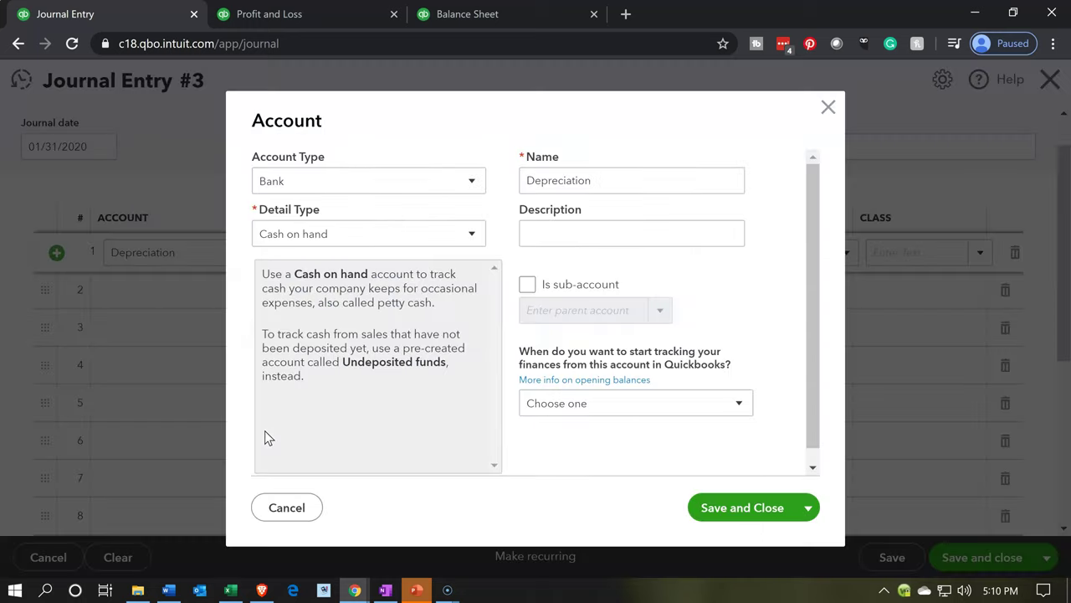
# - Set the new Depreciation account's type to Expenses and detail type to Other Business Expenses, and save the account
pyautogui.click(390, 178)
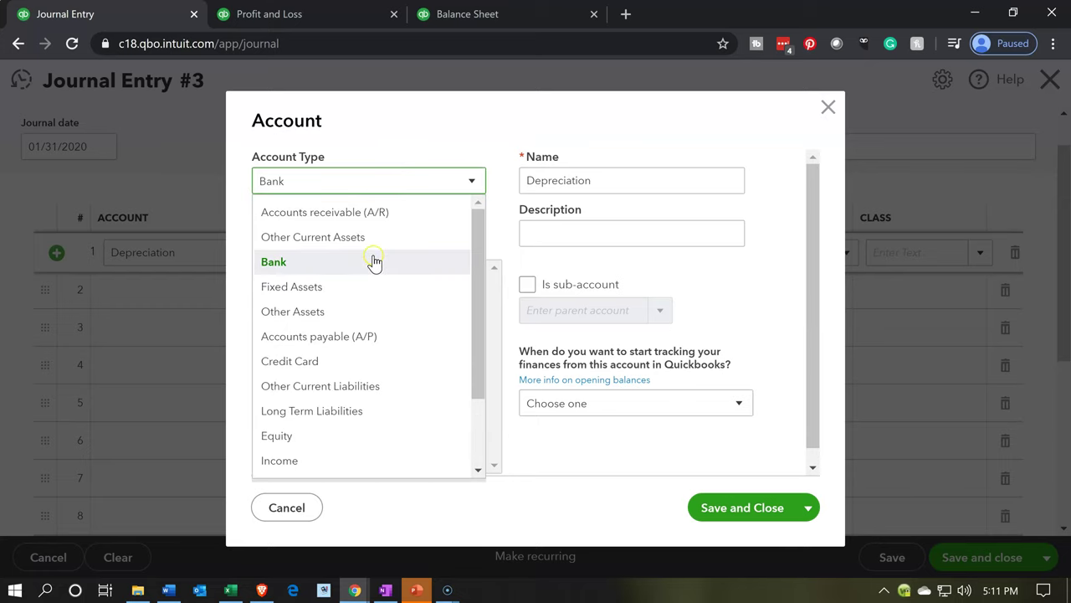
pyautogui.scroll(-1, 354, 412)
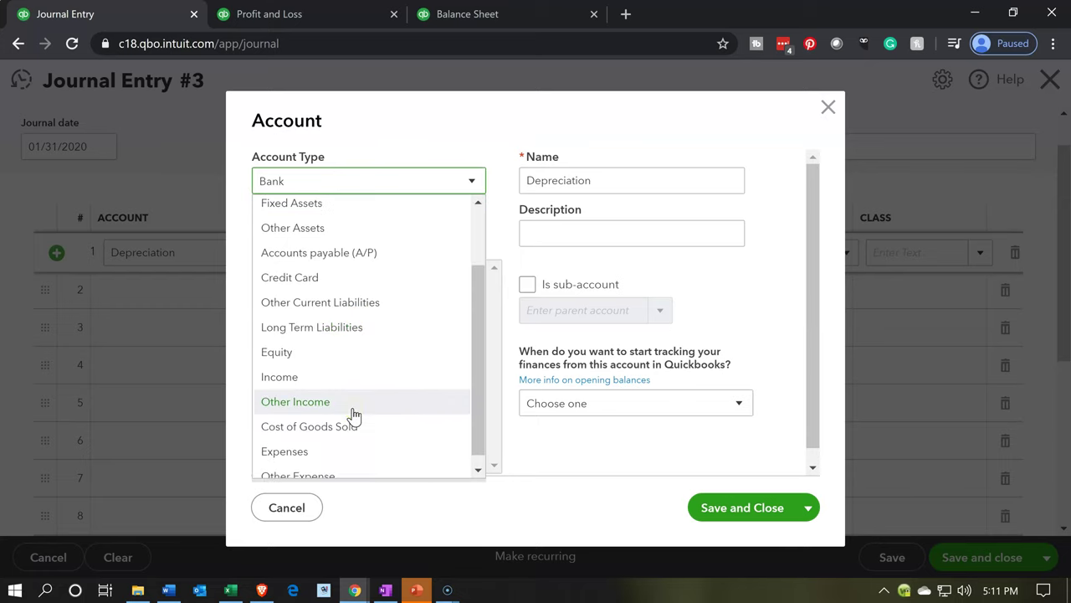
pyautogui.scroll(-1, 359, 410)
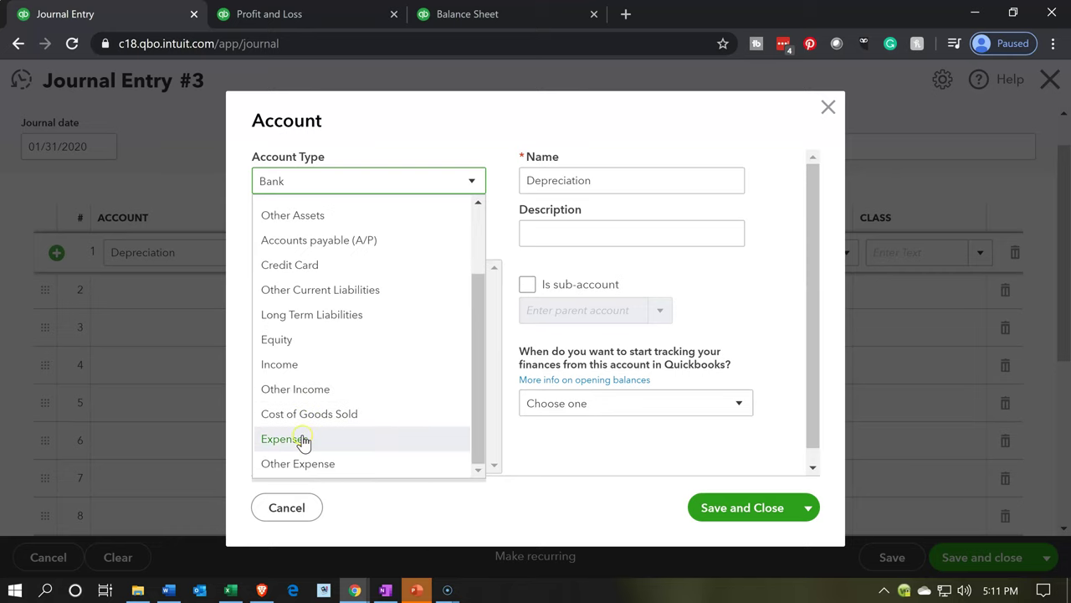
pyautogui.click(304, 439)
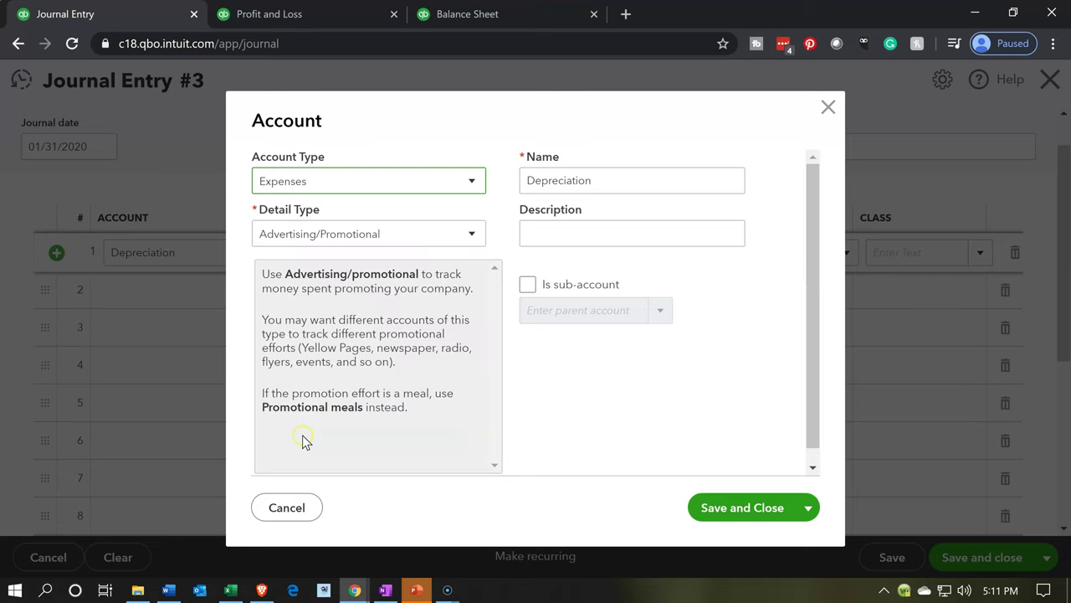
pyautogui.click(421, 234)
pyautogui.scroll(-2, 390, 436)
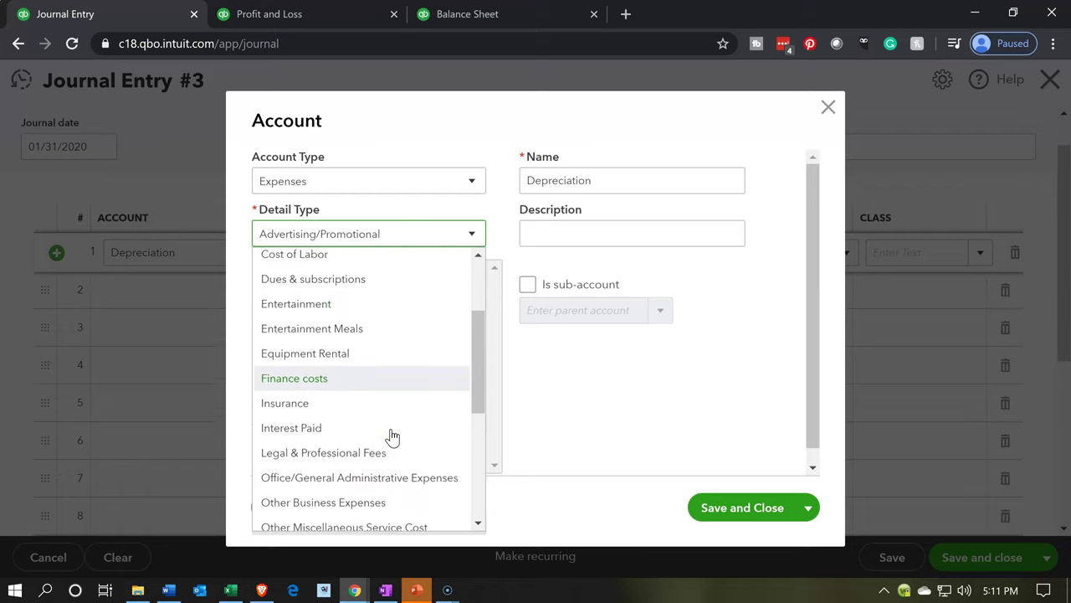
pyautogui.click(366, 471)
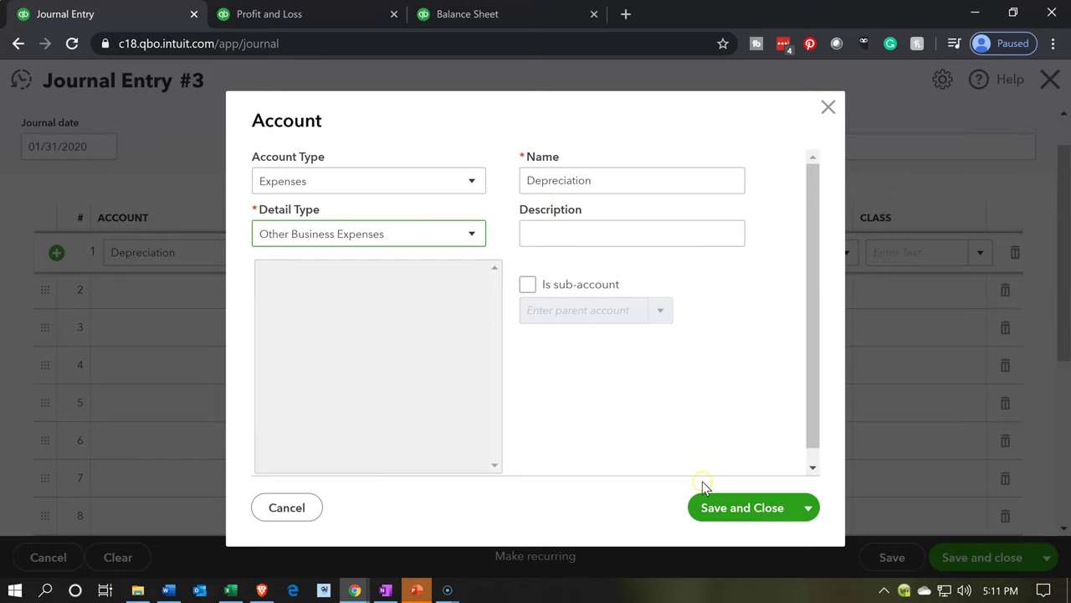
pyautogui.click(724, 512)
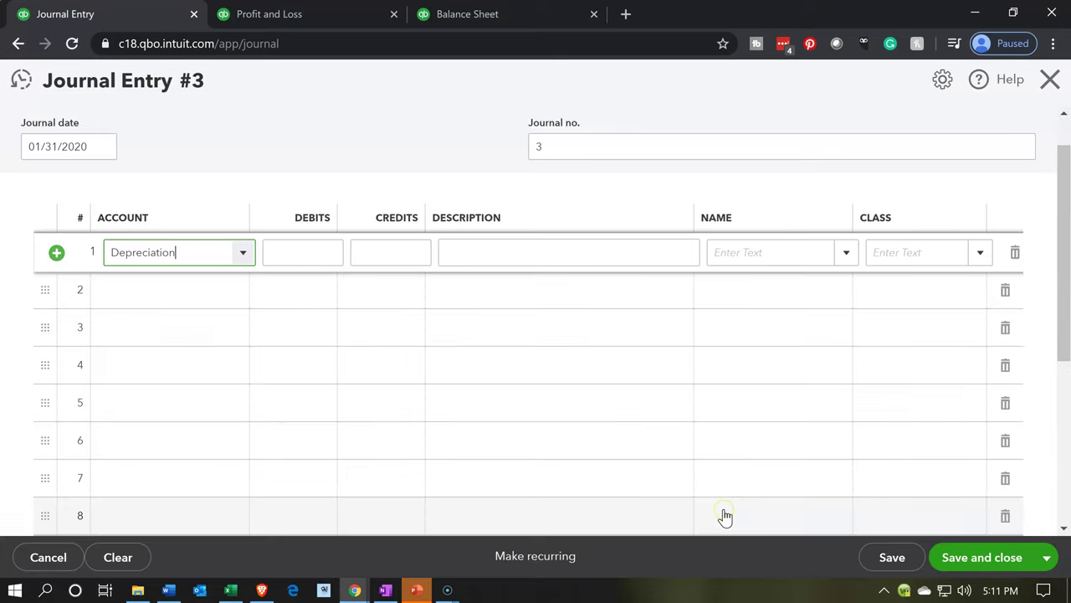
# - Check the depreciation amount in the Excel worksheet and enter a 4,400 debit on the Depreciation line in QuickBooks Online
pyautogui.press('Tab')
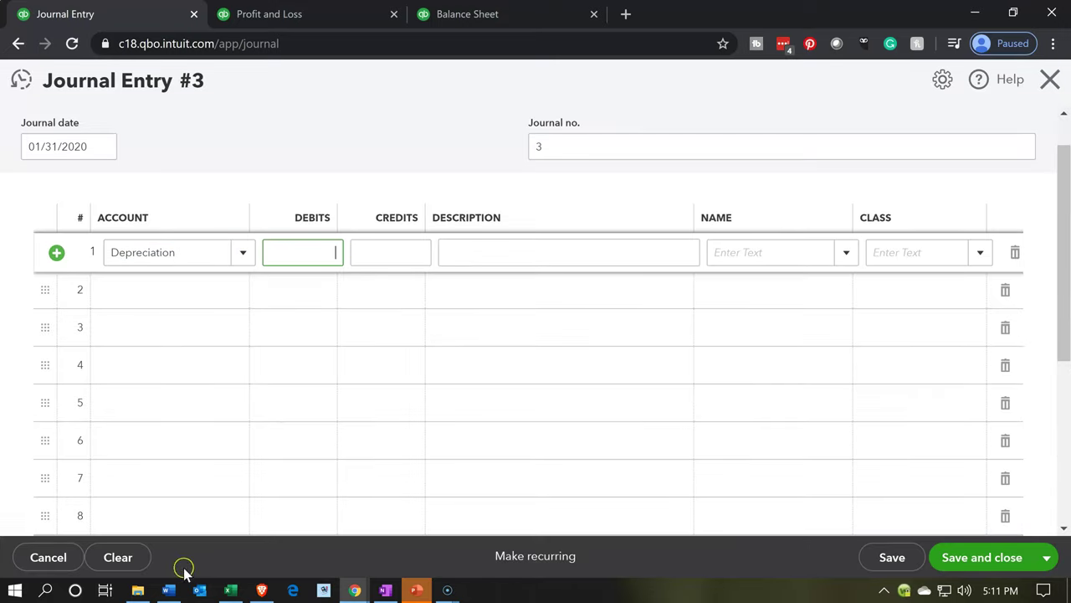
pyautogui.click(224, 593)
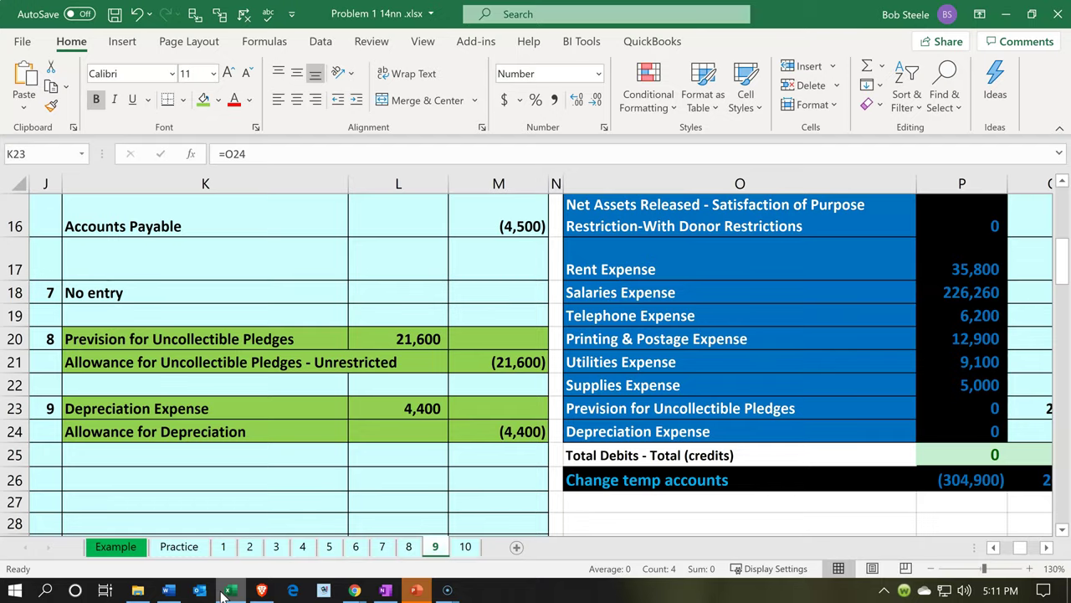
pyautogui.click(224, 593)
pyautogui.write('4400')
pyautogui.press('Tab')
pyautogui.press('Tab')
pyautogui.press('Tab')
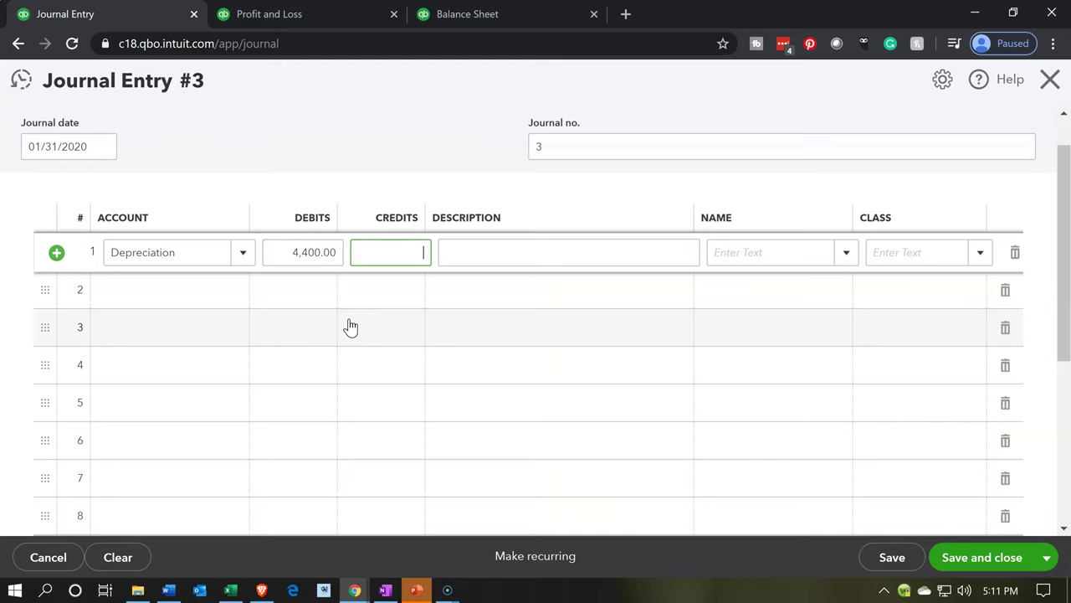
pyautogui.press('Tab')
pyautogui.press('Tab')
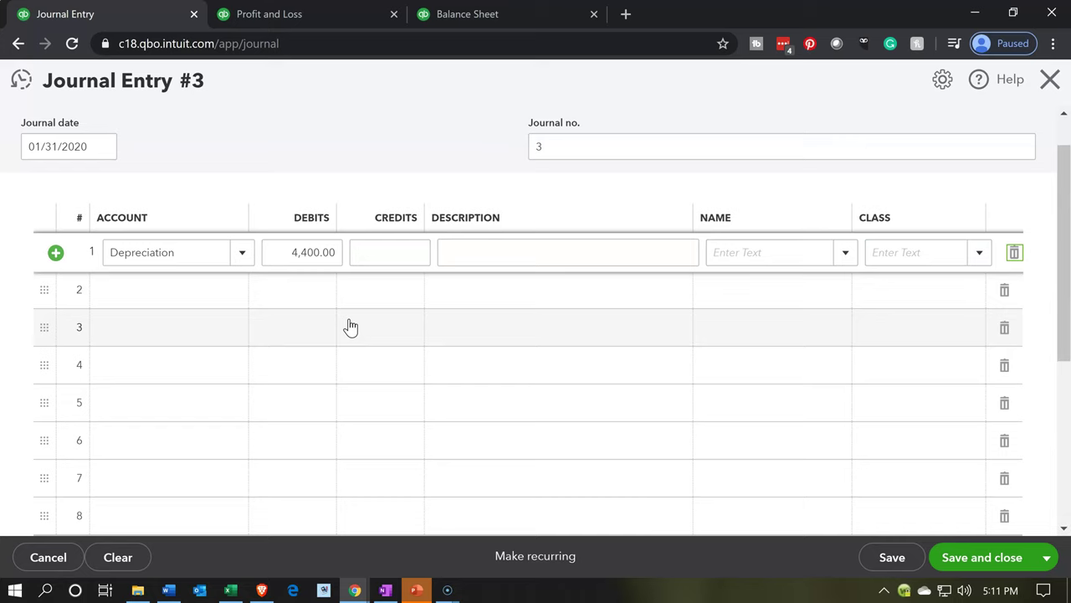
# - Enter Adj Entry as the description of the Depreciation line
pyautogui.click(531, 258)
pyautogui.write('Adj')
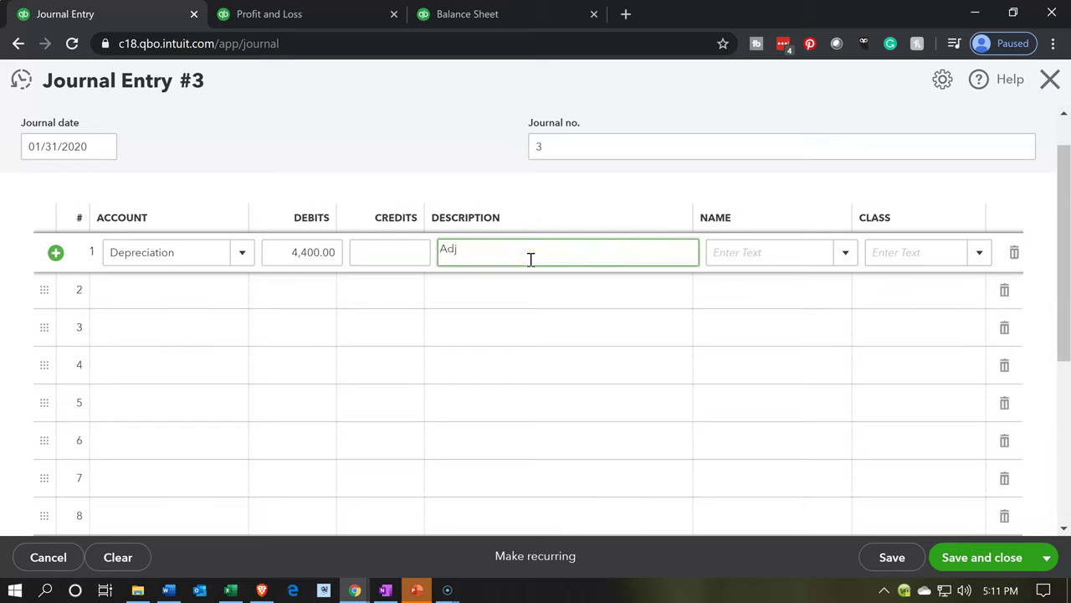
pyautogui.write(' ENTry')
pyautogui.press('BackSpace')
pyautogui.press('BackSpace')
pyautogui.press('BackSpace')
pyautogui.press('BackSpace')
pyautogui.press('BackSpace')
pyautogui.press('BackSpace')
pyautogui.press('BackSpace')
pyautogui.write('j Entry')
# - Enter Accumulated Depreciation as the second line's account and start adding it as a new account
pyautogui.click(154, 290)
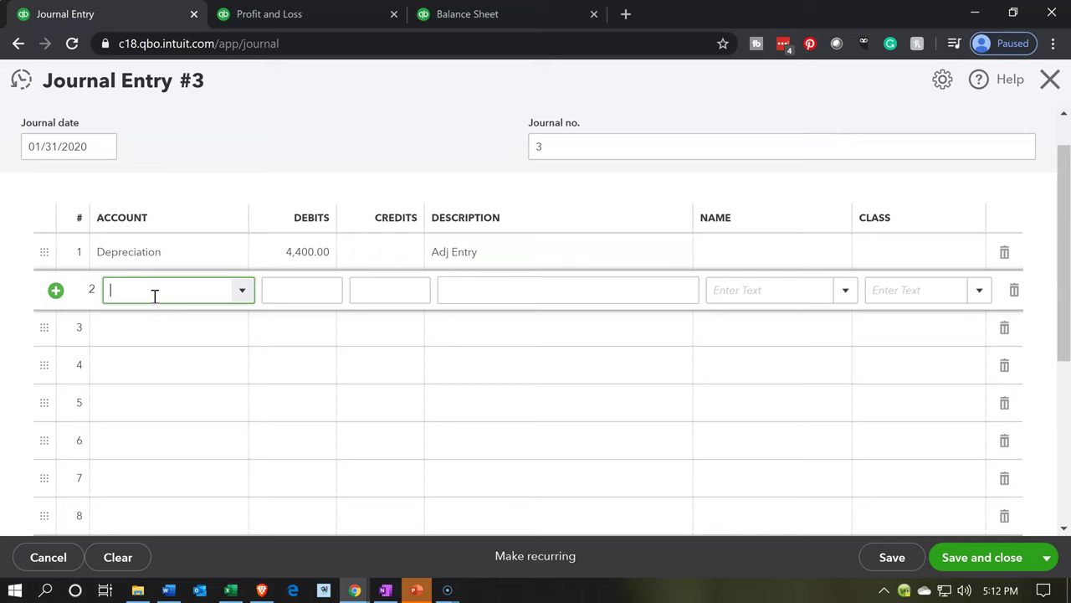
pyautogui.write('A')
pyautogui.press('Return')
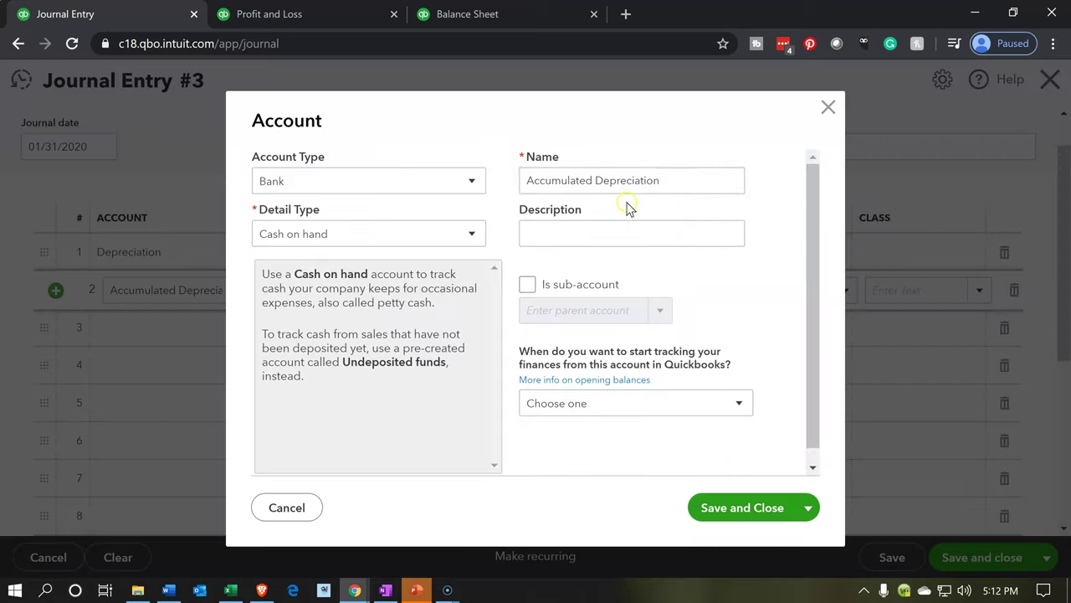
pyautogui.moveTo(668, 184); pyautogui.dragTo(498, 168)
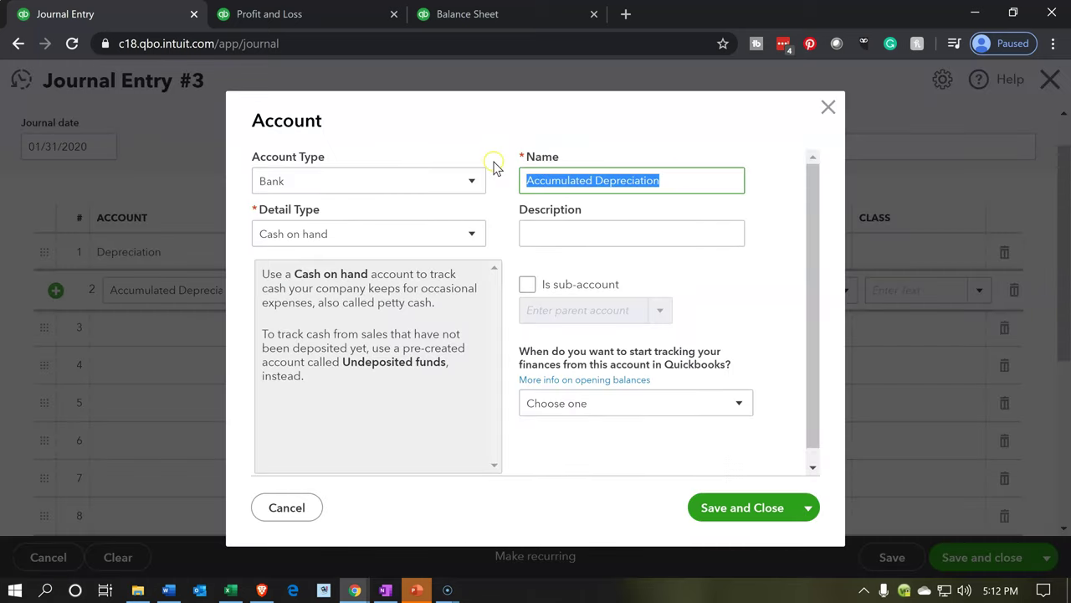
pyautogui.click(615, 185)
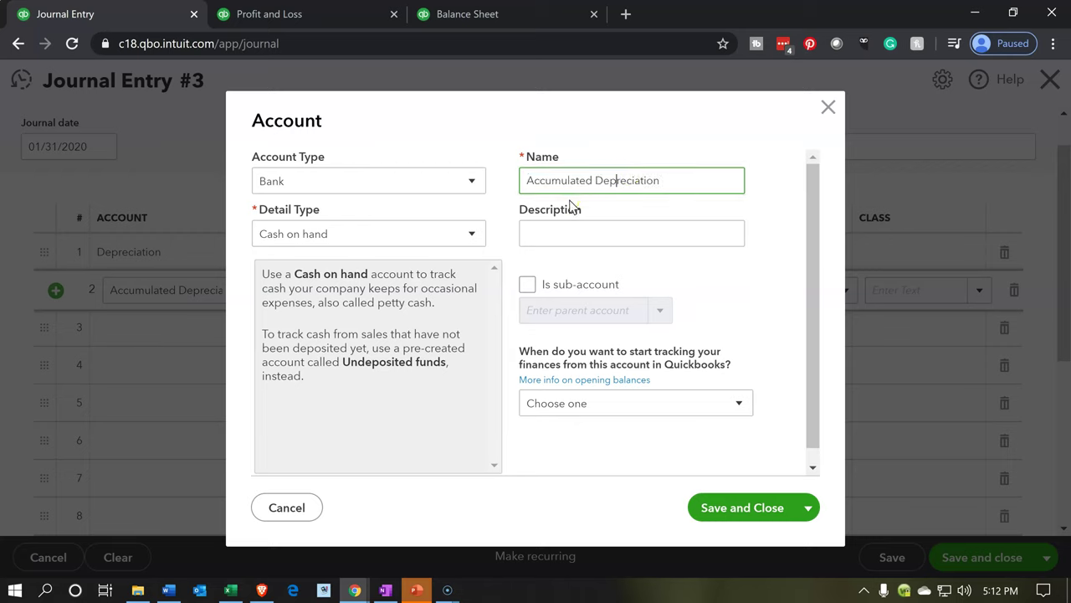
# - Set the new account's type to Fixed Assets and detail type to Accumulated Depreciation, and save the account
pyautogui.click(473, 190)
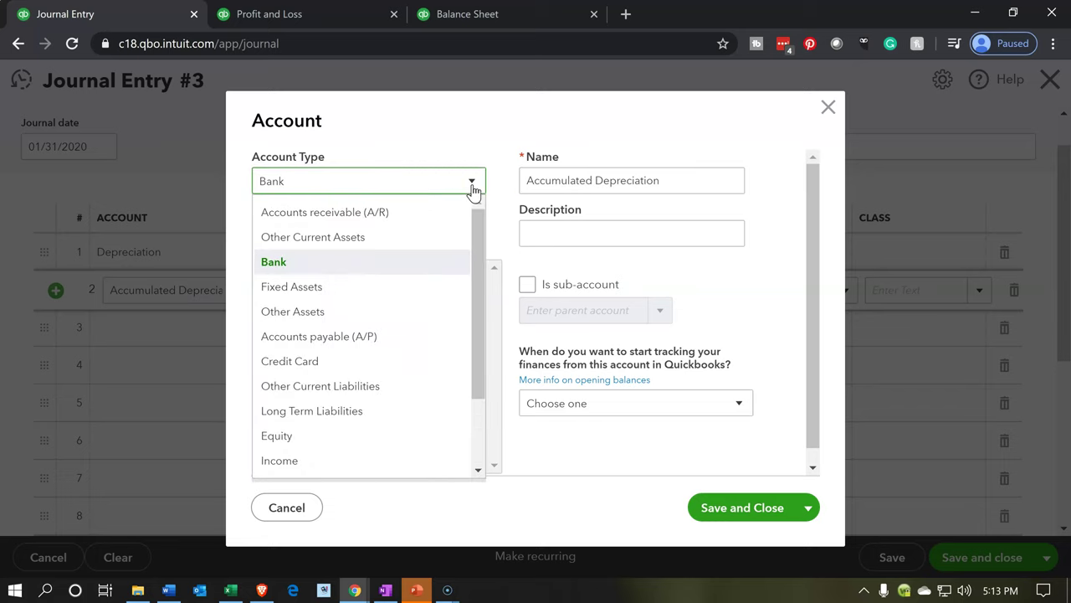
pyautogui.click(363, 295)
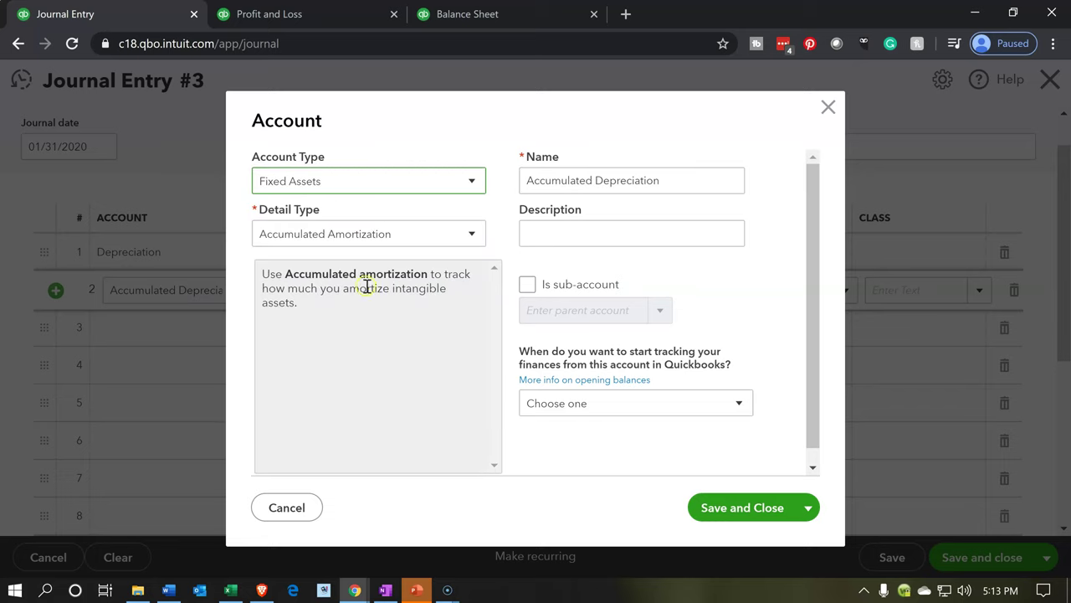
pyautogui.click(406, 244)
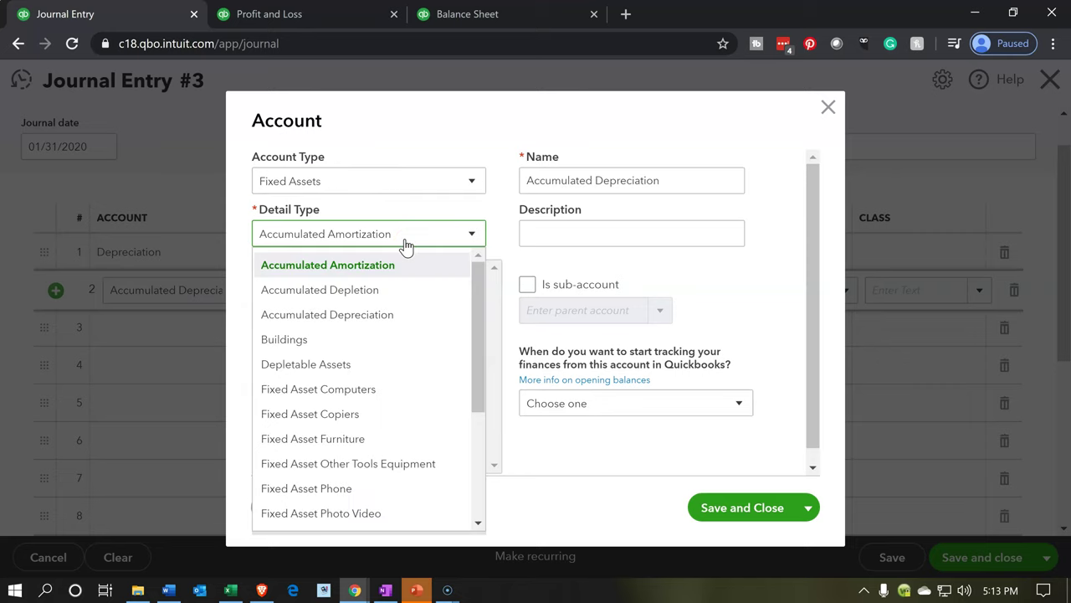
pyautogui.click(383, 314)
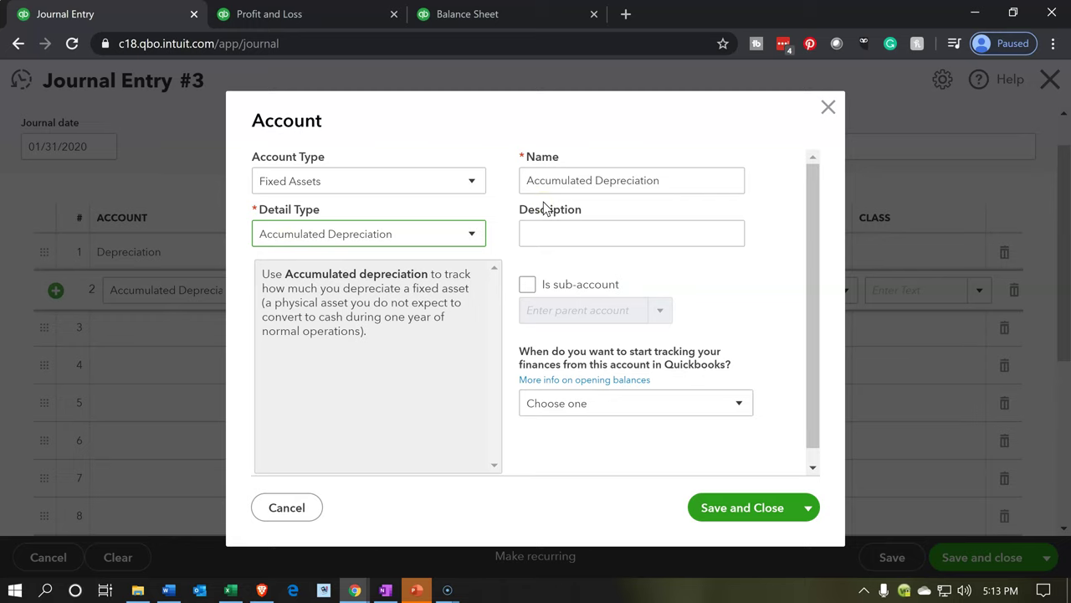
pyautogui.click(732, 515)
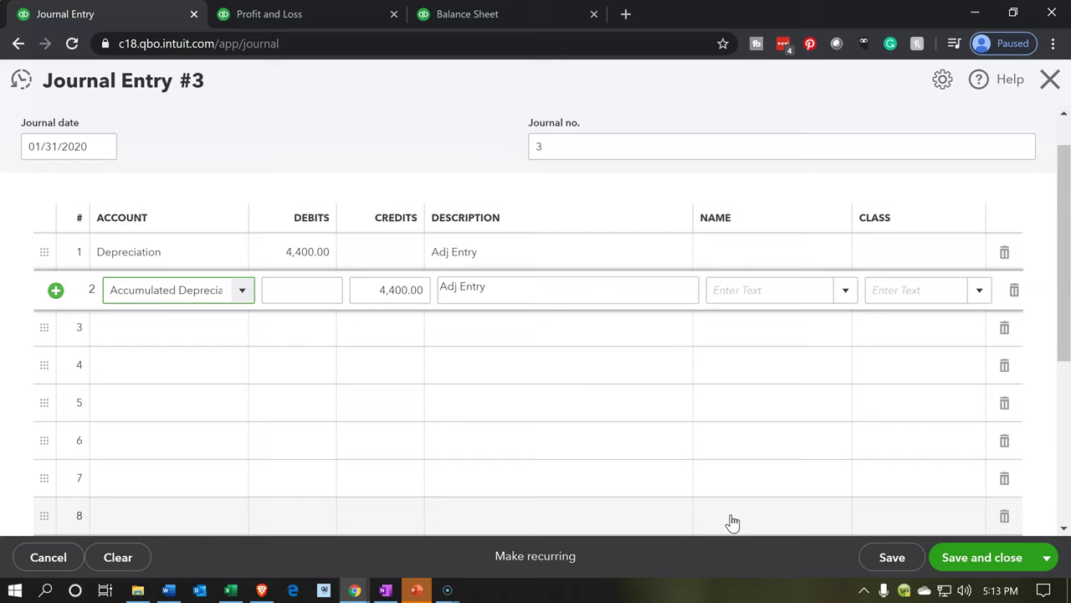
# - Keep the 4,400 credit and Adj Entry description on the second line, and save and close the journal entry without classes
pyautogui.press('Tab')
pyautogui.press('Tab')
pyautogui.press('Tab')
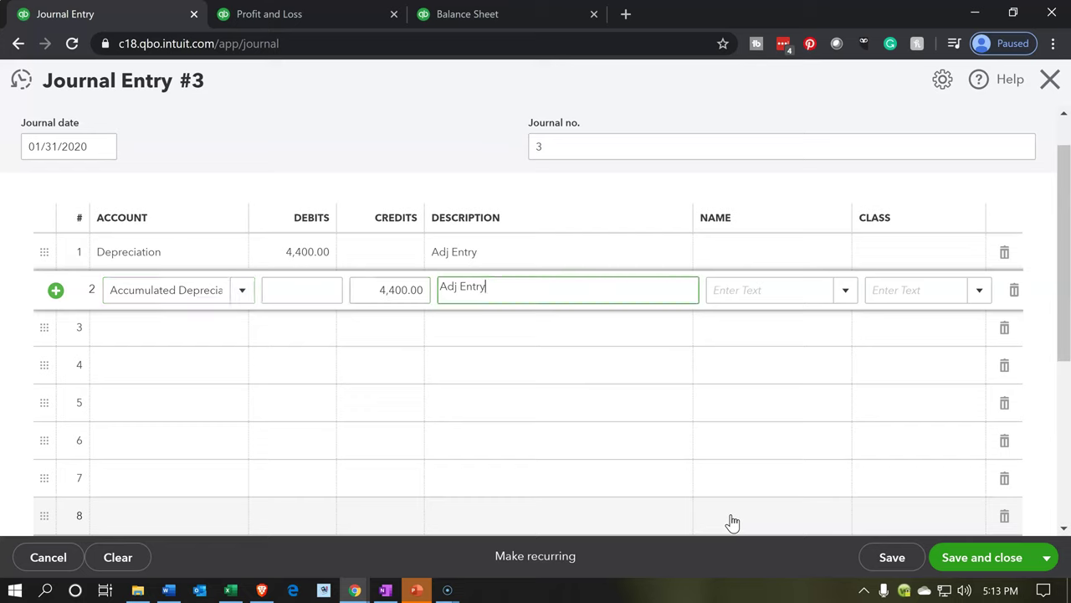
pyautogui.press('Tab')
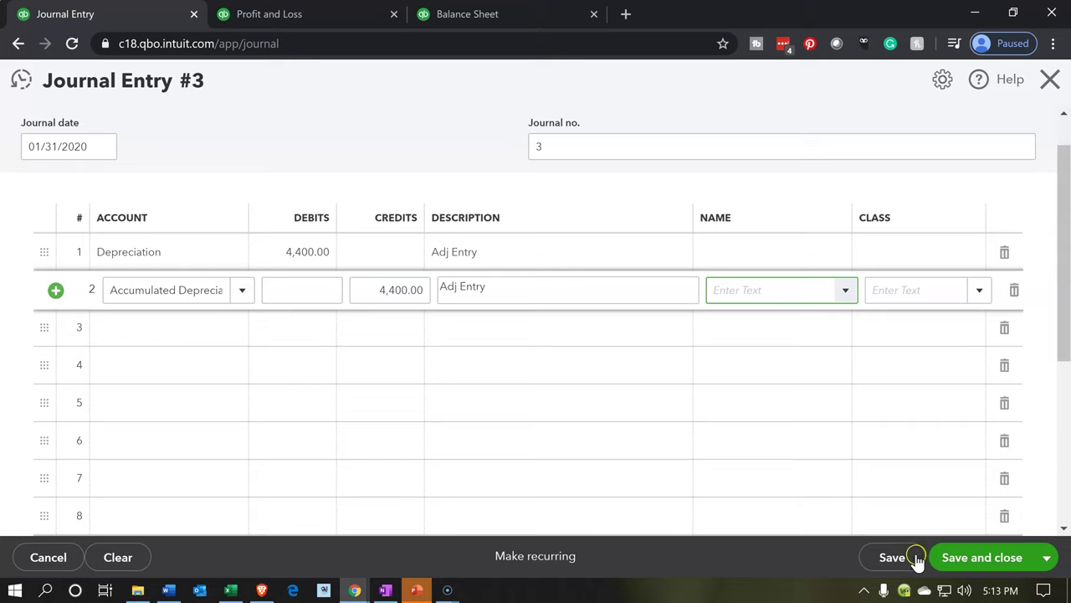
pyautogui.click(961, 575)
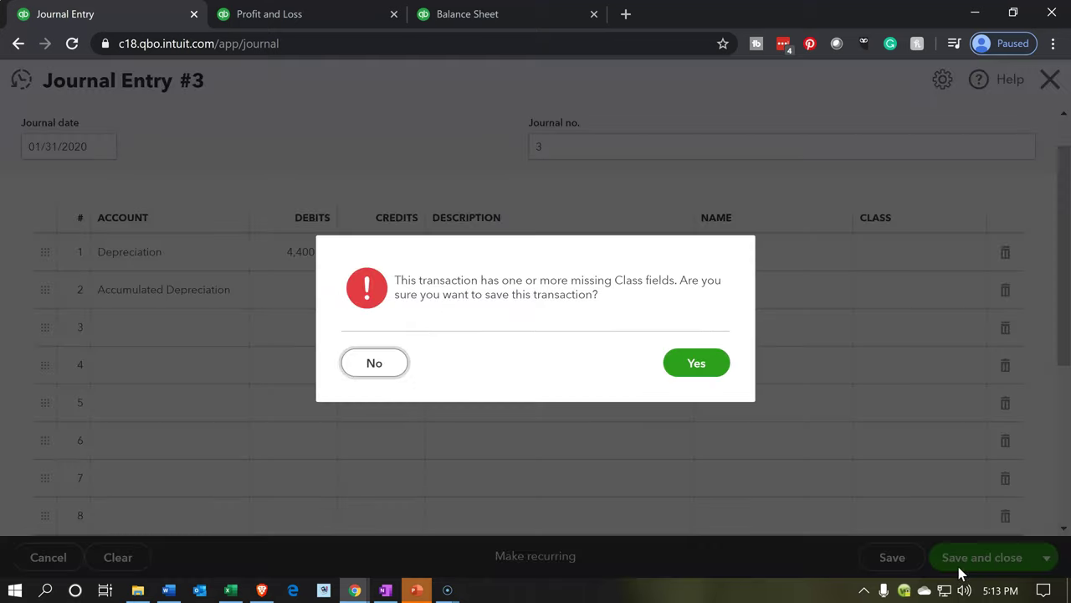
pyautogui.click(707, 374)
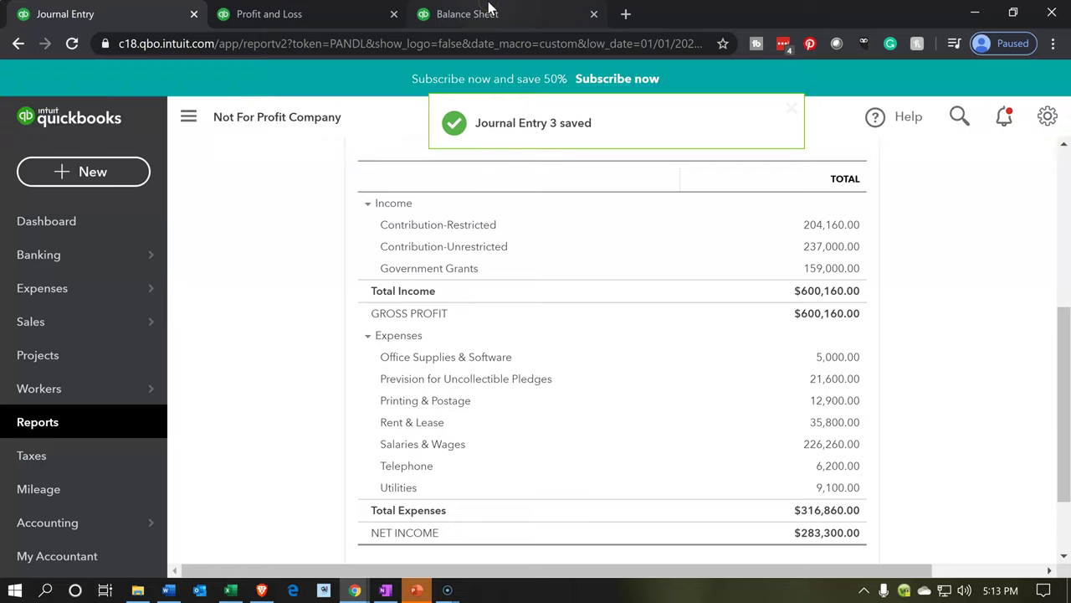
# - Rerun the Balance Sheet report for 01/01/2020 to 12/31/2020
pyautogui.click(489, 12)
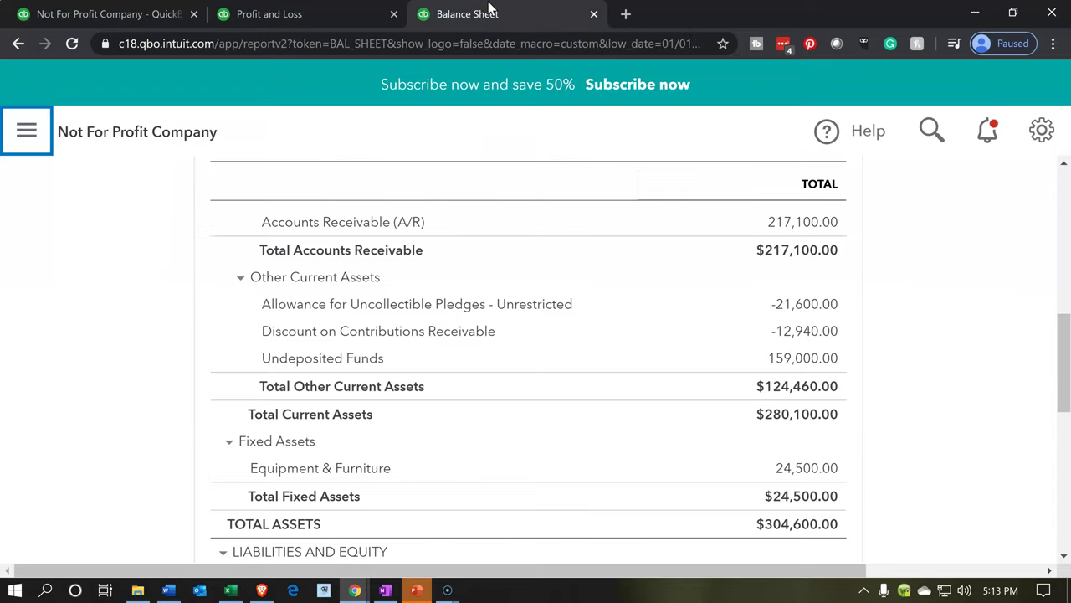
pyautogui.scroll(7, 443, 393)
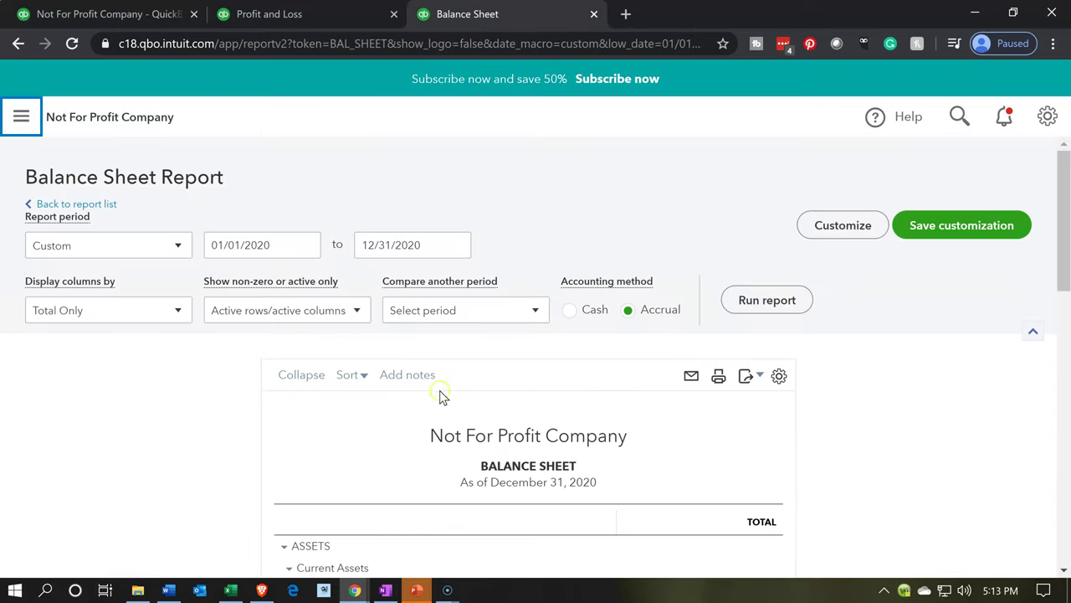
pyautogui.click(749, 292)
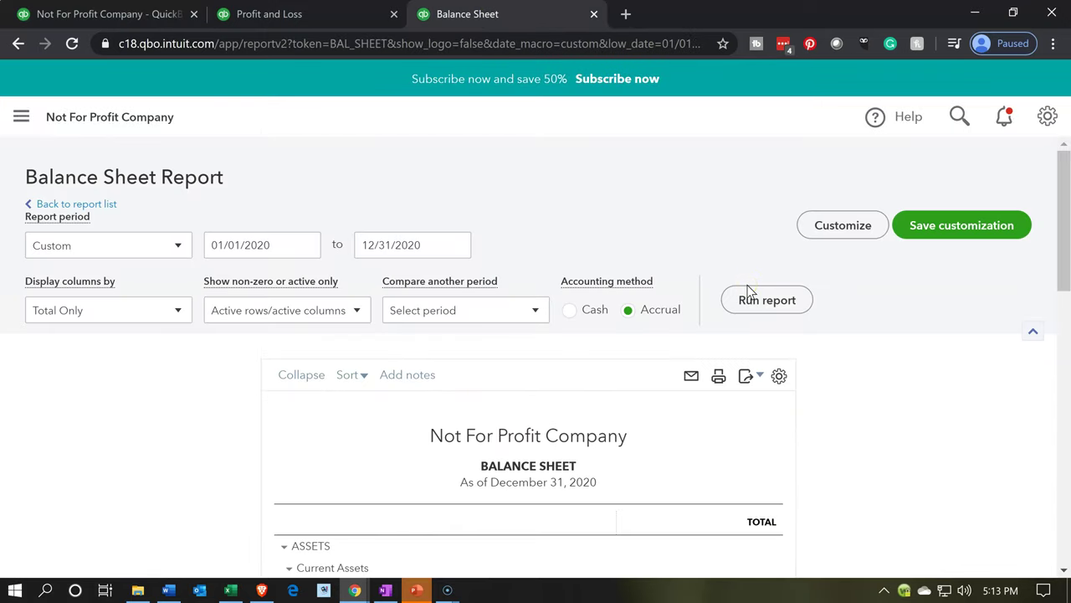
pyautogui.click(748, 293)
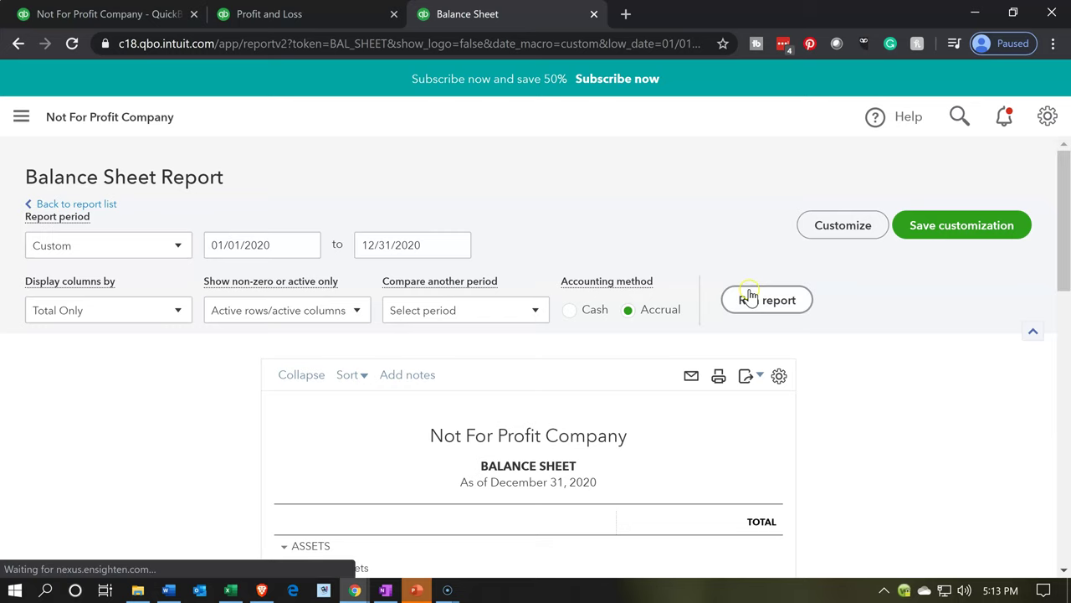
# - Examine the Balance Sheet's assets down to Accumulated Depreciation at an enlarged view, and collapse the Fixed Assets group
pyautogui.scroll(-3, 204, 437)
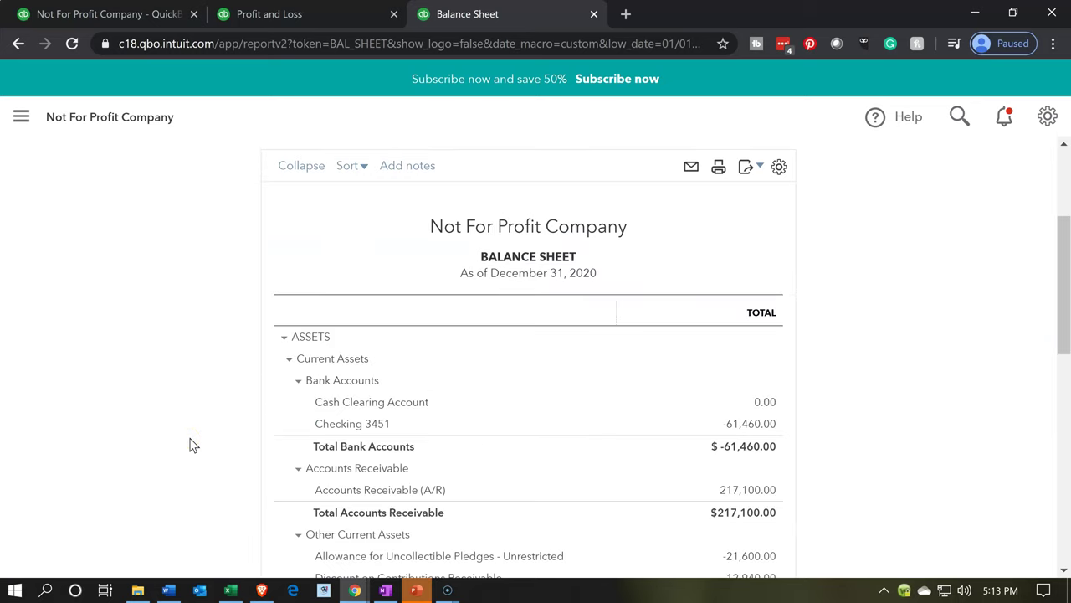
pyautogui.hotkey('ctrl', '+')
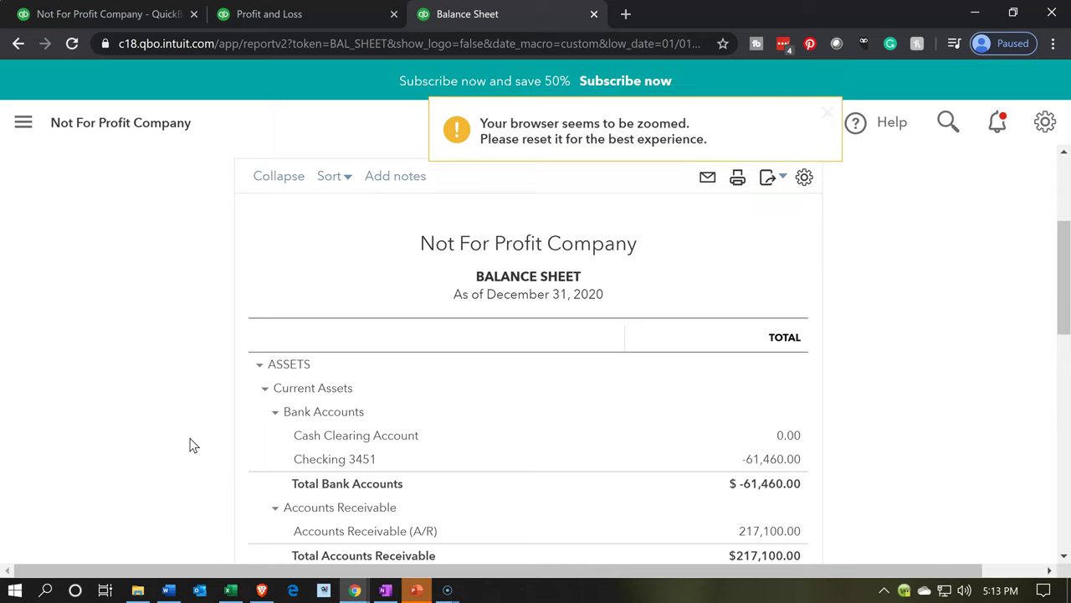
pyautogui.hotkey('ctrl', '+')
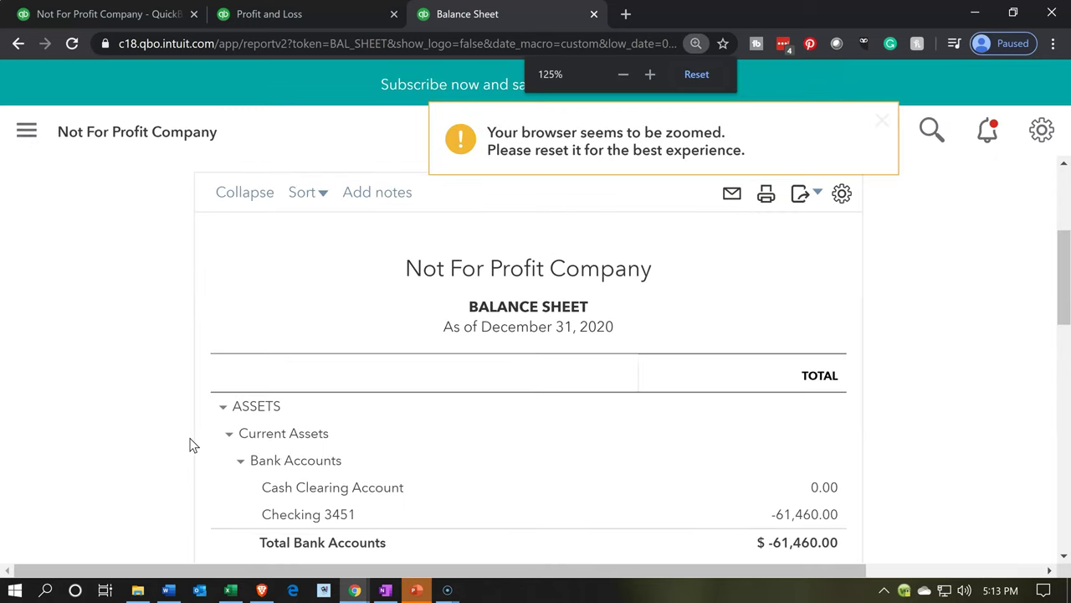
pyautogui.scroll(-1, 190, 444)
pyautogui.scroll(-2, 190, 445)
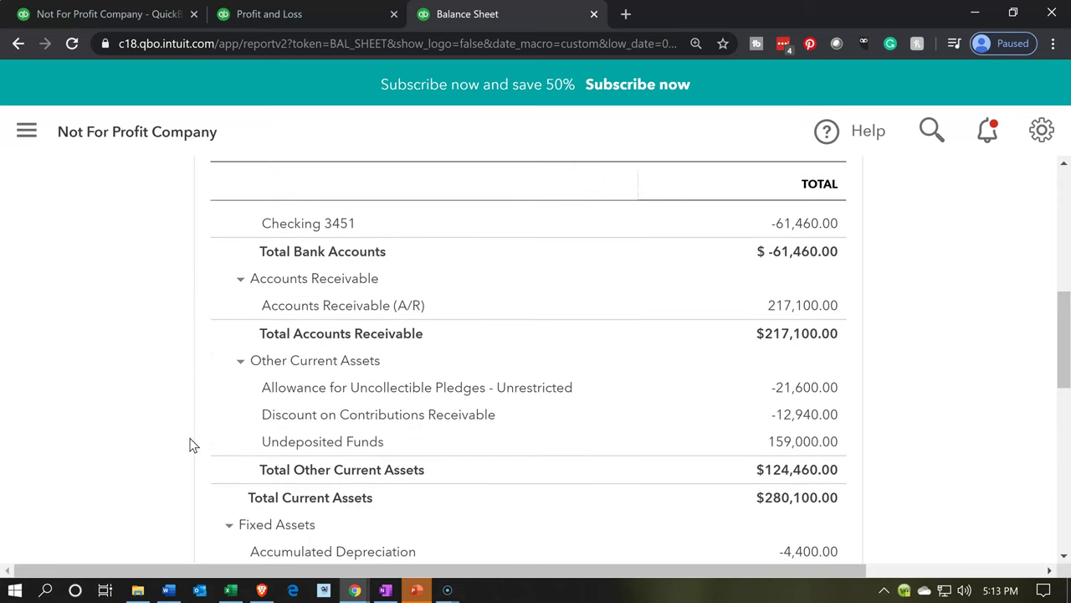
pyautogui.scroll(-2, 190, 445)
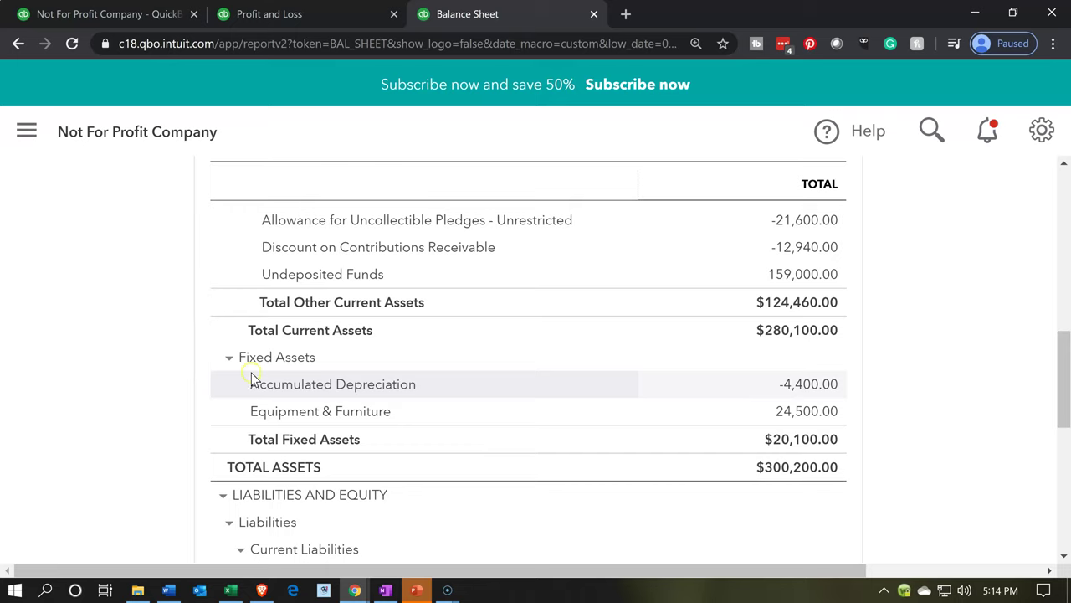
pyautogui.click(229, 358)
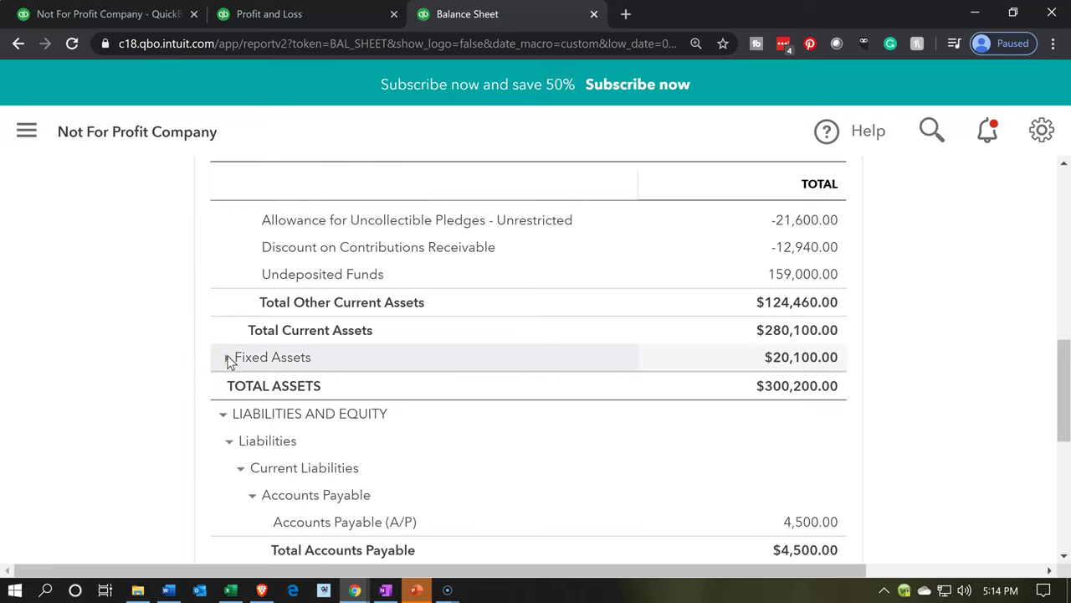
# - Expand the Fixed Assets group on the Balance Sheet and examine the Accumulated Depreciation, Equipment & Furniture and Total Fixed Assets lines
pyautogui.click(229, 358)
pyautogui.click(246, 388)
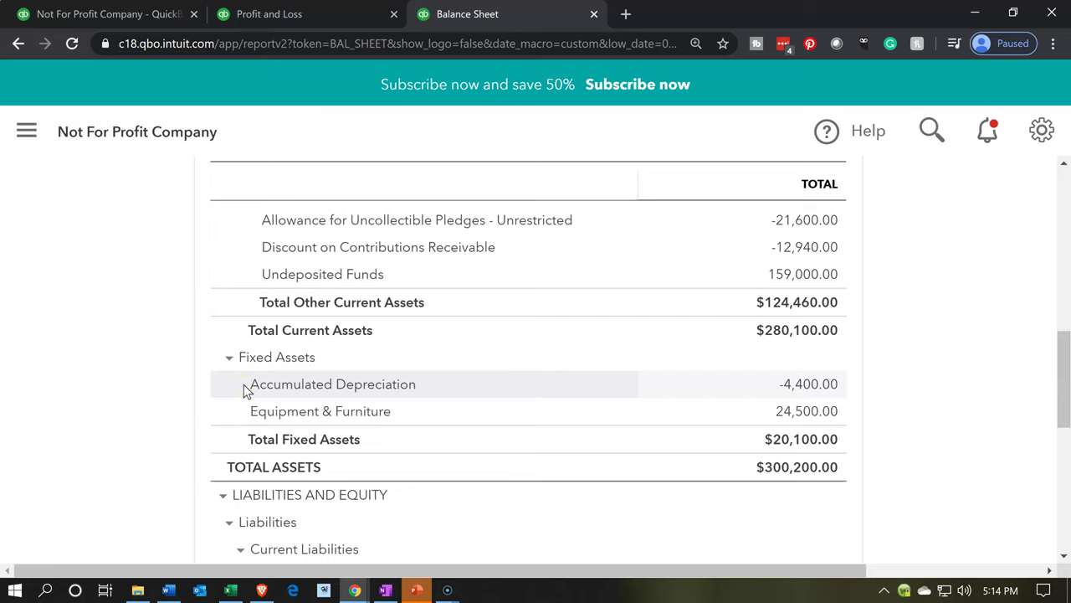
pyautogui.scroll(1, 147, 477)
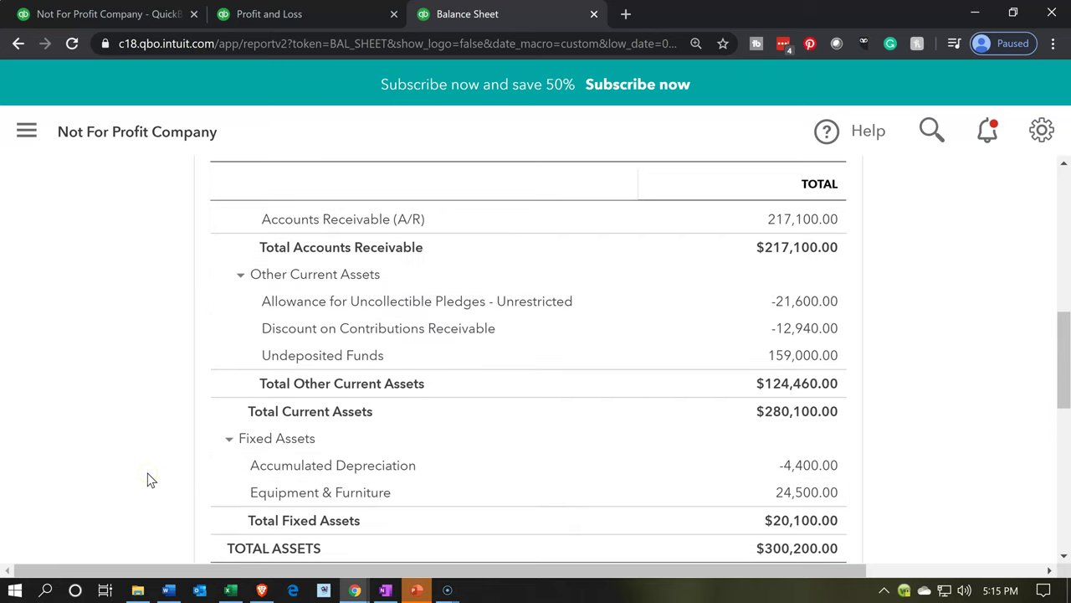
pyautogui.click(149, 471)
pyautogui.scroll(-1, 149, 477)
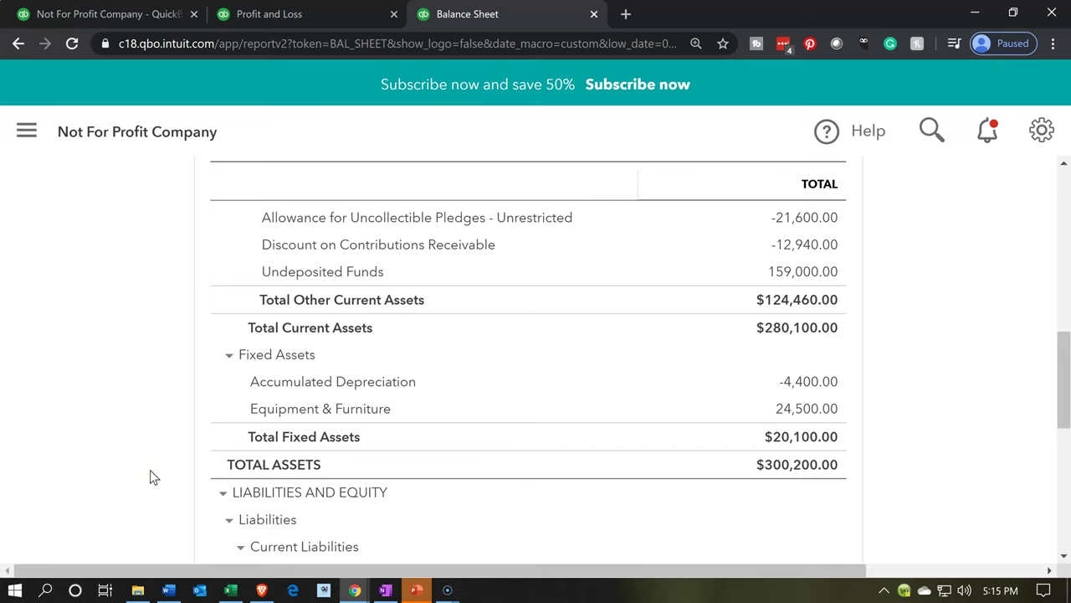
pyautogui.click(796, 403)
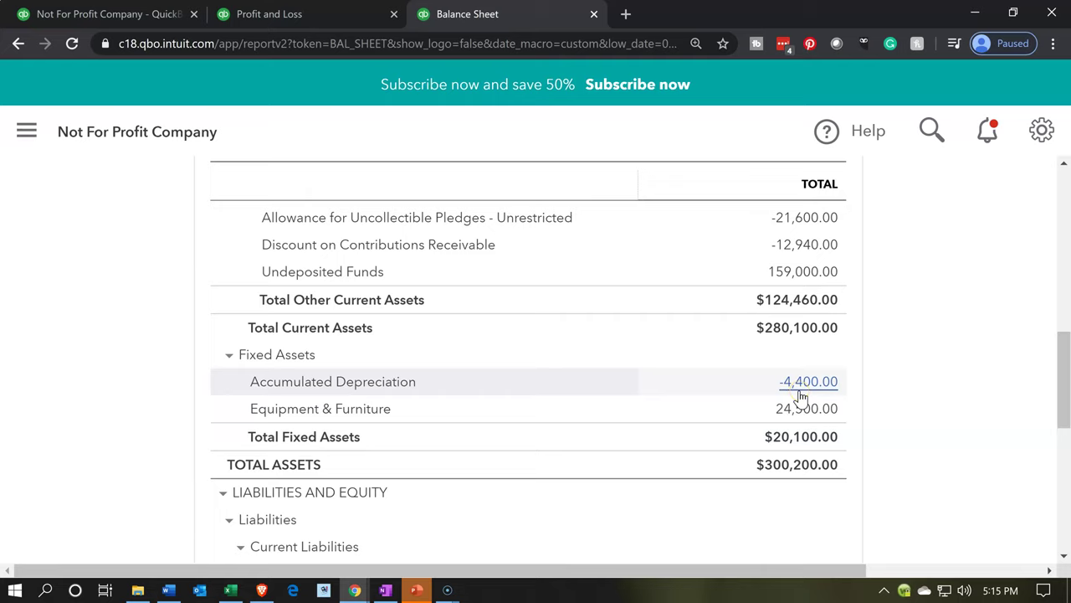
pyautogui.click(801, 421)
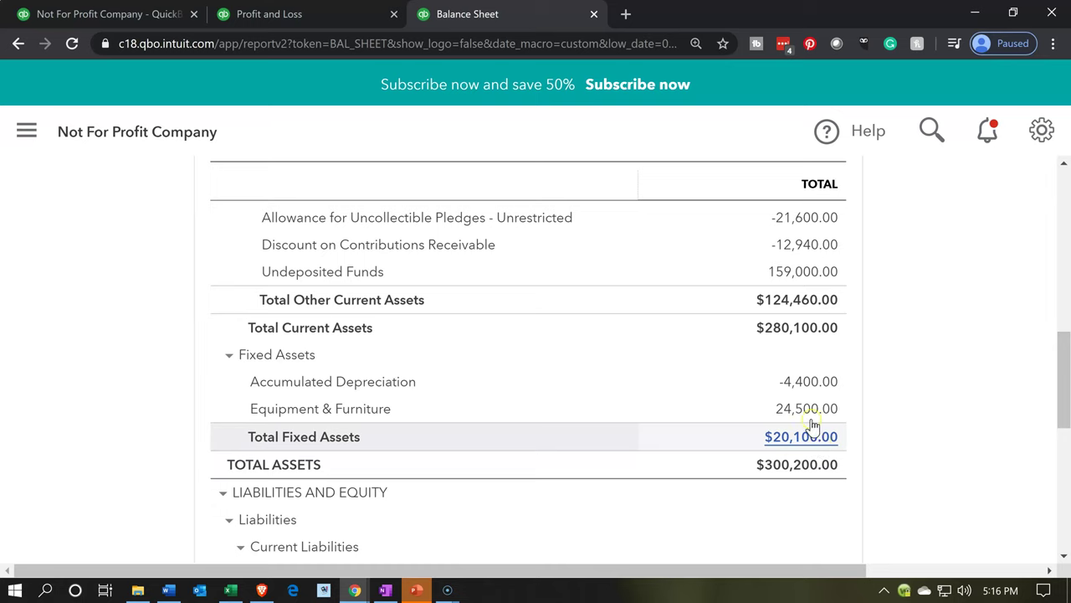
# - Switch to the Profit and Loss report, hide the navigation pane, and rerun the report for 01/01/2020 to 12/31/2020
pyautogui.click(290, 14)
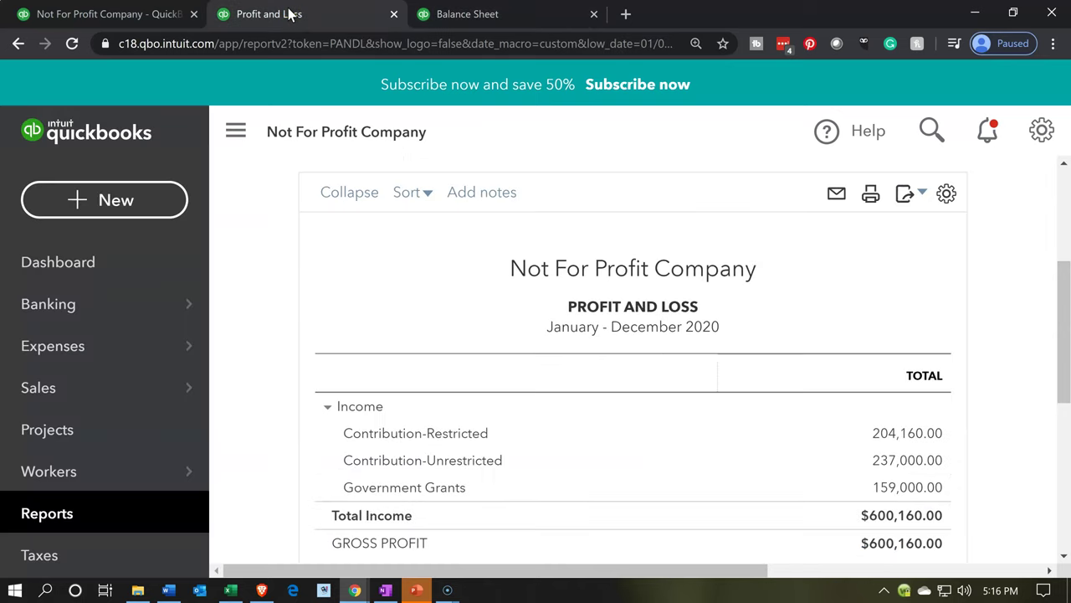
pyautogui.click(235, 130)
pyautogui.scroll(3, 499, 301)
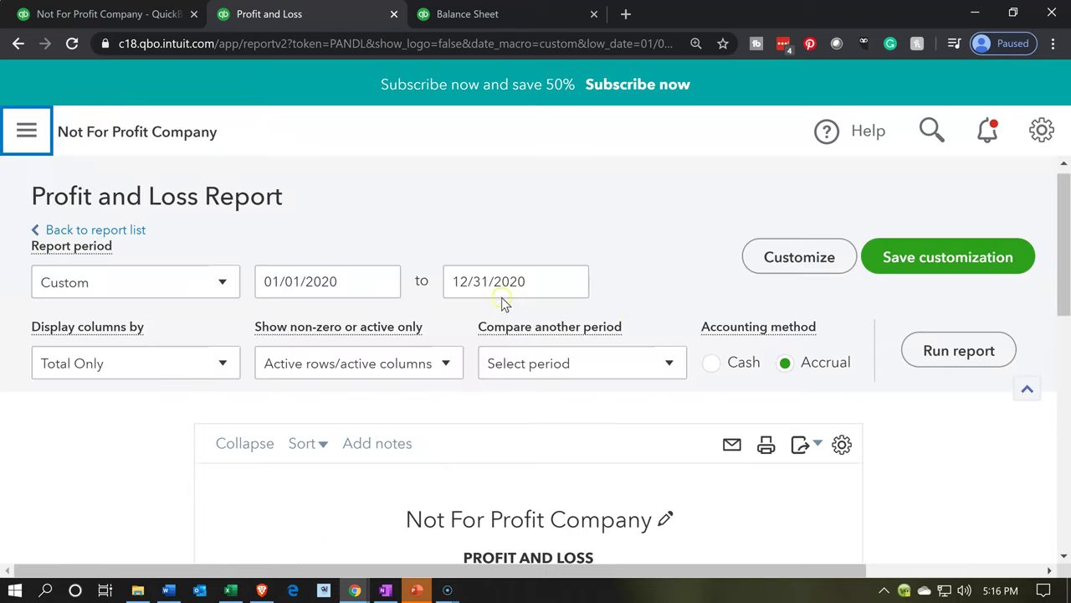
pyautogui.click(921, 358)
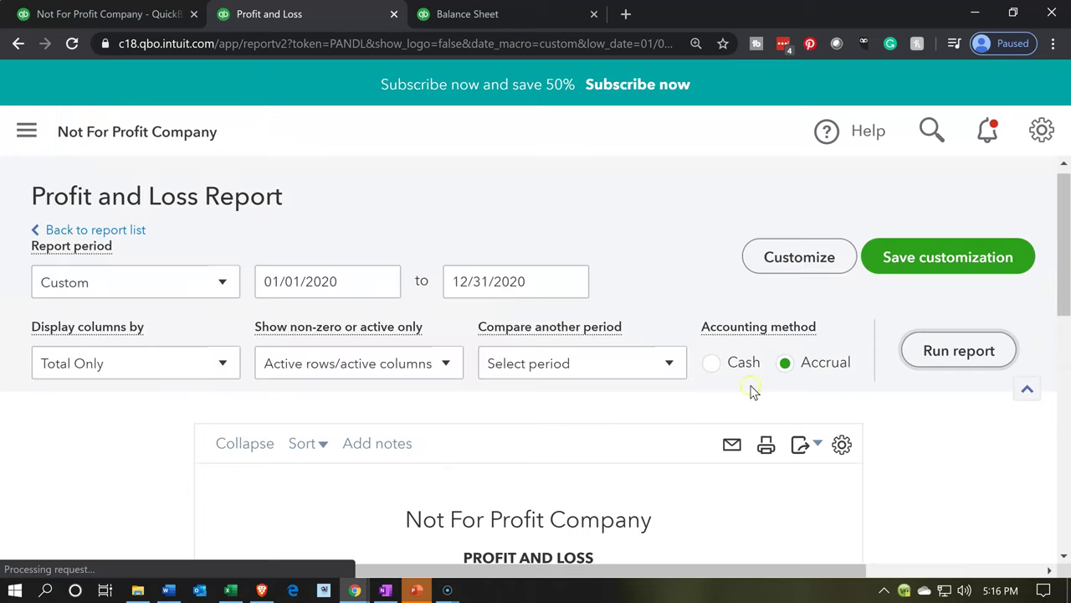
# - Open the transaction detail behind the Depreciation expense total in the Profit and Loss report and examine its journal entry line
pyautogui.scroll(-5, 186, 429)
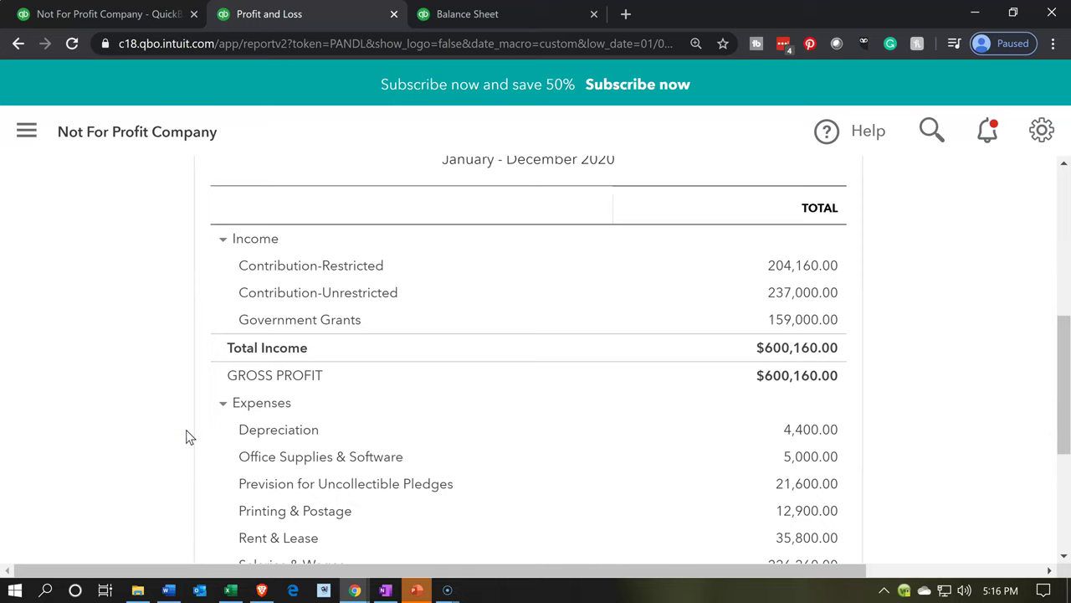
pyautogui.scroll(-2, 186, 429)
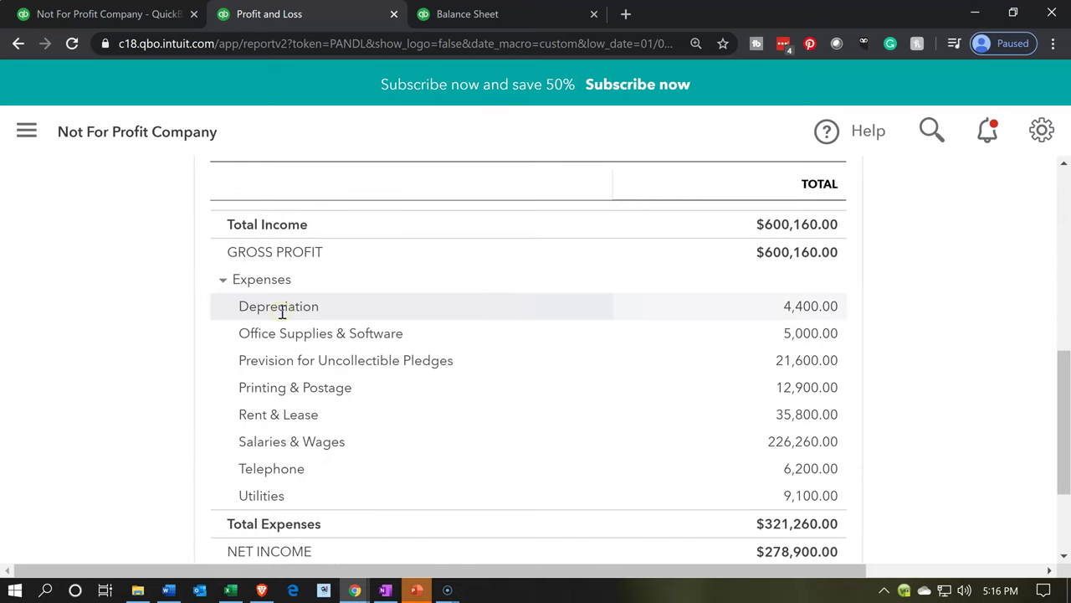
pyautogui.click(802, 309)
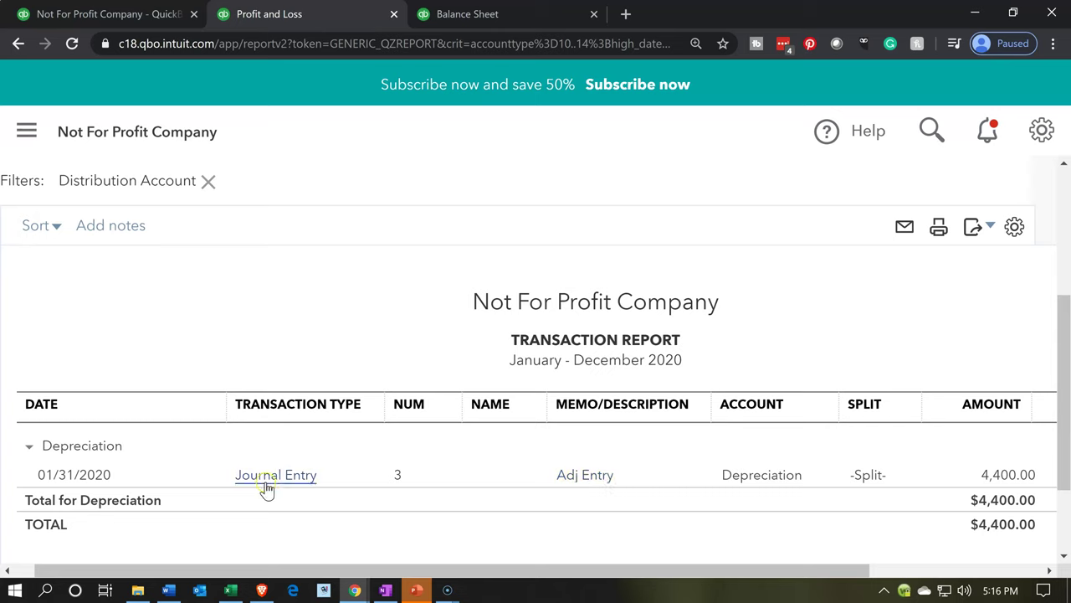
pyautogui.moveTo(589, 560); pyautogui.dragTo(407, 572)
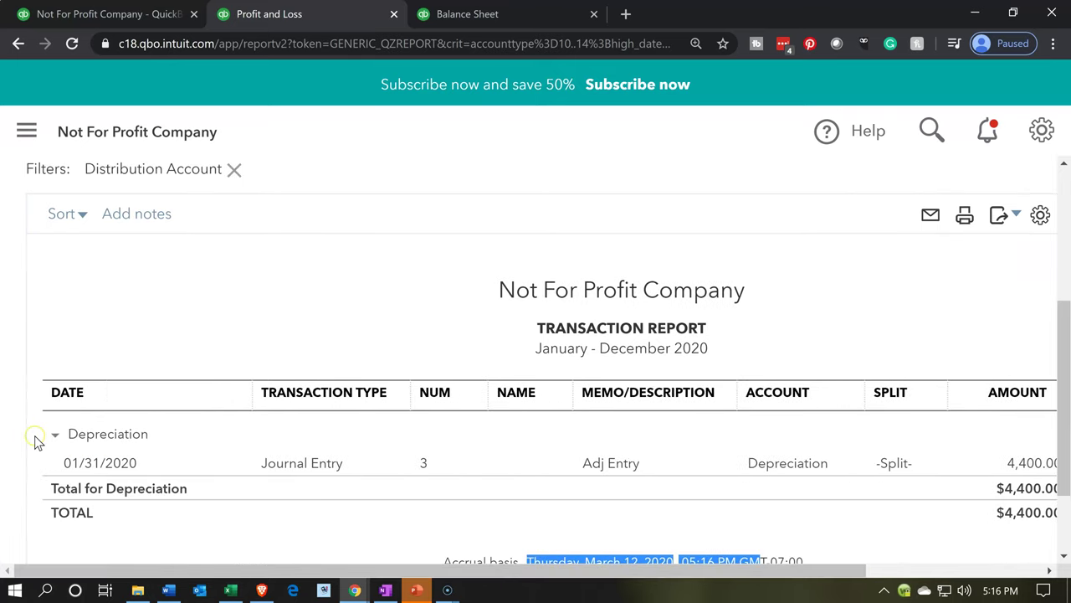
pyautogui.scroll(3, 35, 440)
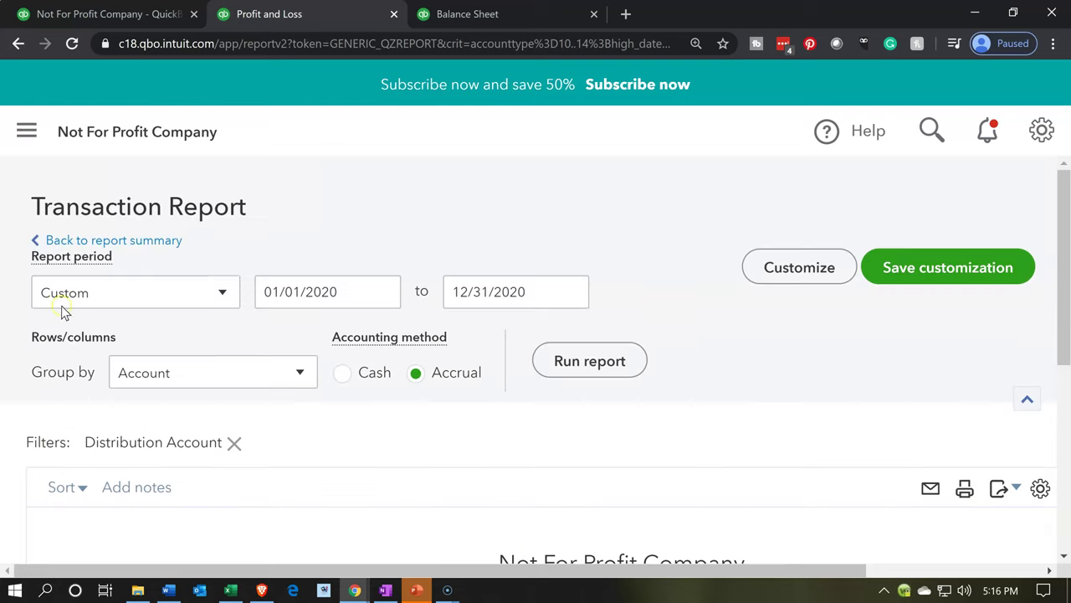
# - Return to the Profit and Loss report summary and review its expenses, net income and income sections
pyautogui.click(148, 241)
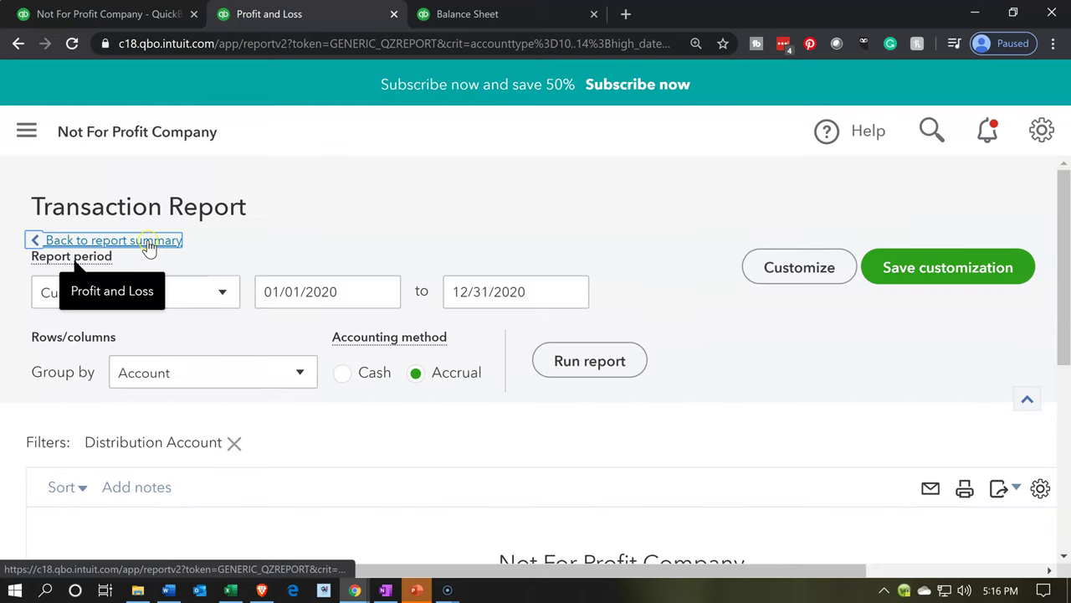
pyautogui.scroll(-5, 149, 244)
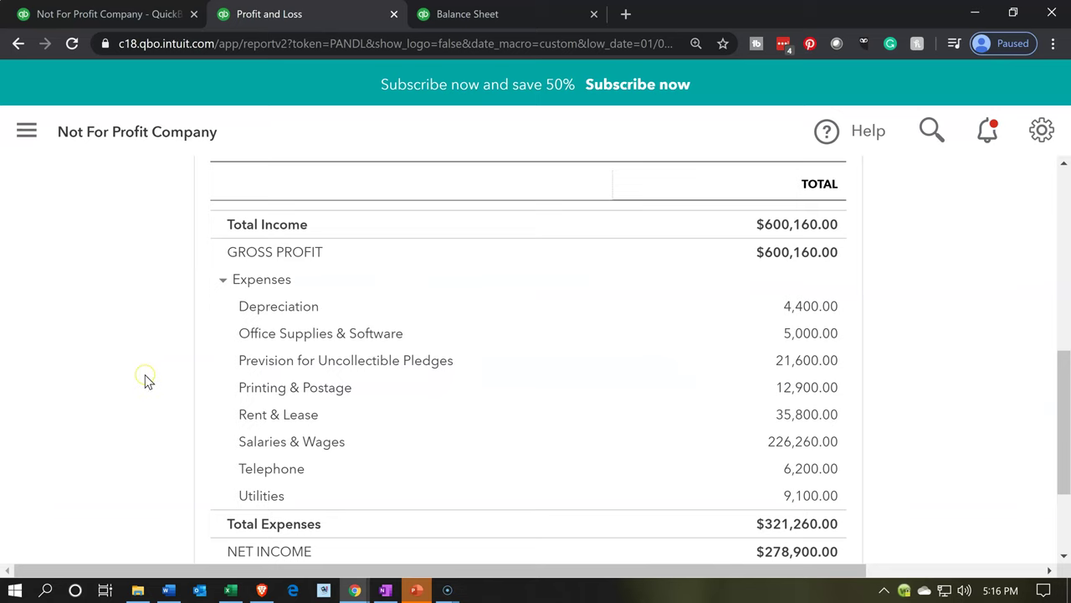
pyautogui.scroll(1, 144, 381)
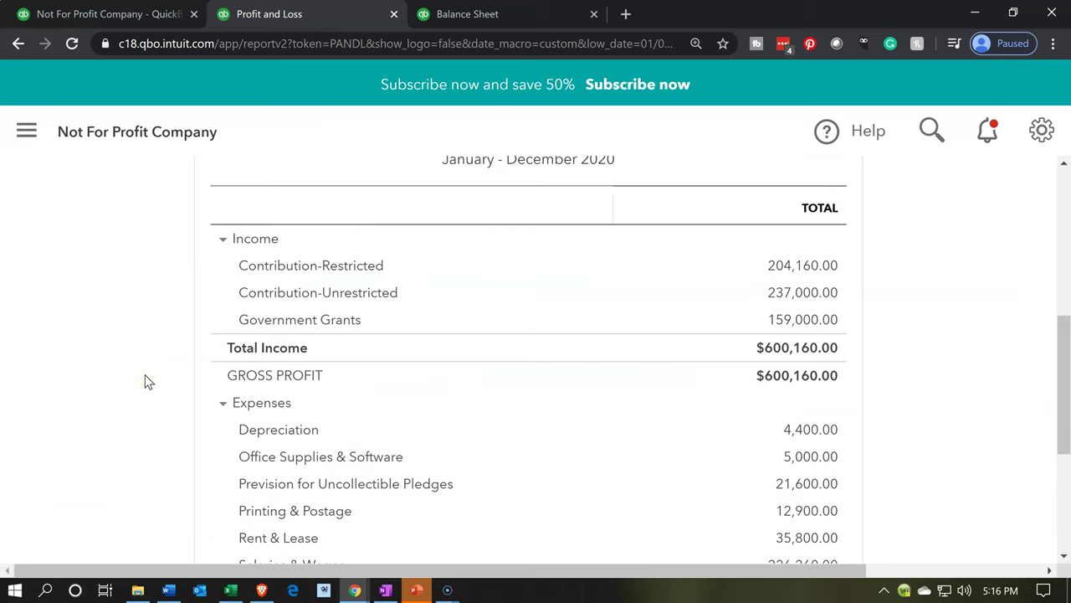
pyautogui.scroll(1, 145, 380)
pyautogui.scroll(1, 145, 381)
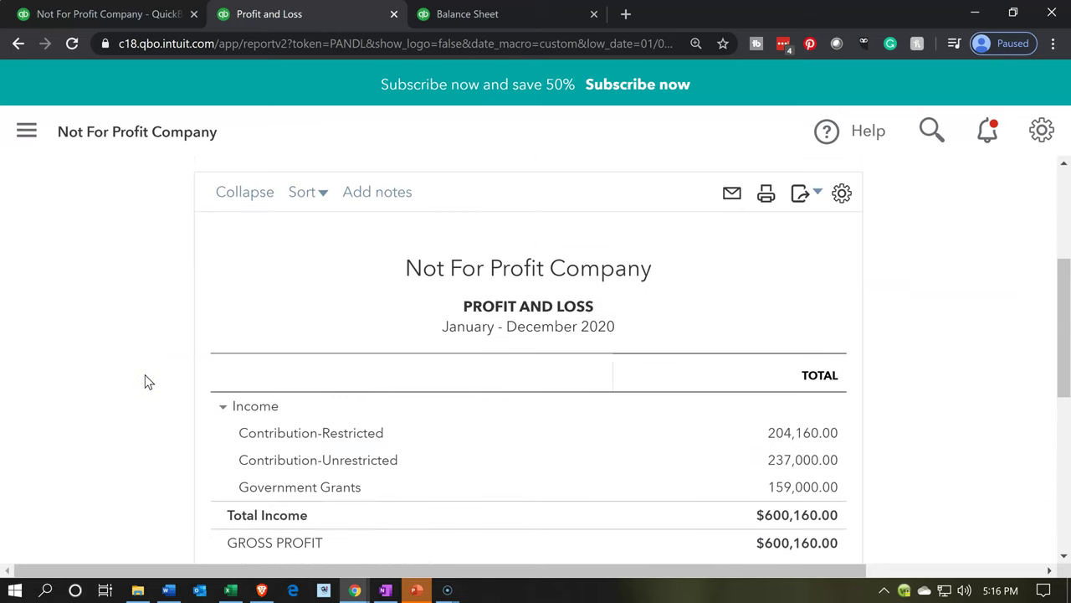
pyautogui.click(144, 381)
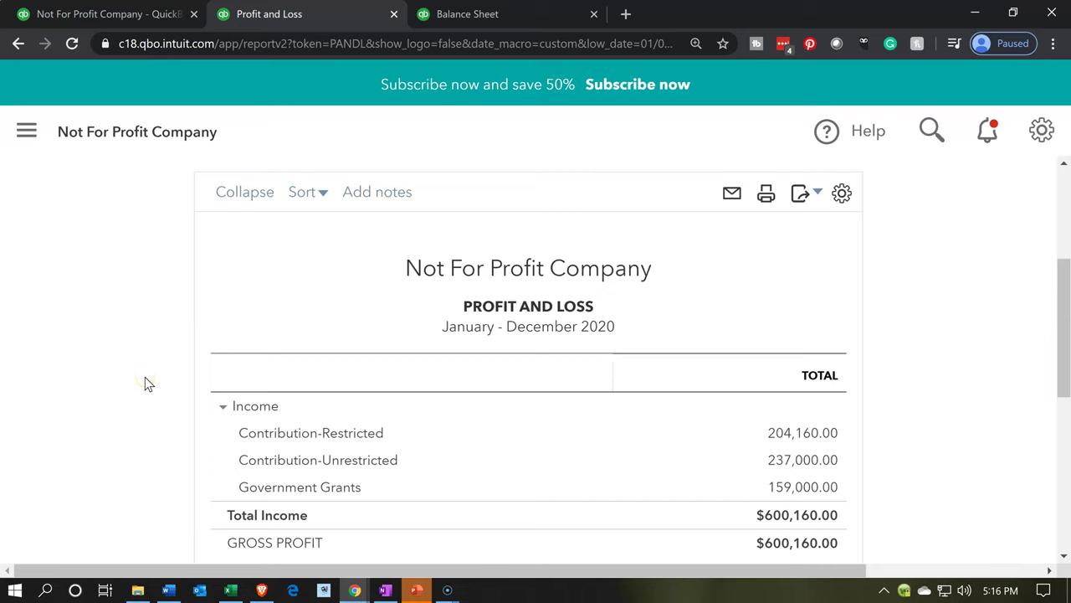